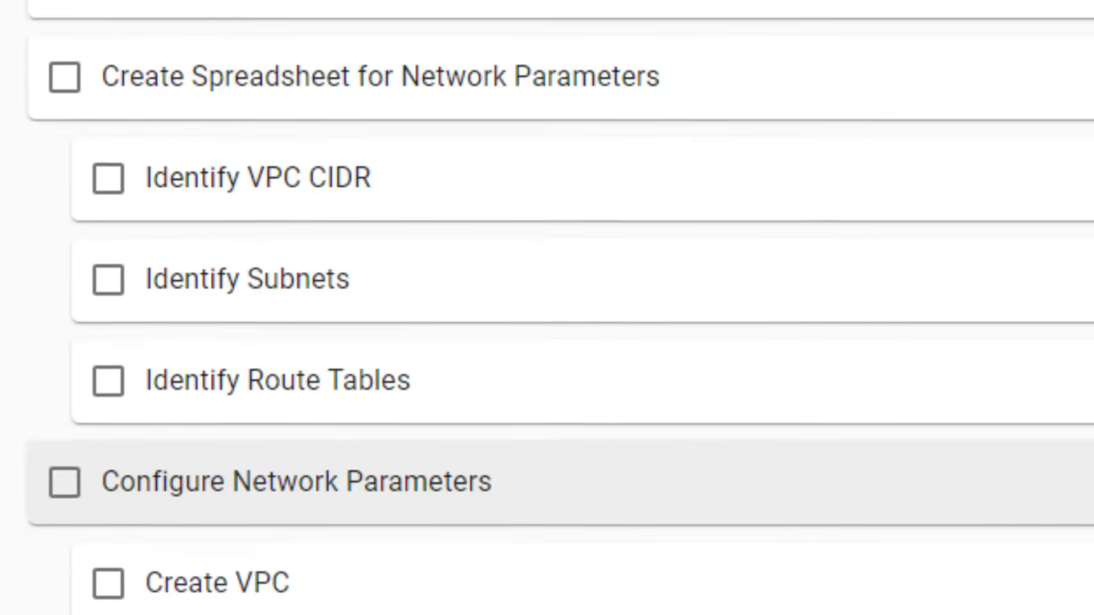
Examine the planning checklist and the VM-Series AWS VPC planning worksheet, including guide versions, firewall interface fields and HA requirements.
{"action": "scroll", "coordinate": [50, 44], "scroll_direction": "down", "scroll_amount": 4}
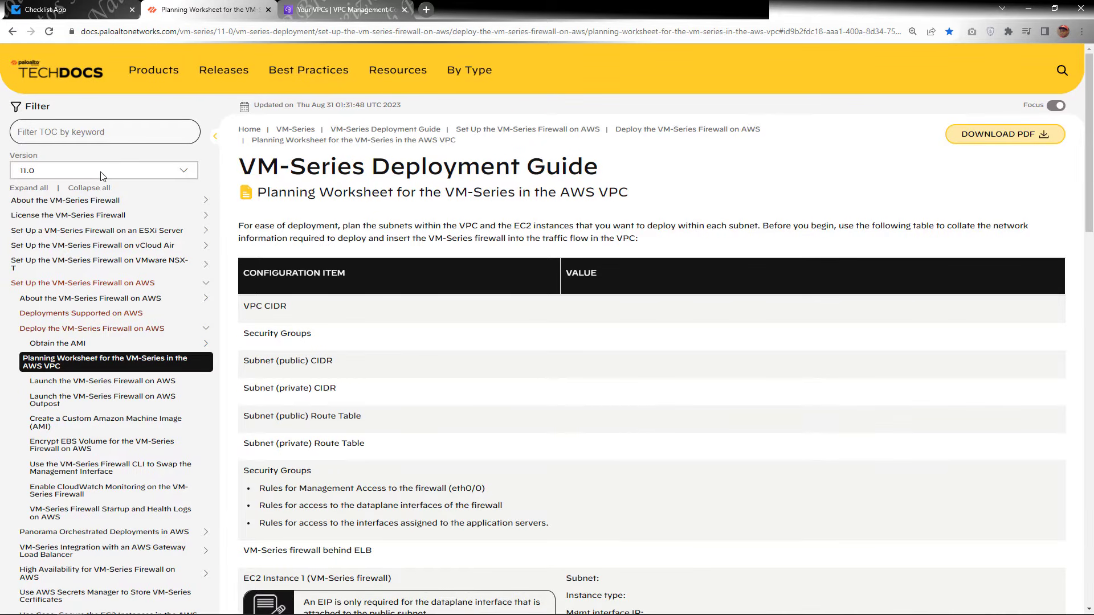
{"action": "left_click", "coordinate": [184, 172]}
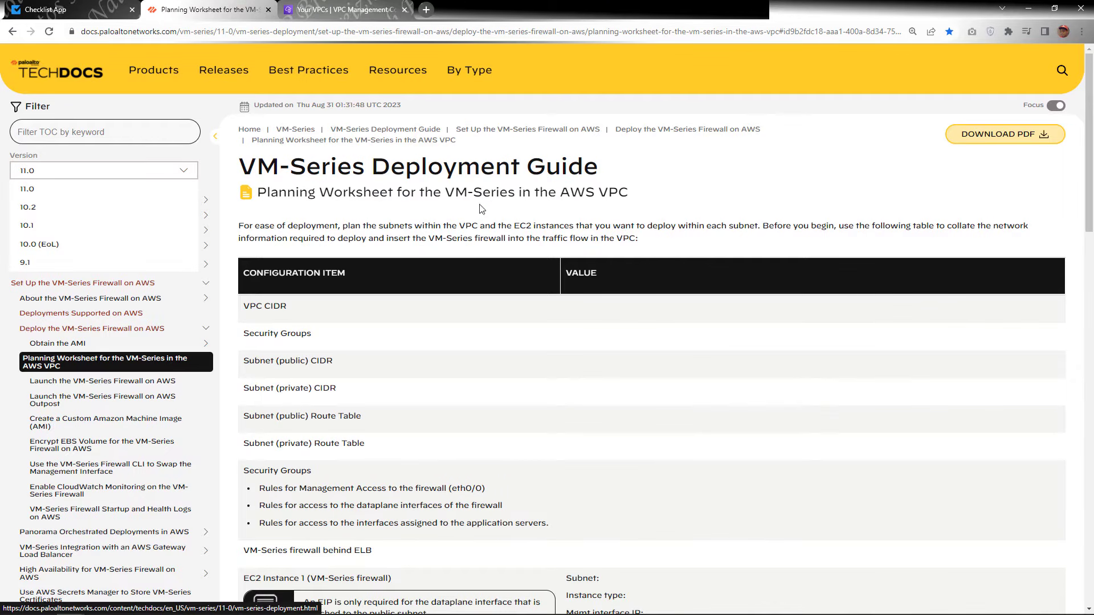
{"action": "scroll", "coordinate": [485, 225], "scroll_direction": "down", "scroll_amount": 1}
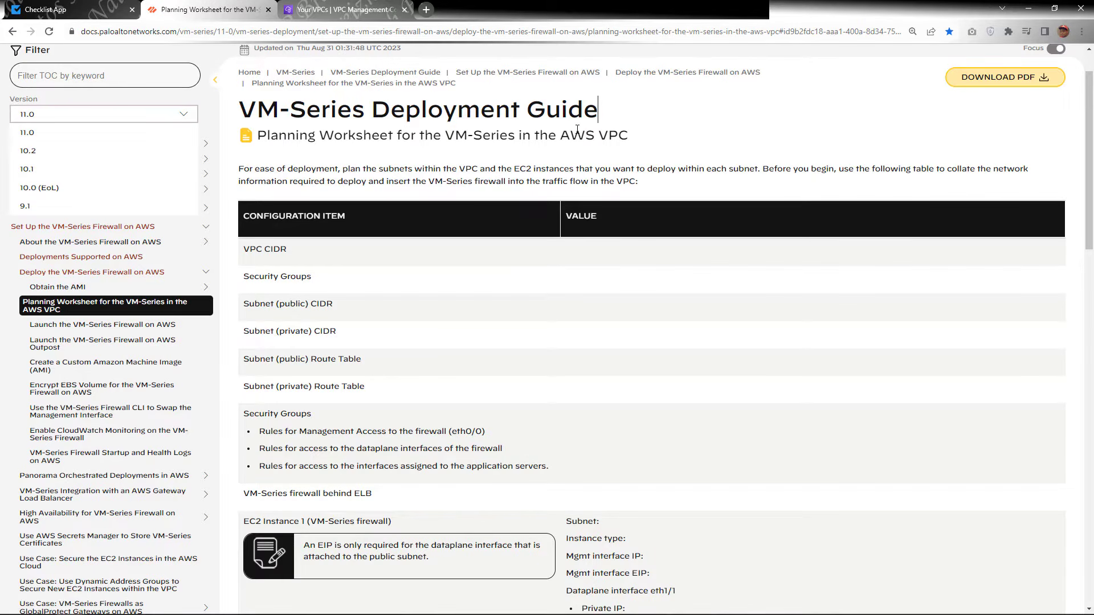
{"action": "scroll", "coordinate": [577, 130], "scroll_direction": "down", "scroll_amount": 15}
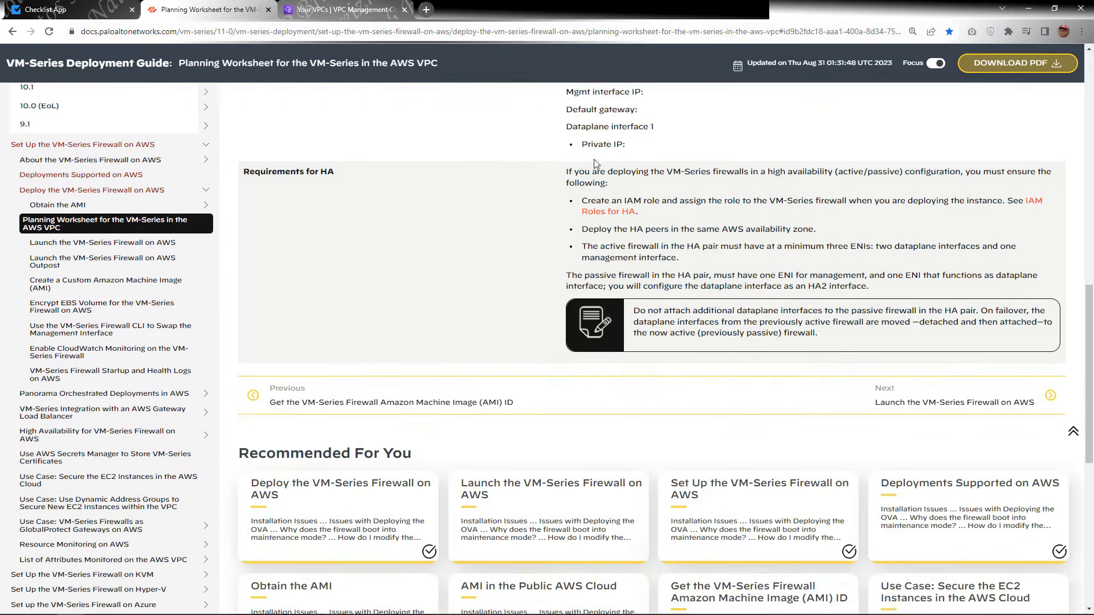
{"action": "scroll", "coordinate": [594, 164], "scroll_direction": "down", "scroll_amount": 4}
{"action": "scroll", "coordinate": [596, 161], "scroll_direction": "up", "scroll_amount": 11}
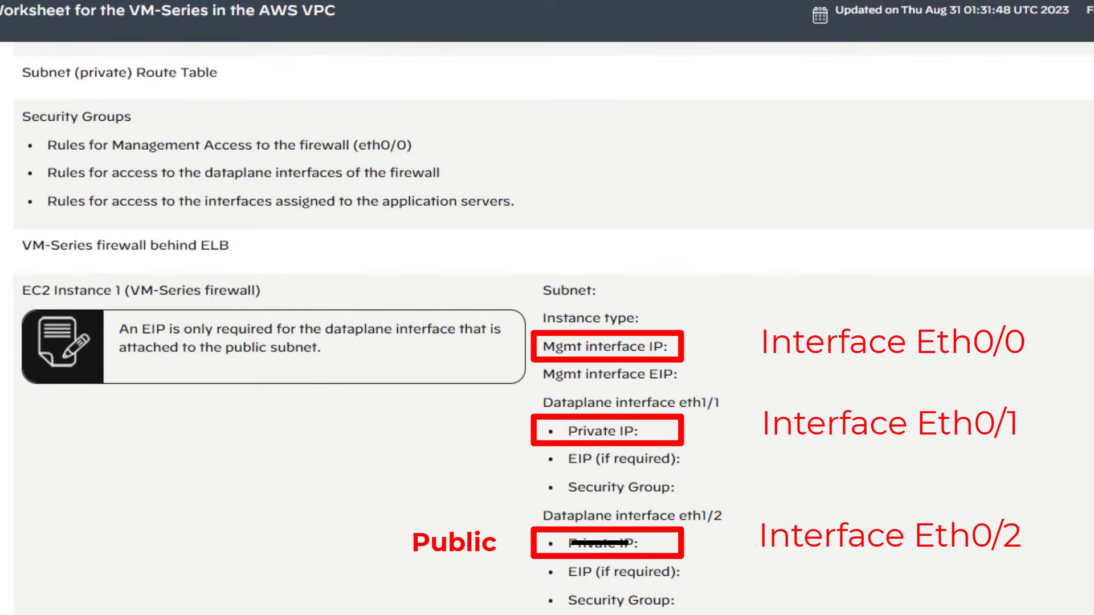
{"action": "scroll", "coordinate": [547, 331], "scroll_direction": "down", "scroll_amount": 2}
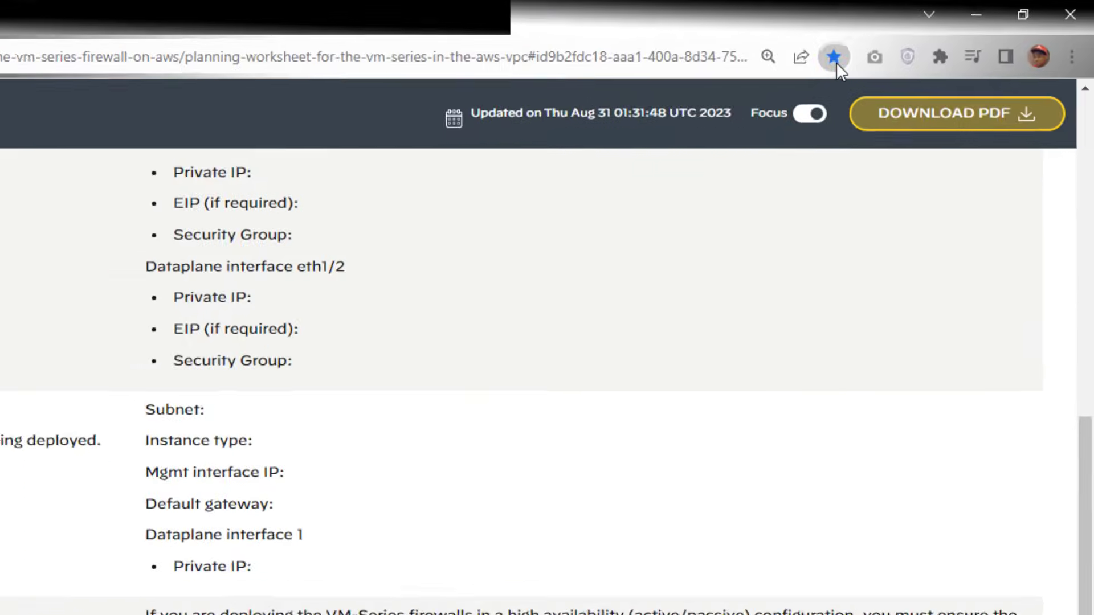
Bookmark the Palo Alto planning worksheet page in the browser.
{"action": "left_click", "coordinate": [949, 32]}
{"action": "left_click", "coordinate": [708, 265]}
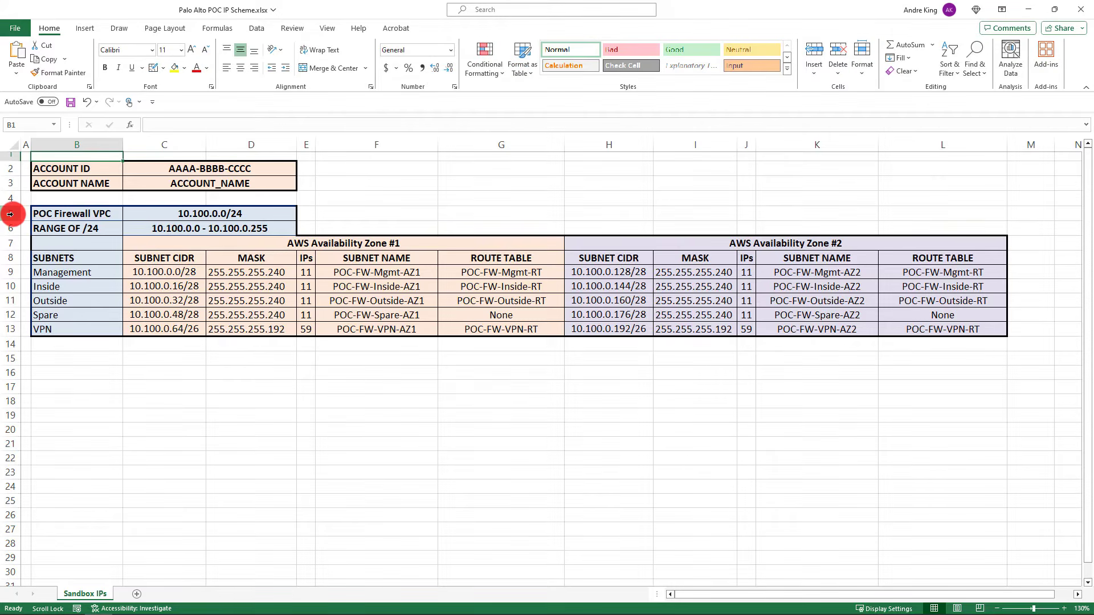
In the Palo Alto POC IP Scheme.xlsx workbook in Excel, review the POC Firewall VPC row and the AWS Availability Zone #2 columns.
{"action": "left_click", "coordinate": [10, 213]}
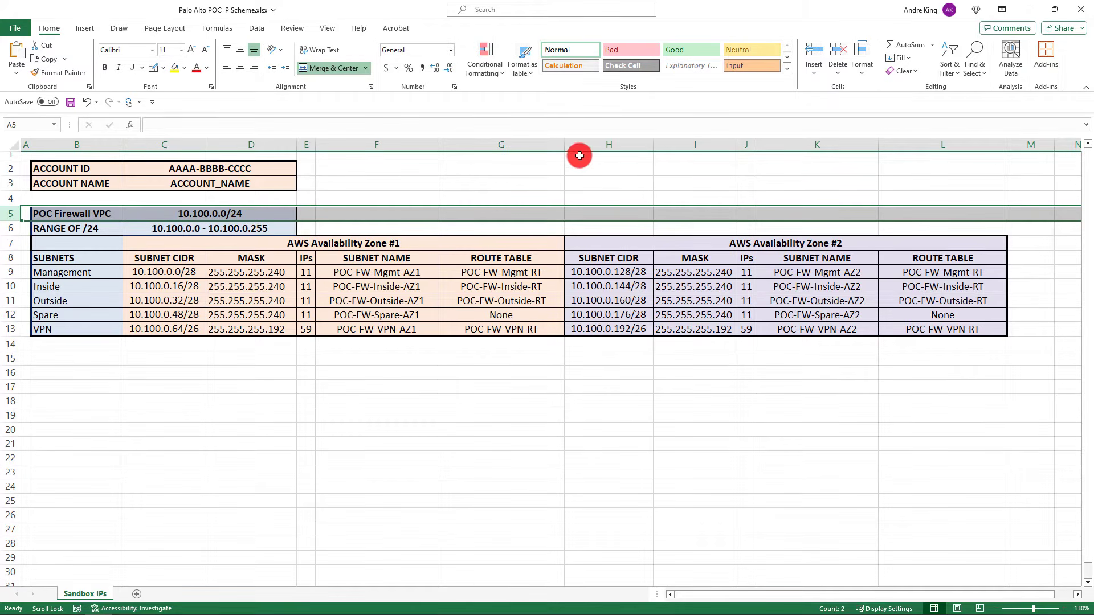
{"action": "left_click_drag", "start_coordinate": [596, 142], "coordinate": [912, 165]}
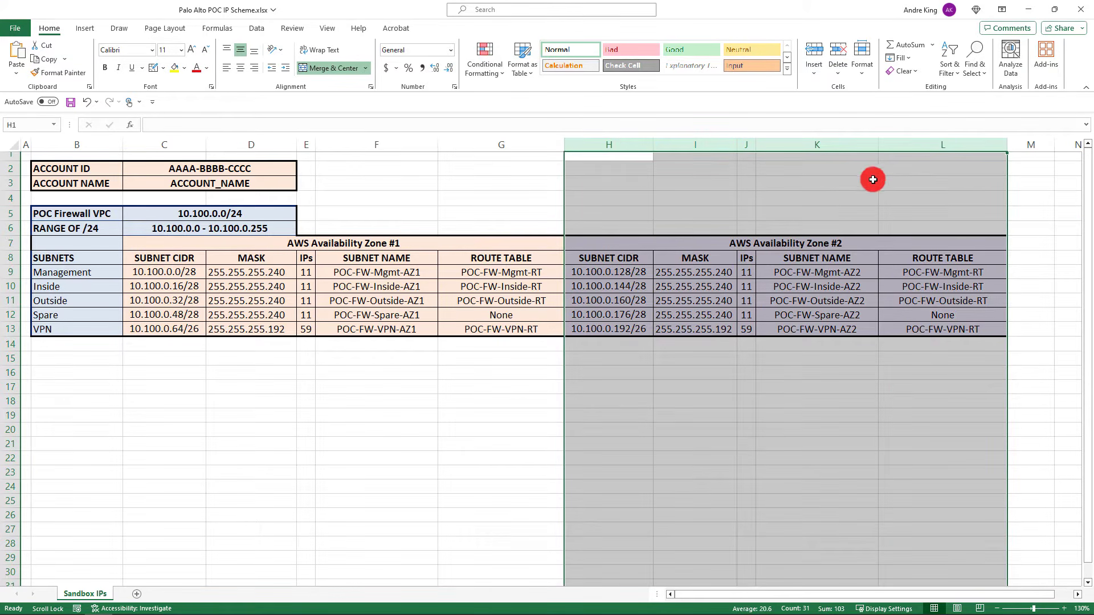
{"action": "left_click", "coordinate": [542, 429]}
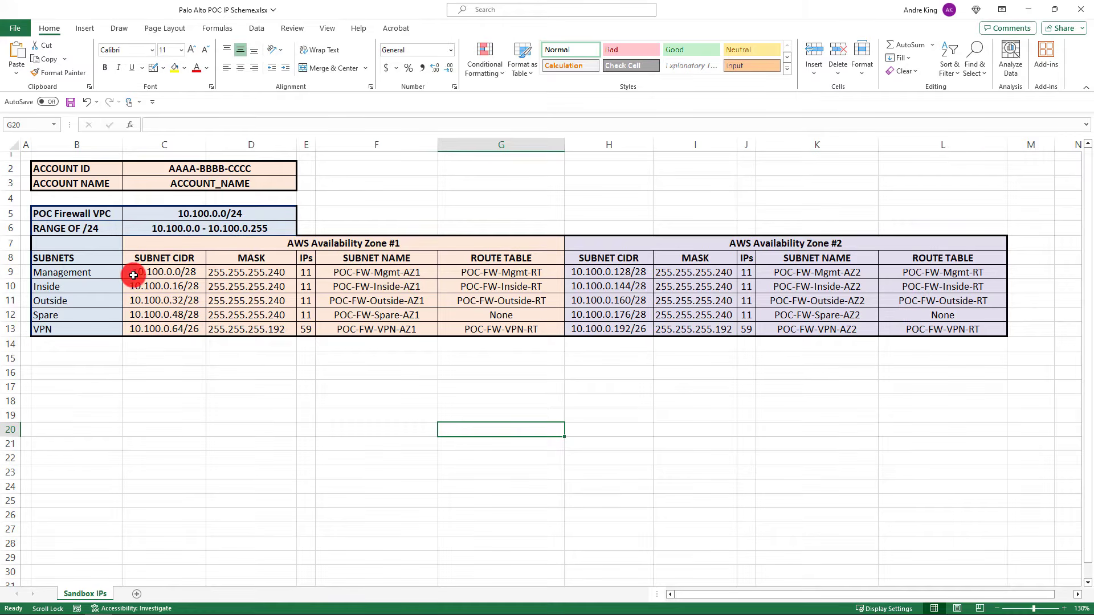
Review the rows from Management to VPN and the IPs column for Availability Zone #1 in the subnet plan.
{"action": "left_click", "coordinate": [5, 272]}
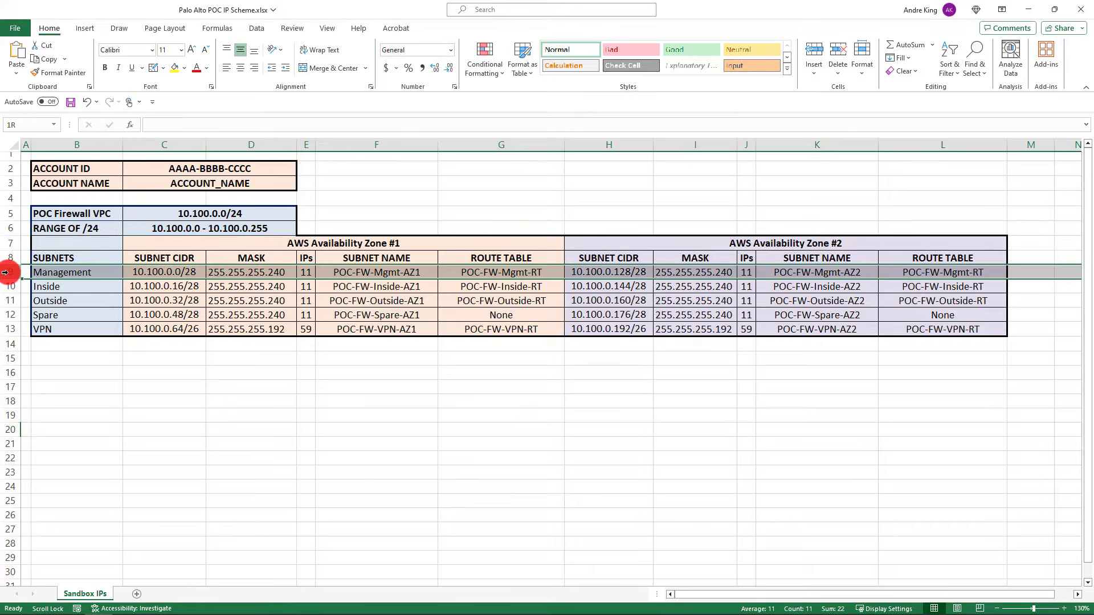
{"action": "left_click_drag", "start_coordinate": [4, 272], "coordinate": [6, 343]}
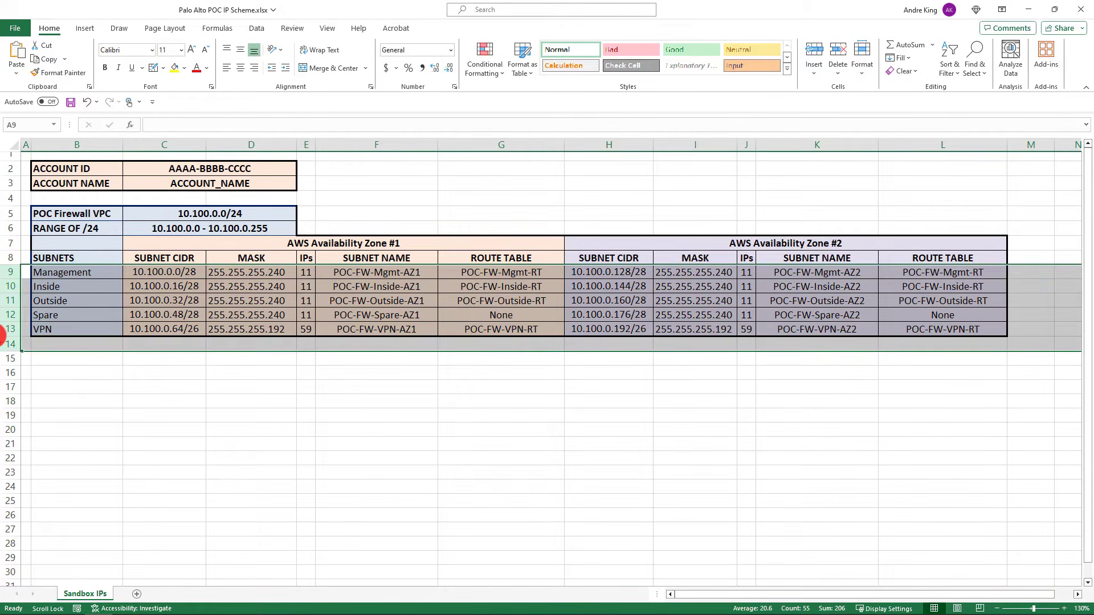
{"action": "left_click", "coordinate": [35, 310]}
{"action": "left_click", "coordinate": [13, 273]}
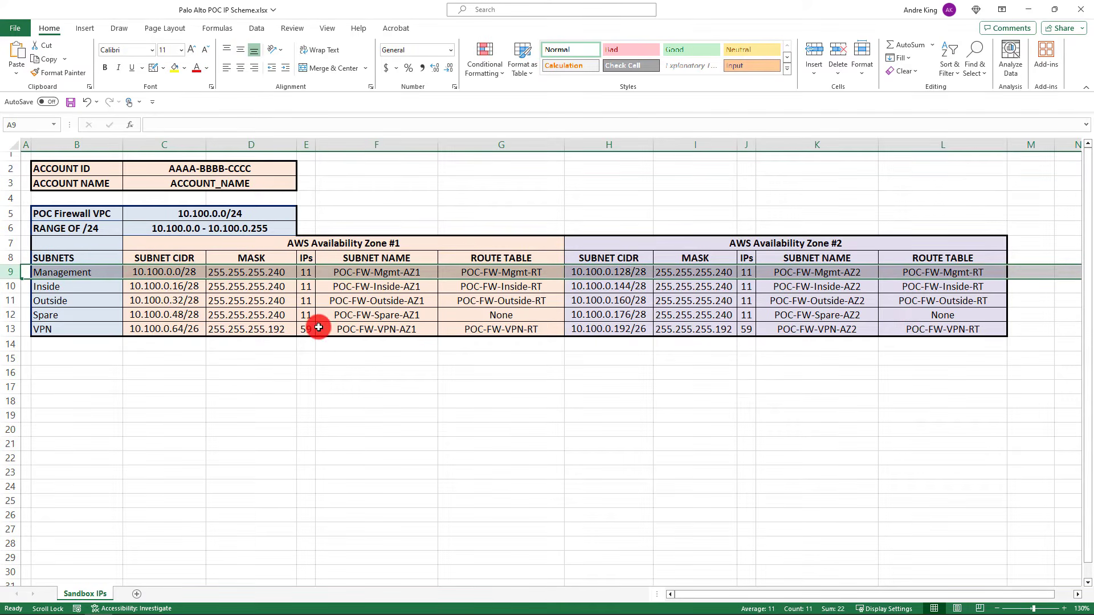
{"action": "left_click", "coordinate": [309, 146]}
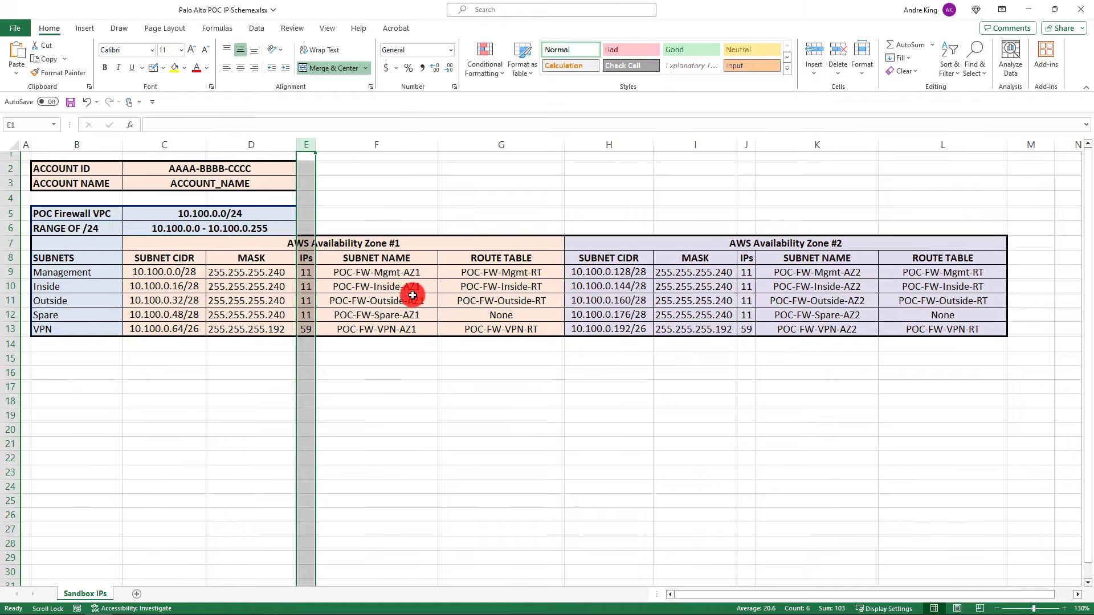
{"action": "left_click", "coordinate": [369, 367]}
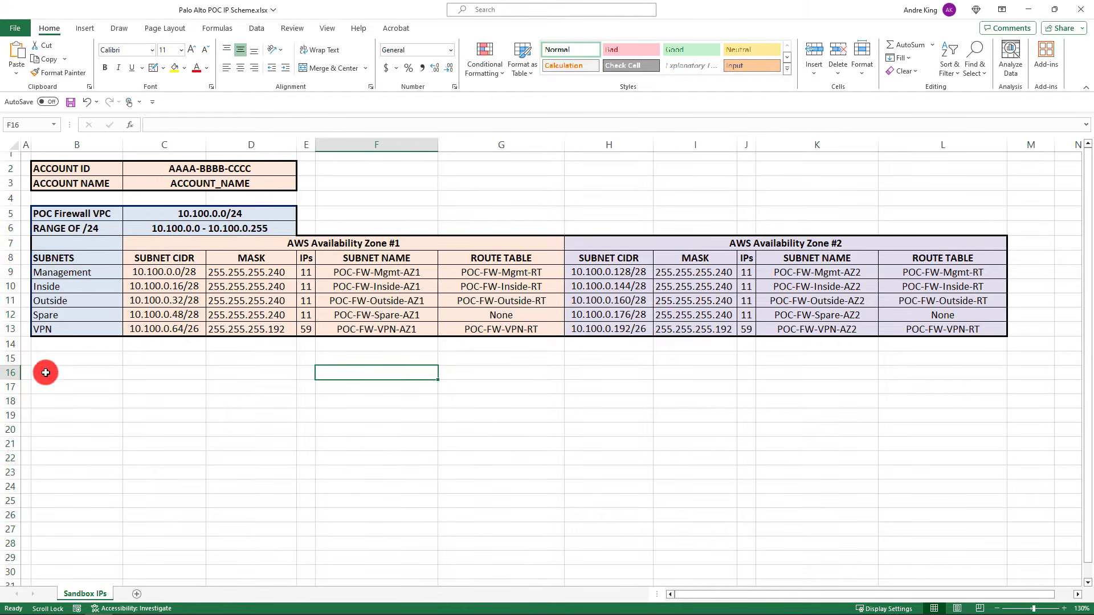
{"action": "left_click", "coordinate": [42, 345]}
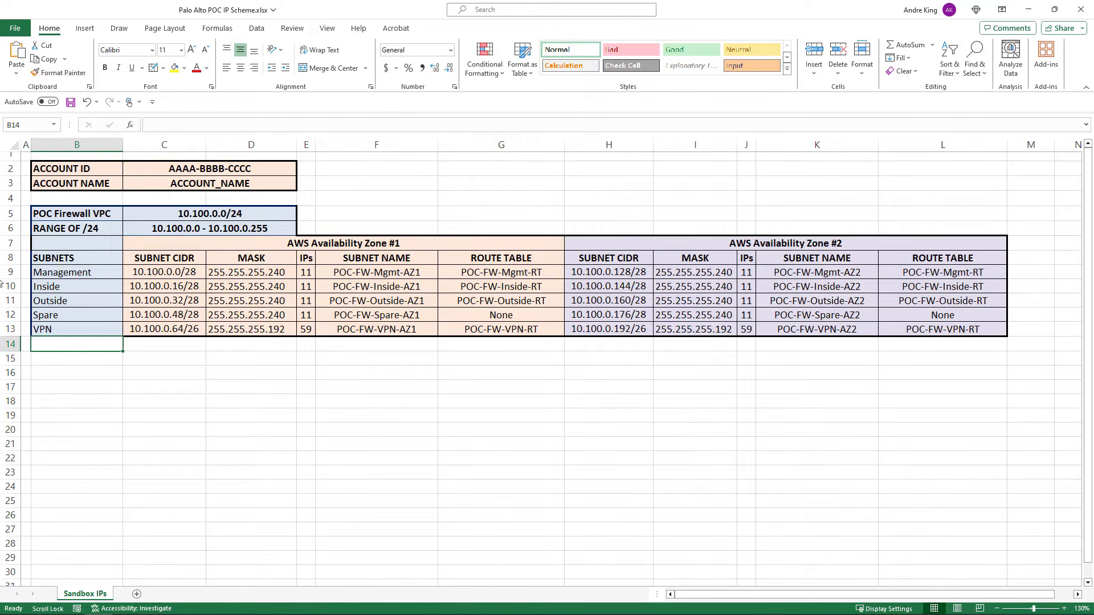
Review the VPN and Spare subnet rows of the IP scheme.
{"action": "left_click", "coordinate": [15, 331]}
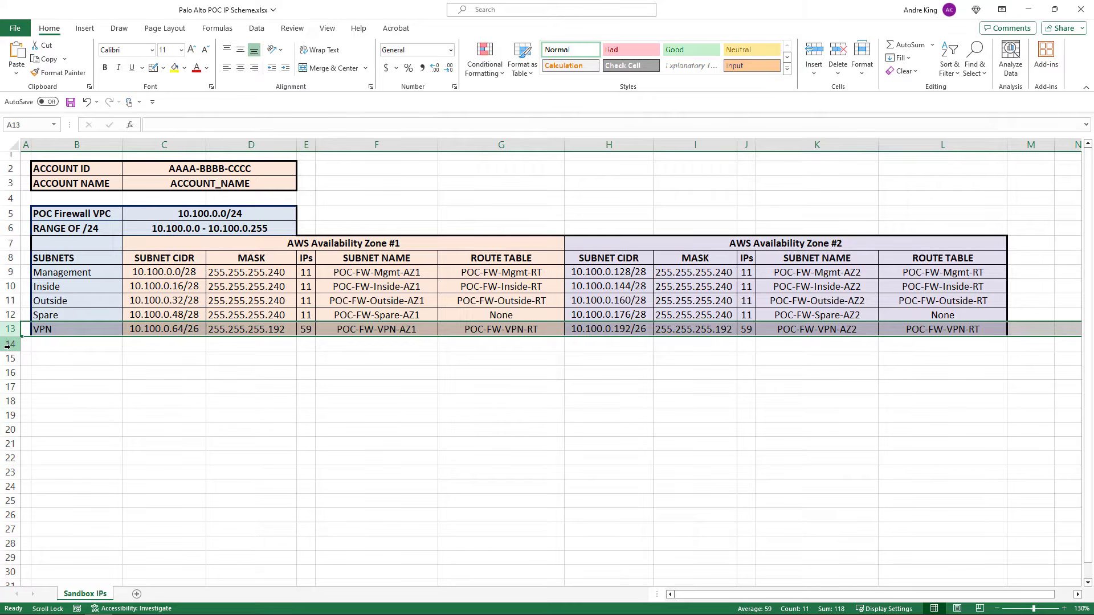
{"action": "left_click", "coordinate": [11, 315]}
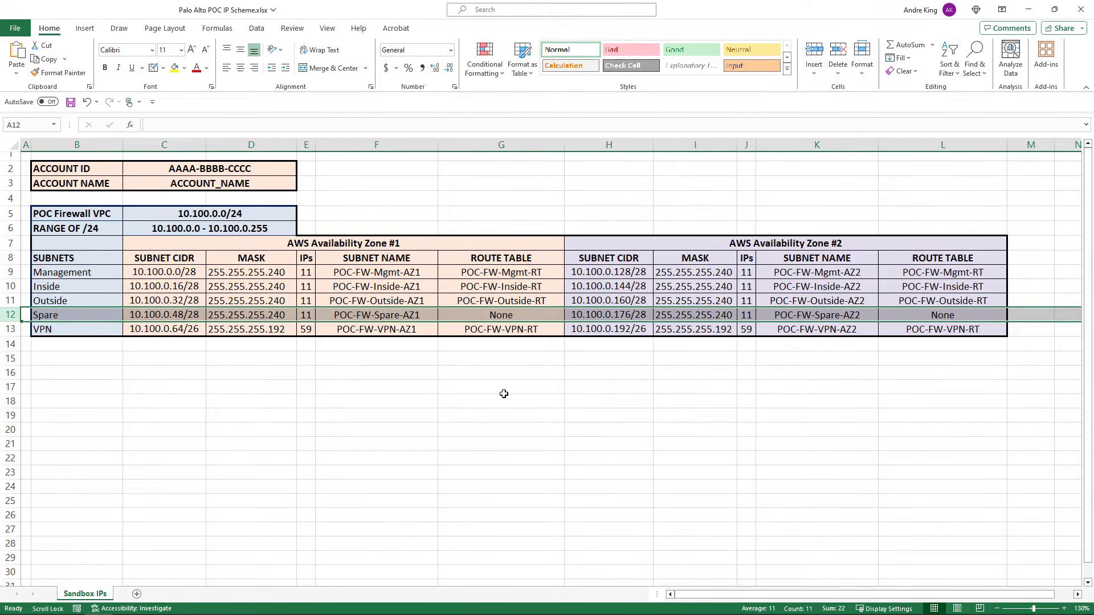
{"action": "left_click", "coordinate": [501, 389]}
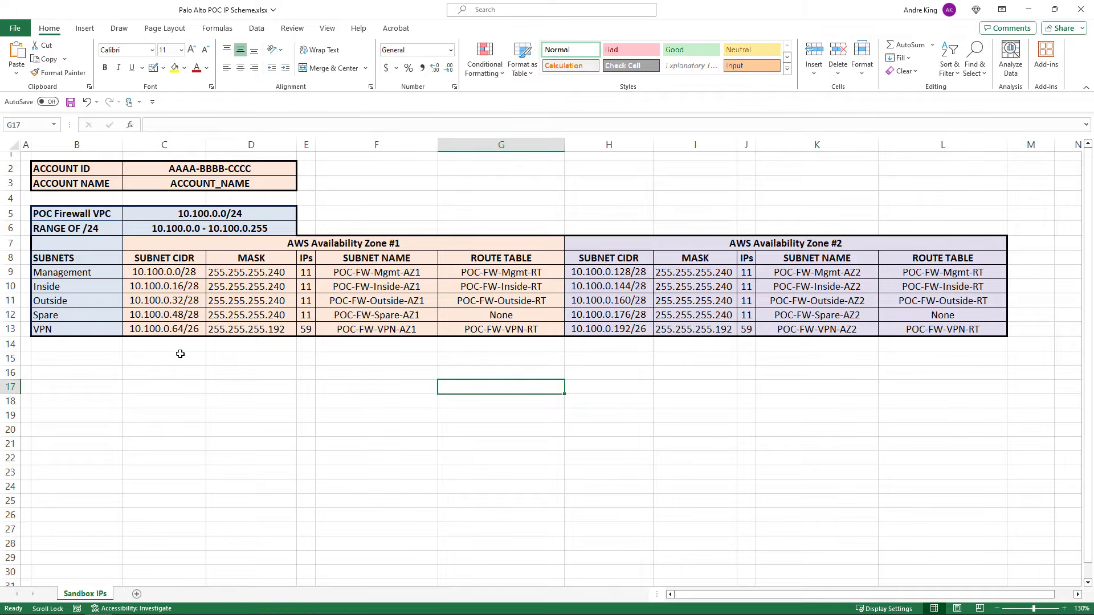
{"action": "left_click", "coordinate": [105, 344]}
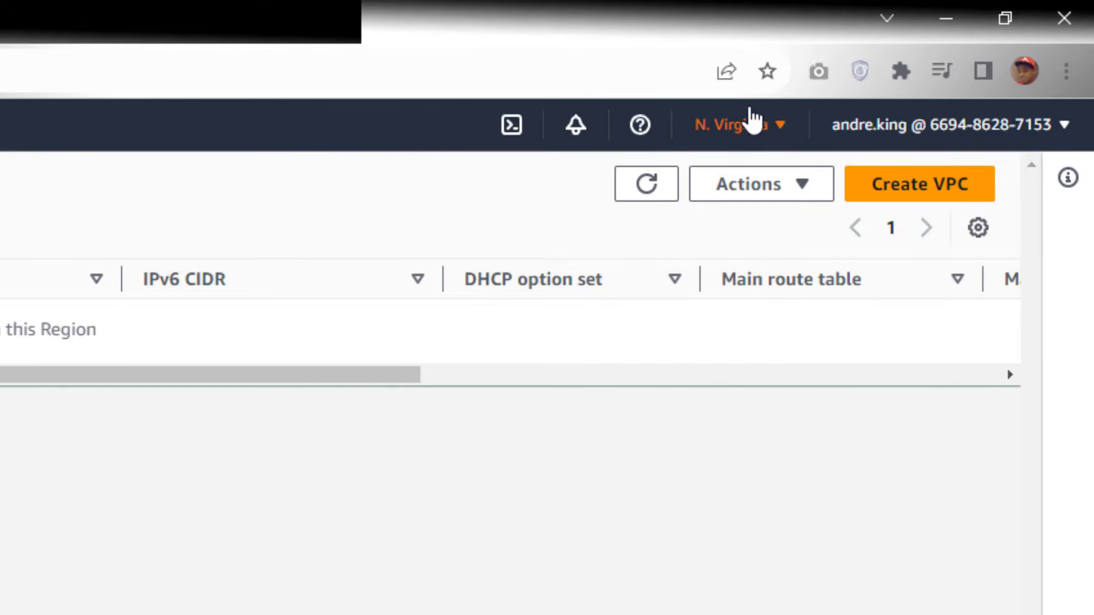
In the AWS VPC console, look through the list of available regions and leave the region unchanged.
{"action": "left_click", "coordinate": [778, 126]}
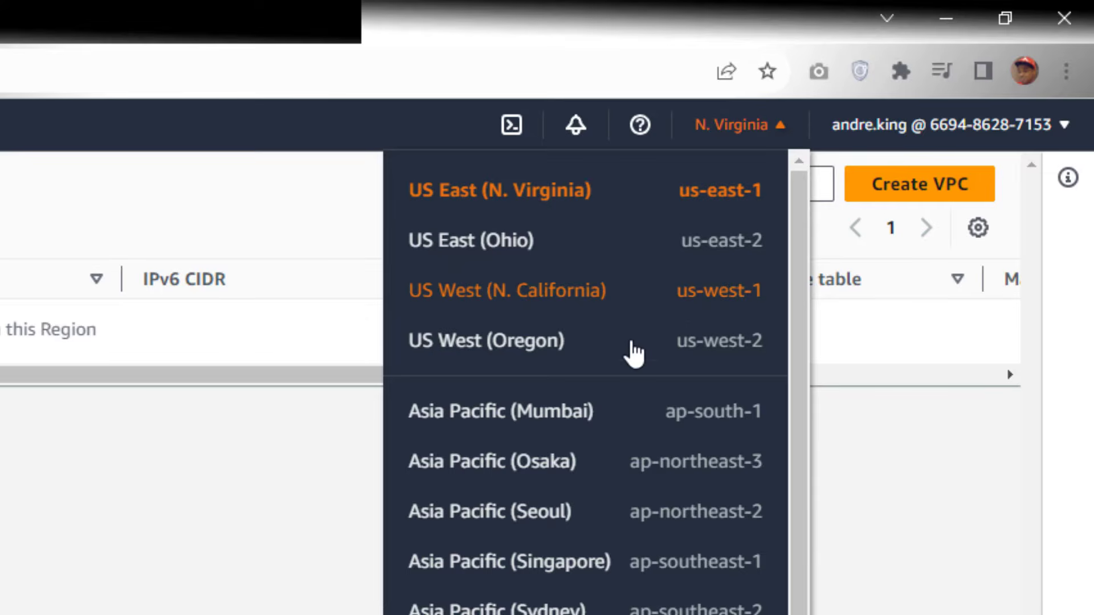
{"action": "scroll", "coordinate": [621, 399], "scroll_direction": "down", "scroll_amount": 6}
{"action": "scroll", "coordinate": [626, 464], "scroll_direction": "up", "scroll_amount": 6}
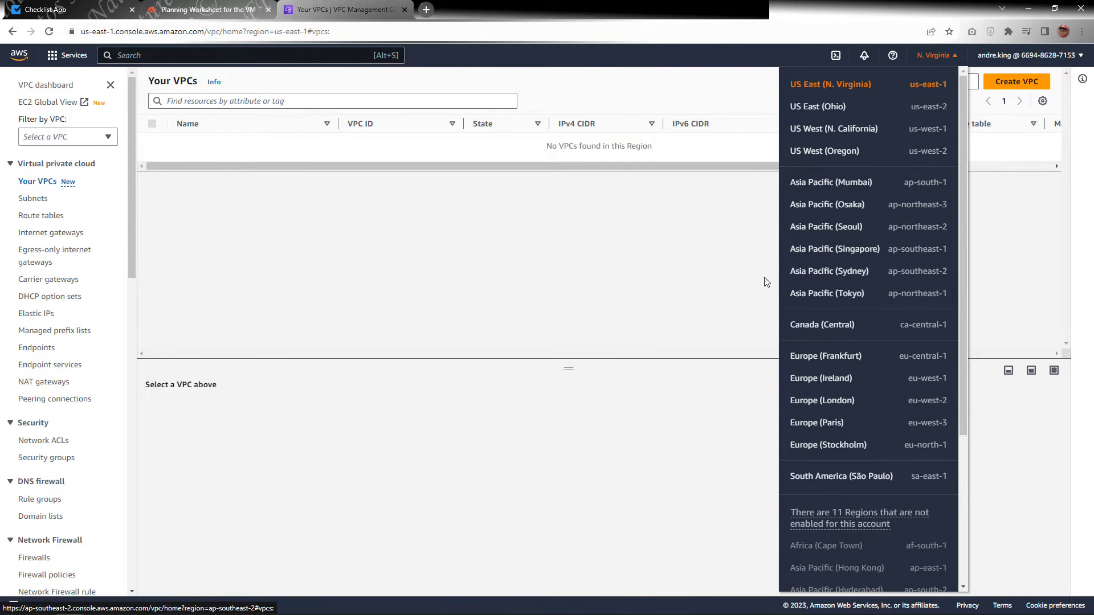
{"action": "left_click", "coordinate": [701, 292]}
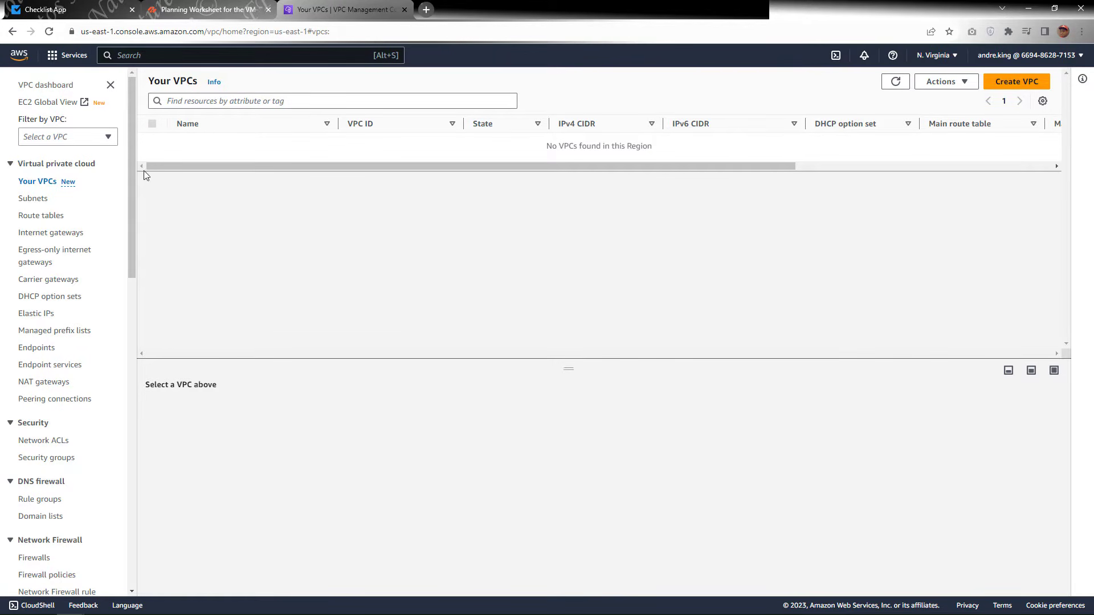
Create a VPC named POC Firewall VPC with the IPv4 CIDR 10.100.0.0/24.
{"action": "left_click", "coordinate": [1017, 82]}
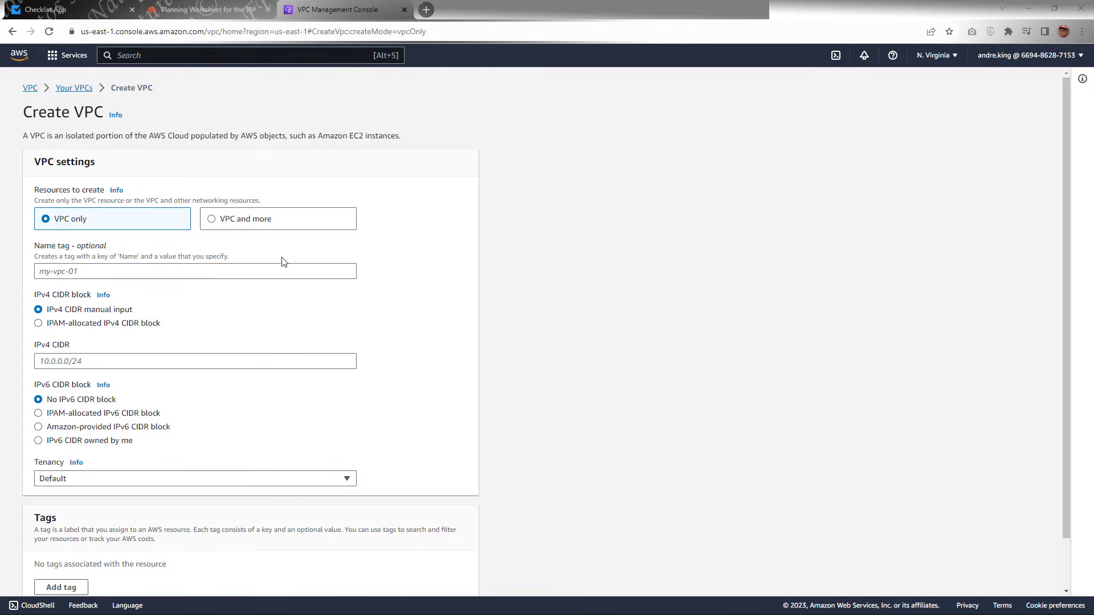
{"action": "left_click", "coordinate": [91, 271]}
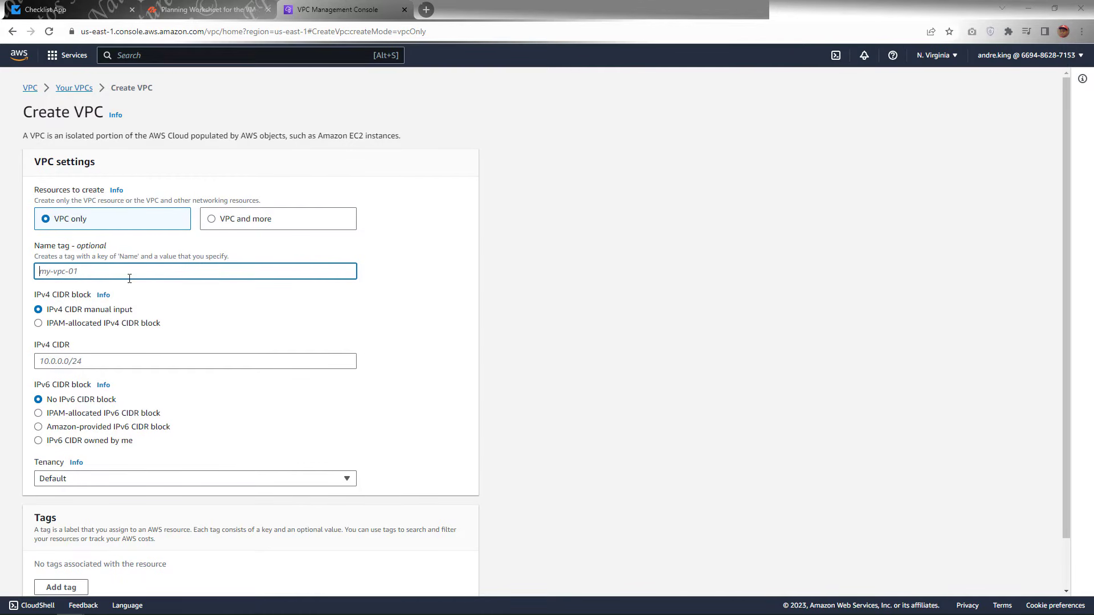
{"action": "type", "text": "POC Firewall VPC"}
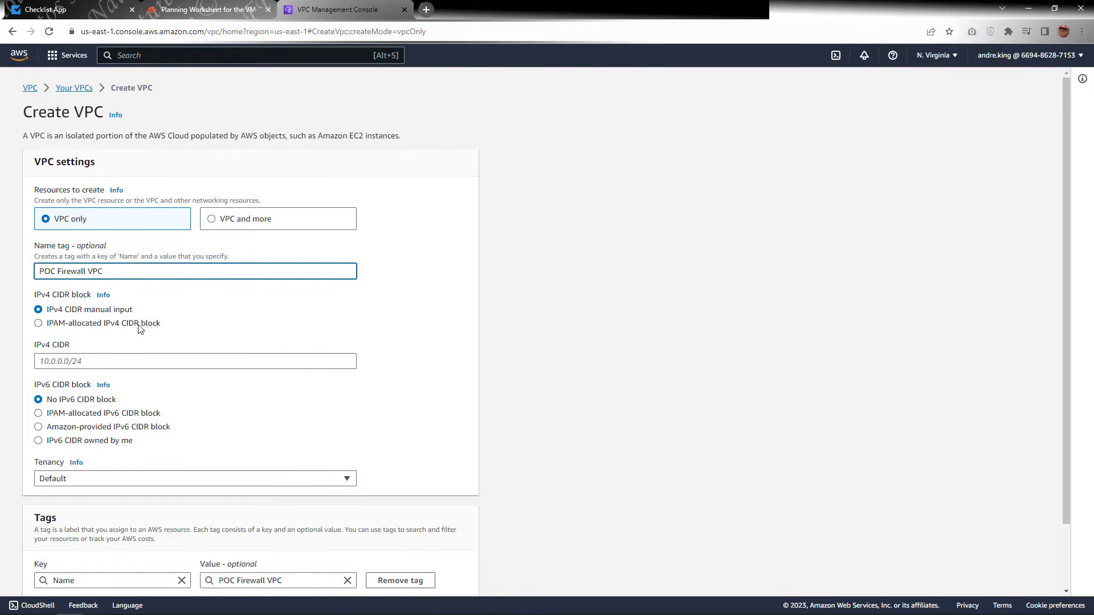
{"action": "left_click", "coordinate": [80, 361]}
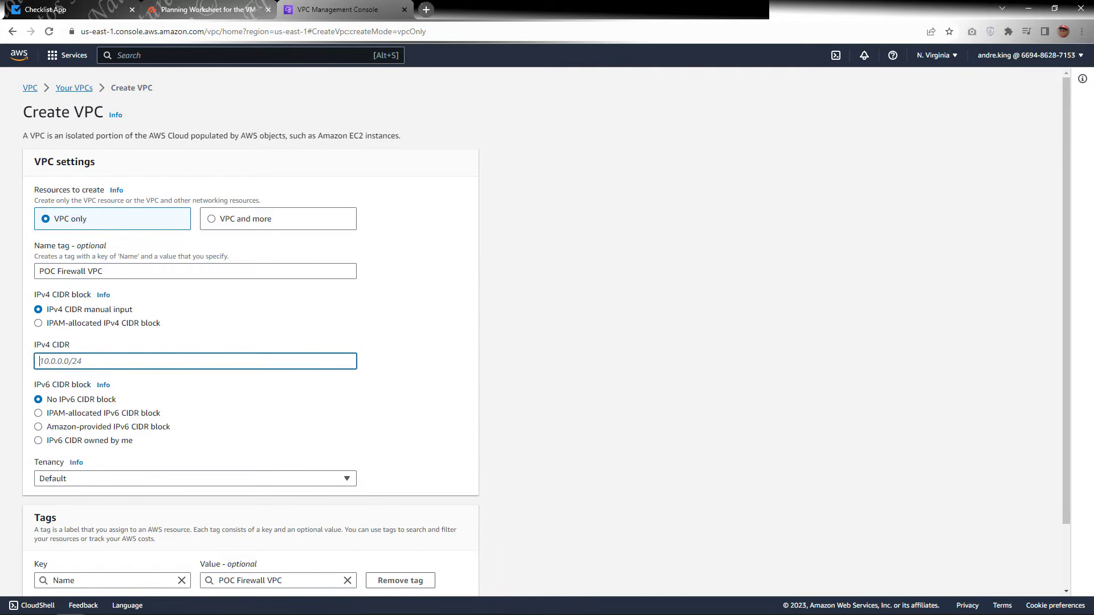
{"action": "type", "text": "10.100.0.0/24"}
{"action": "scroll", "coordinate": [457, 562], "scroll_direction": "down", "scroll_amount": 2}
{"action": "left_click", "coordinate": [447, 575]}
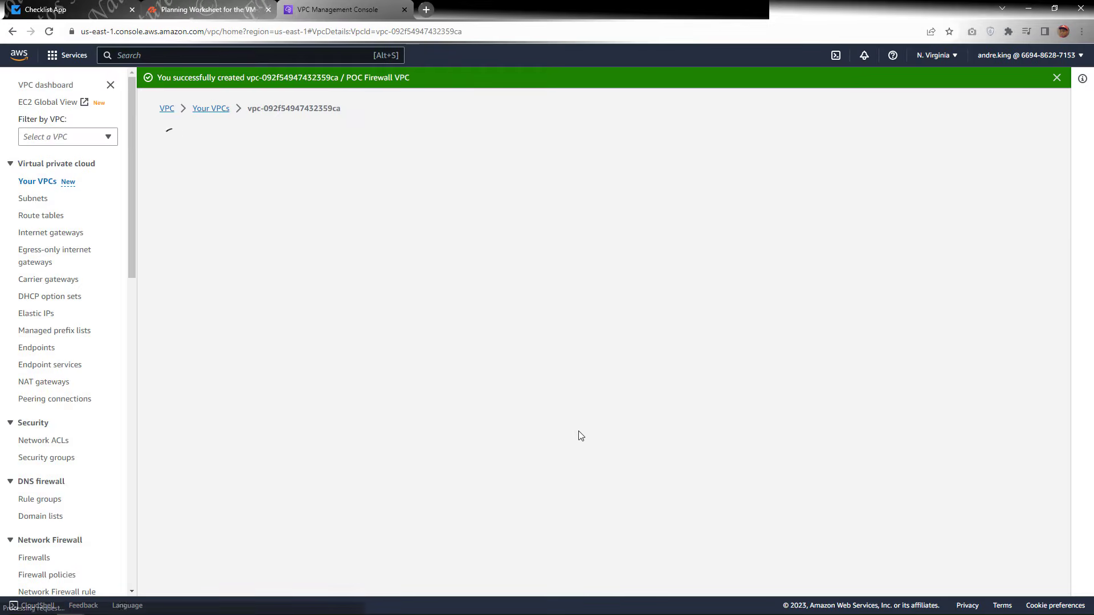
In Checklist App, mark the documentation bookmark, the spreadsheet task with its three subtasks, and Create VPC as completed.
{"action": "left_click", "coordinate": [63, 10]}
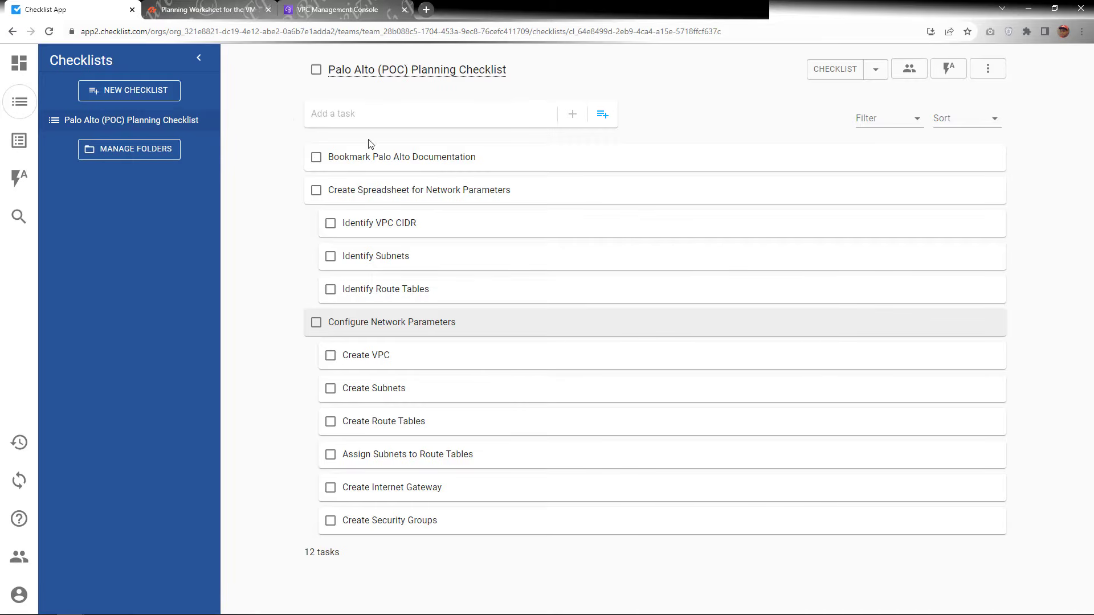
{"action": "left_click", "coordinate": [318, 160]}
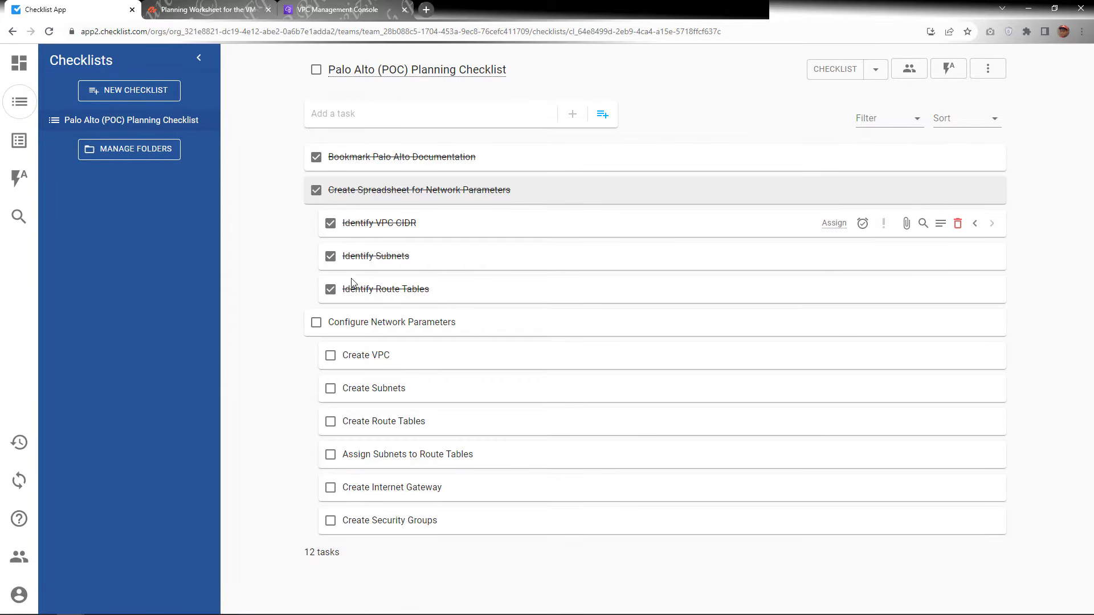
{"action": "left_click", "coordinate": [330, 356]}
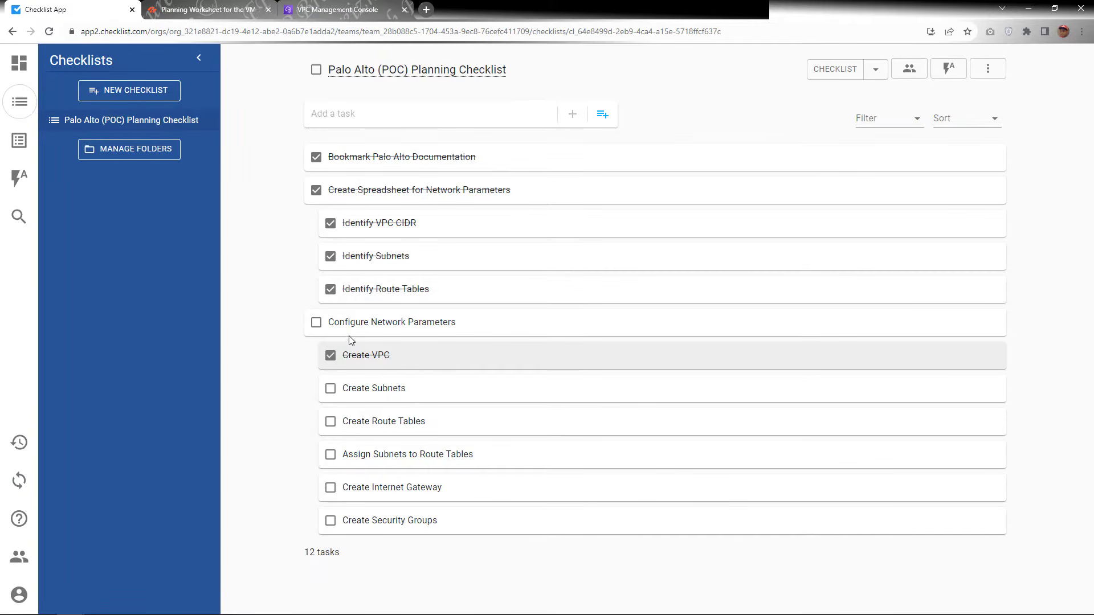
In the VPC console, start creating subnets in POC Firewall VPC and define POC-FW-Mgmt-AZ1 in us-east-1a with CIDR 10.100.0.0/28.
{"action": "left_click", "coordinate": [319, 9]}
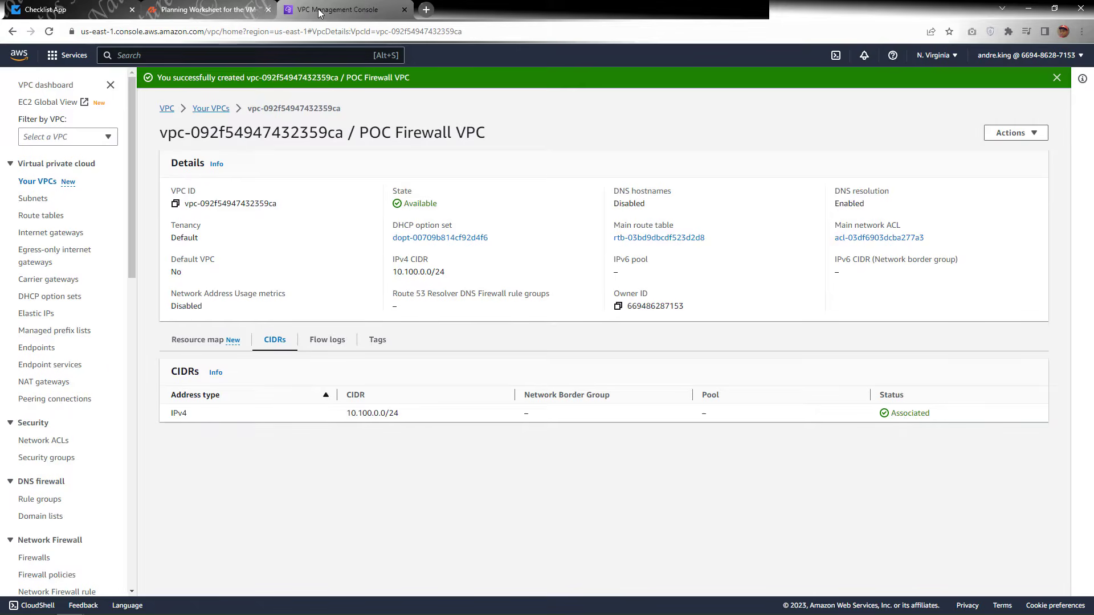
{"action": "left_click", "coordinate": [36, 204]}
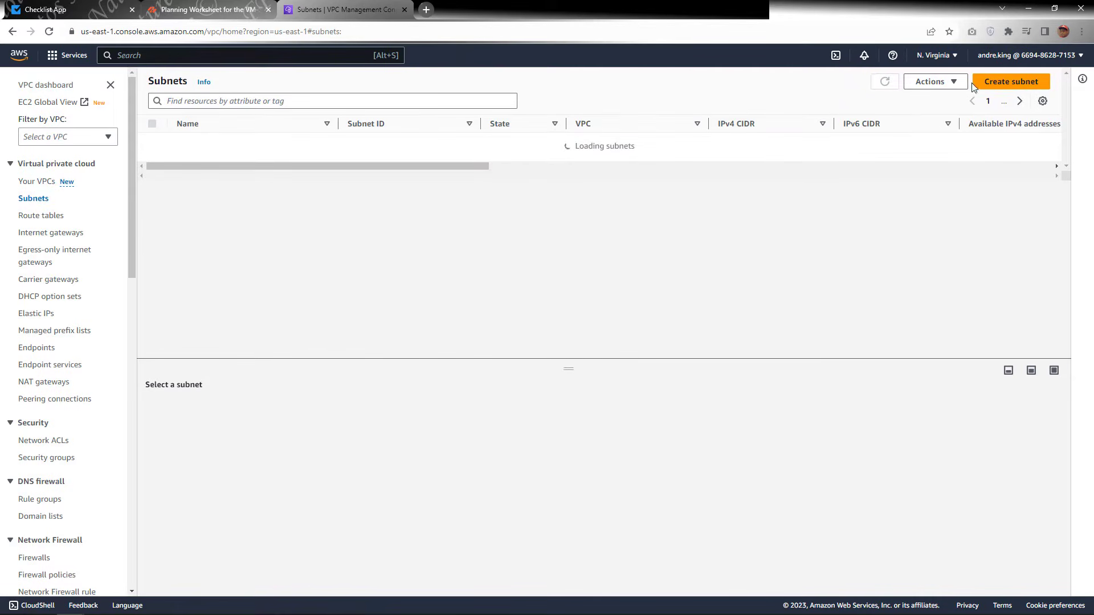
{"action": "left_click", "coordinate": [996, 84]}
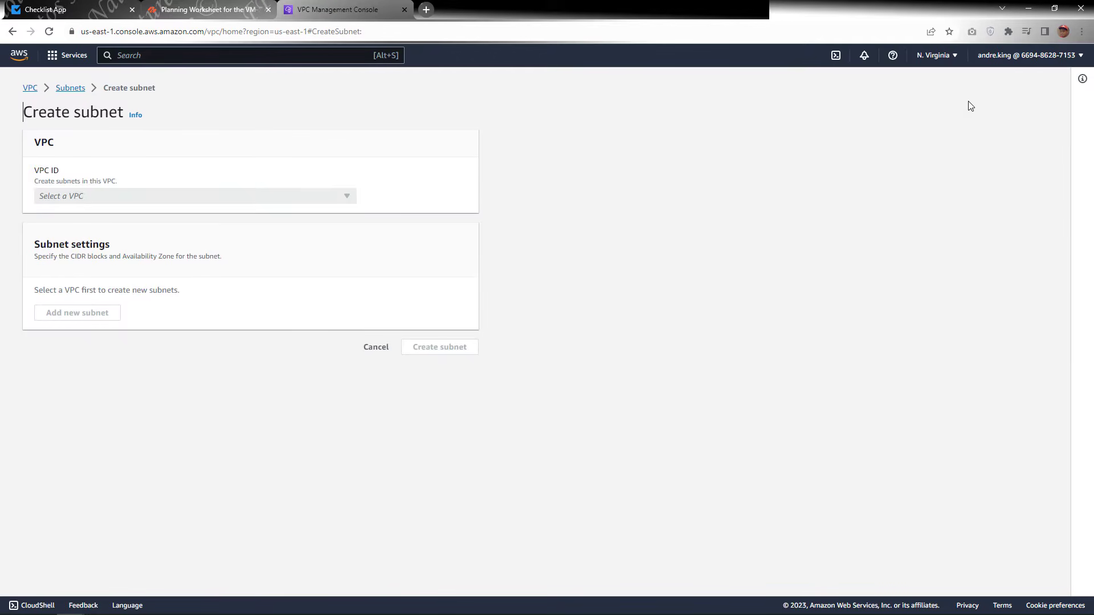
{"action": "left_click", "coordinate": [309, 199]}
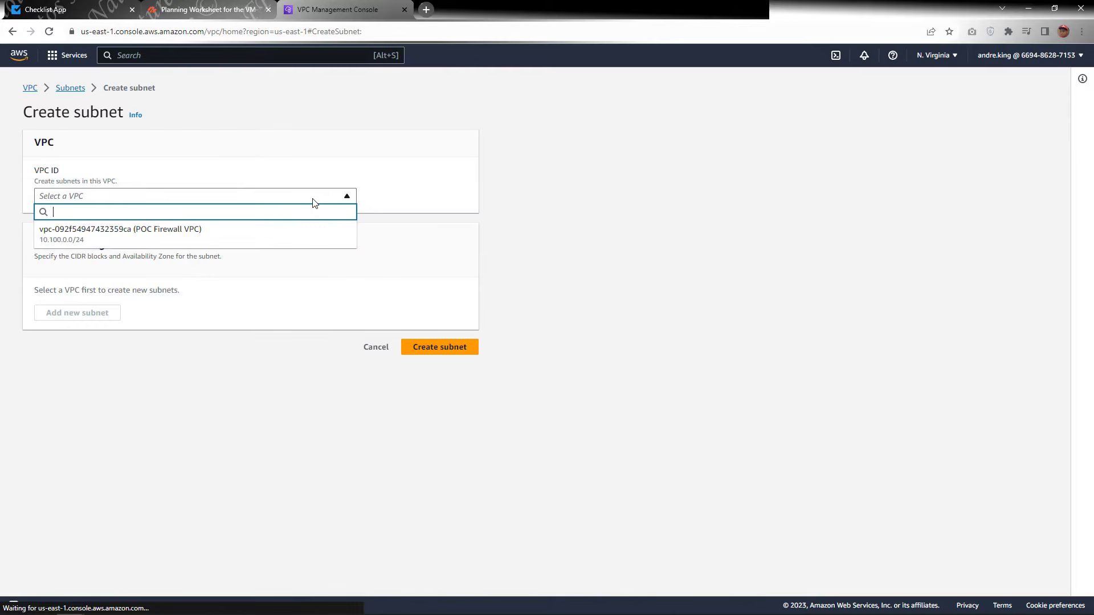
{"action": "left_click", "coordinate": [178, 236]}
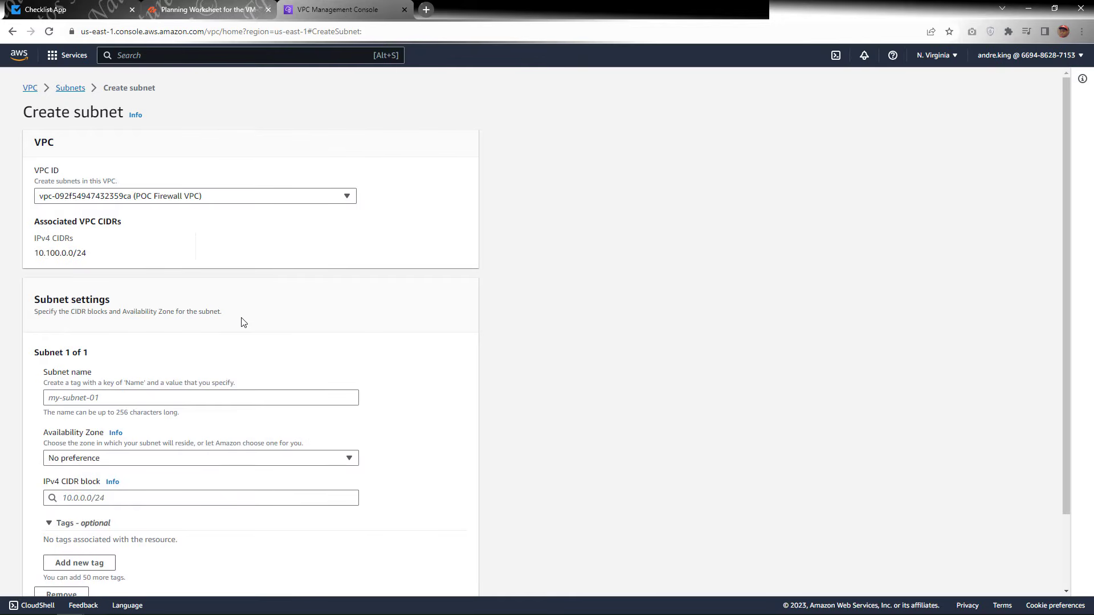
{"action": "scroll", "coordinate": [246, 342], "scroll_direction": "down", "scroll_amount": 3}
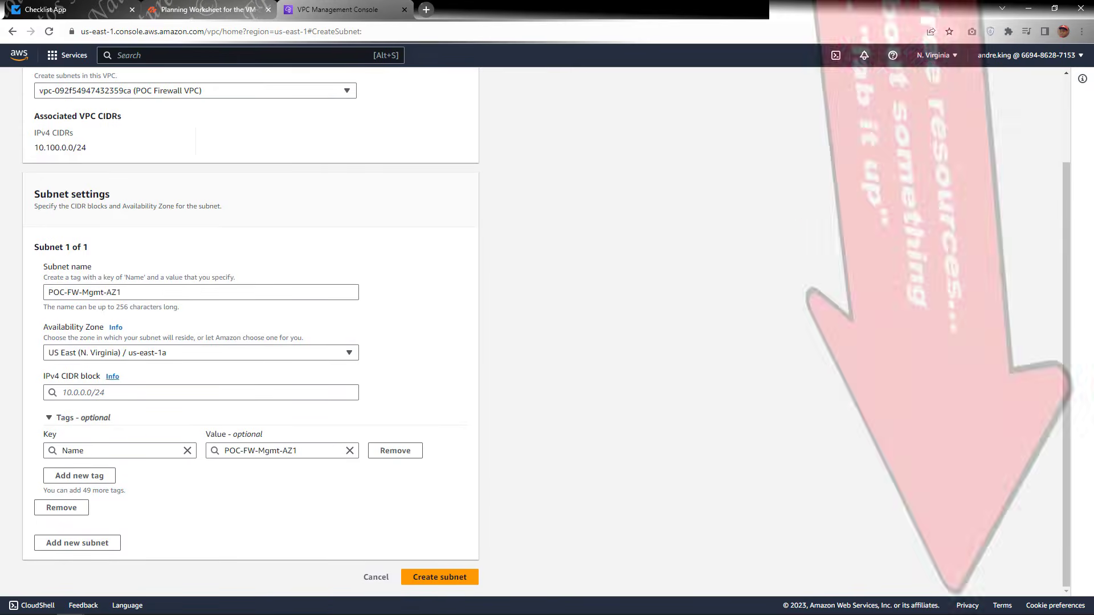
{"action": "left_click", "coordinate": [195, 392]}
{"action": "type", "text": "10.0.100.0/28"}
{"action": "key", "text": "Return"}
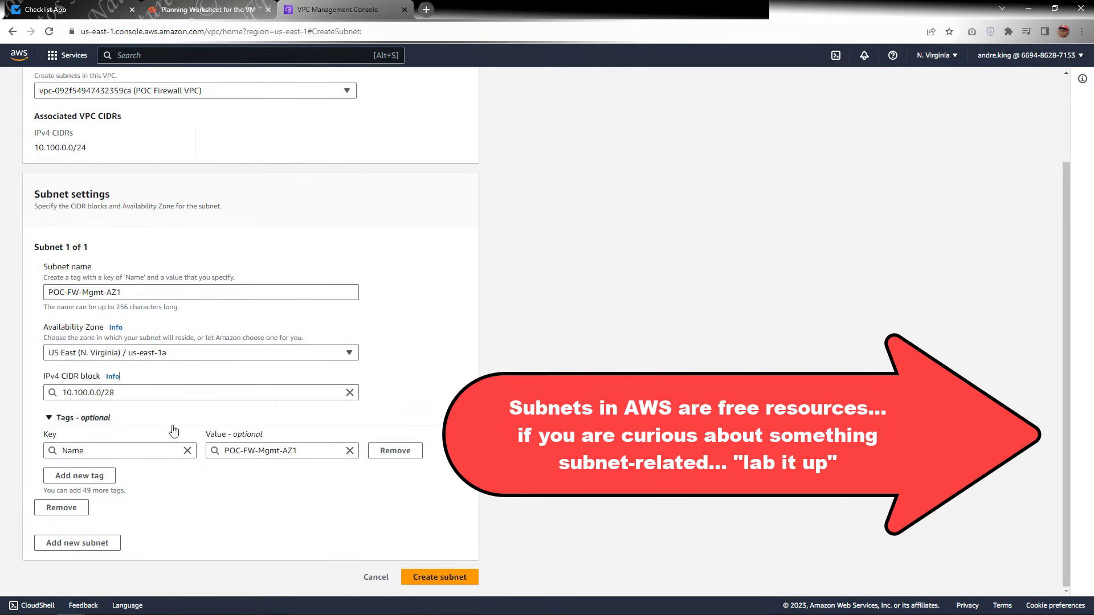
Add a second subnet named POC-FW-Mgmt-AZ2 in us-east-1b with CIDR 10.100.0.128/28.
{"action": "left_click", "coordinate": [77, 543]}
{"action": "scroll", "coordinate": [246, 342], "scroll_direction": "down", "scroll_amount": 3}
{"action": "left_click", "coordinate": [109, 479]}
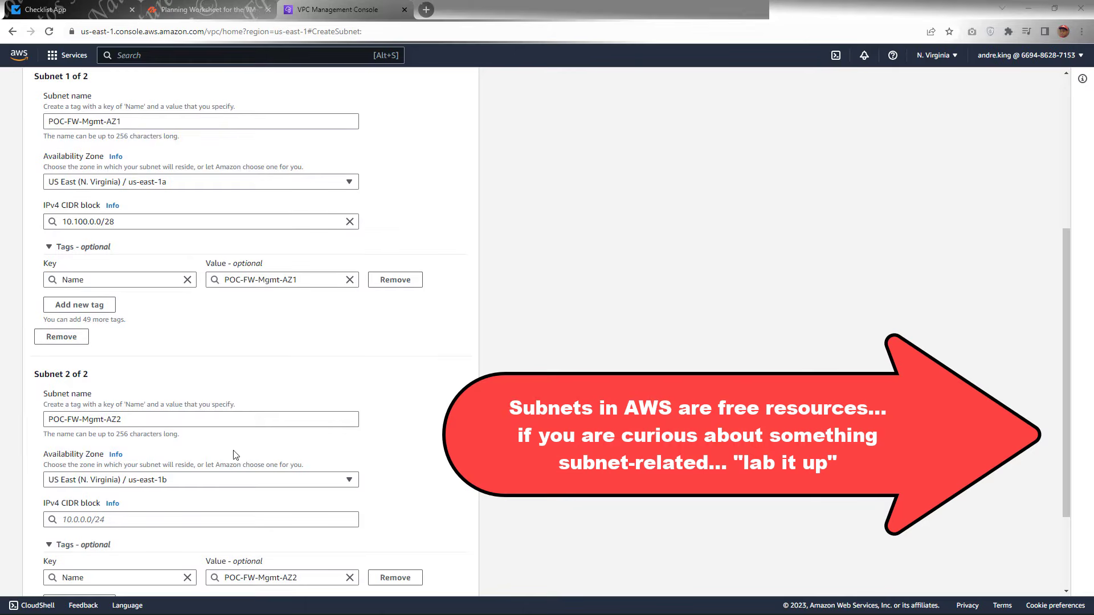
Add subnets POC-FW-Inside-AZ1 in us-east-1a with 10.100.0.16/28 and POC-FW-Inside-AZ2 with 10.100.0.144/28.
{"action": "left_click", "coordinate": [183, 494]}
{"action": "type", "text": "POC-FW-Inside-AZ1"}
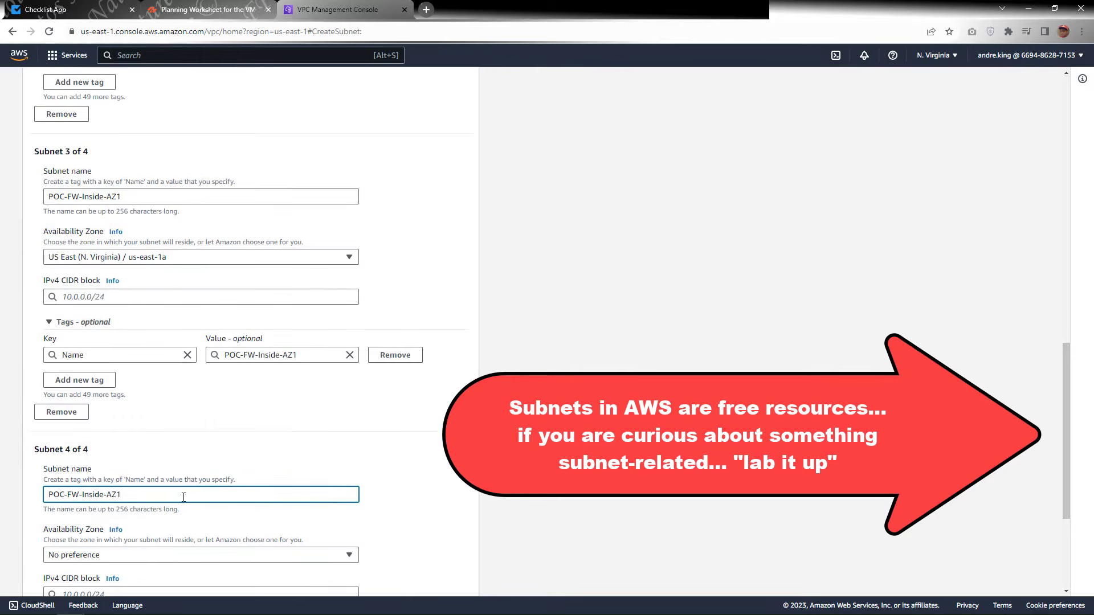
{"action": "key", "text": "BackSpace"}
{"action": "type", "text": "2"}
{"action": "left_click", "coordinate": [201, 297]}
{"action": "left_click", "coordinate": [200, 592]}
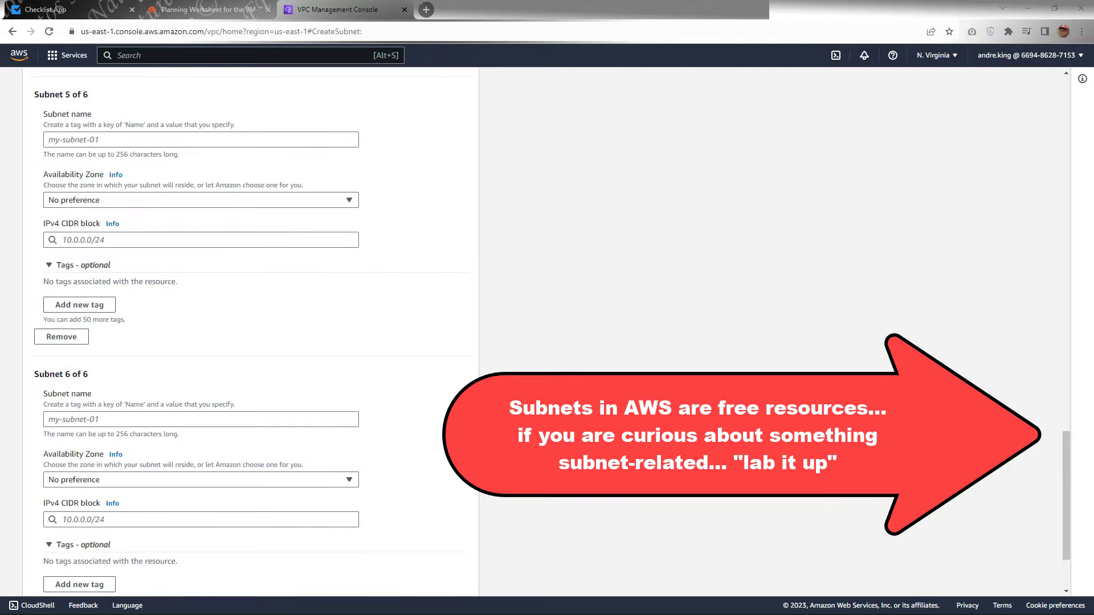
Add AZ1 and AZ2 subnets for POC-FW-Outside with 10.100.0.32/28 and 10.100.0.160/28, and for POC-FW-Spare with 10.100.0.48/28 and 10.100.0.176/28.
{"action": "left_click", "coordinate": [201, 419]}
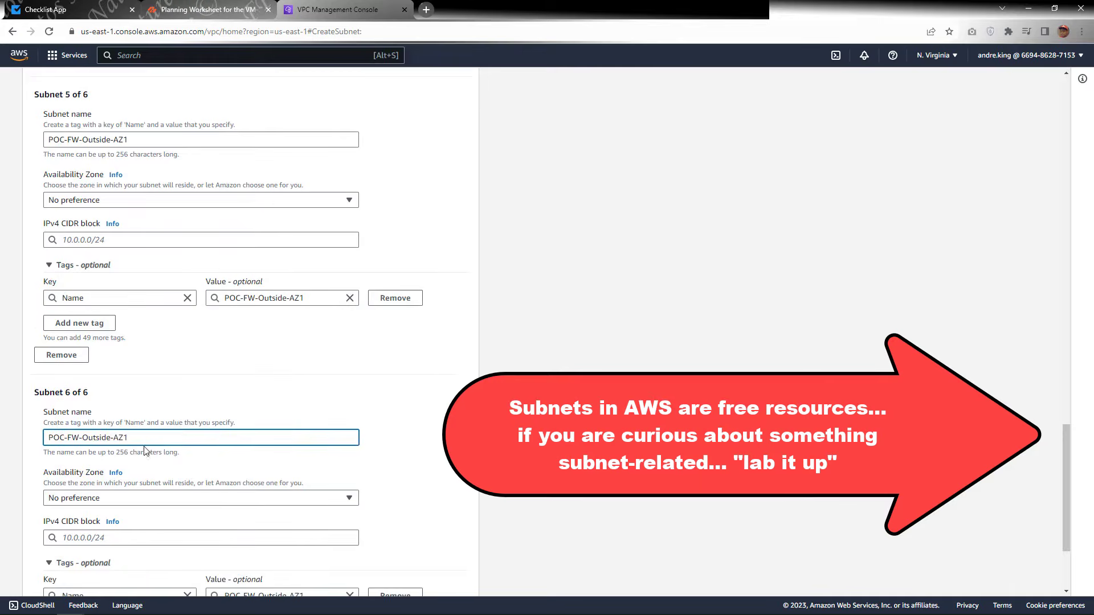
{"action": "left_click", "coordinate": [200, 200]}
{"action": "type", "text": "10.100.0.144/28"}
{"action": "type", "text": "10.100.0.160/28"}
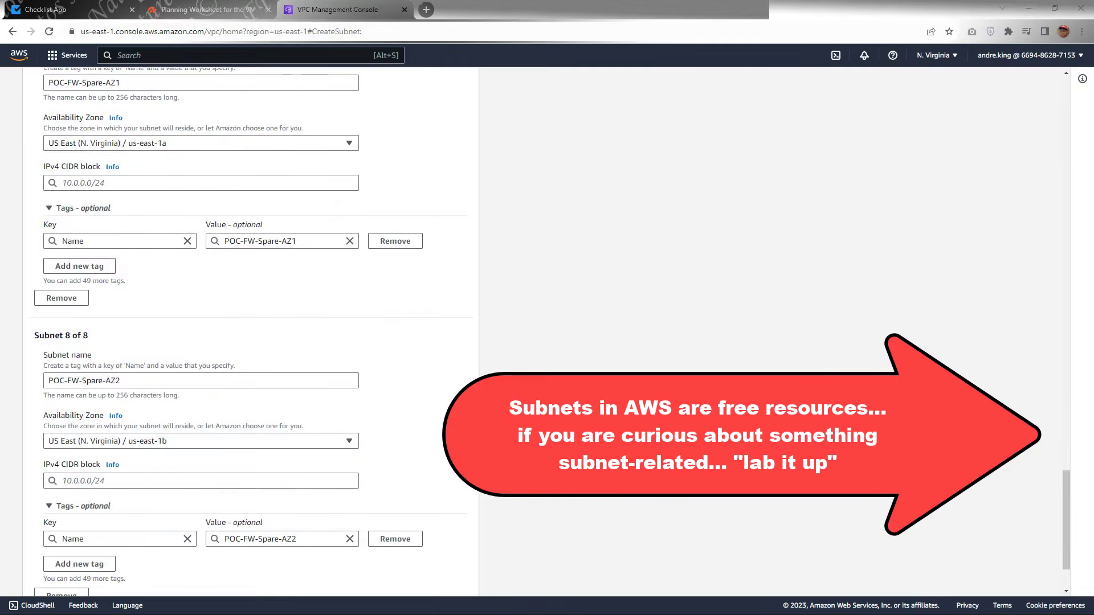
{"action": "left_click", "coordinate": [312, 184]}
{"action": "type", "text": "10.100.0.176/28"}
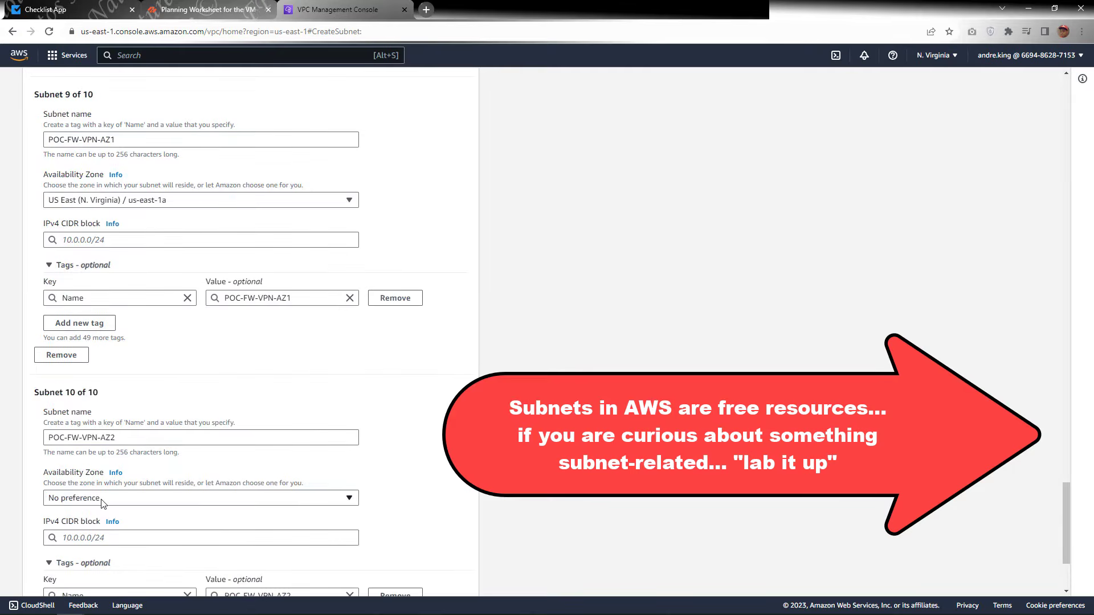
Add POC-FW-VPN-AZ1 in us-east-1a with 10.100.0.64/26 and POC-FW-VPN-AZ2 in us-east-1b with 10.100.0.192/26, and create all the defined subnets.
{"action": "type", "text": "10.100.0.64/26"}
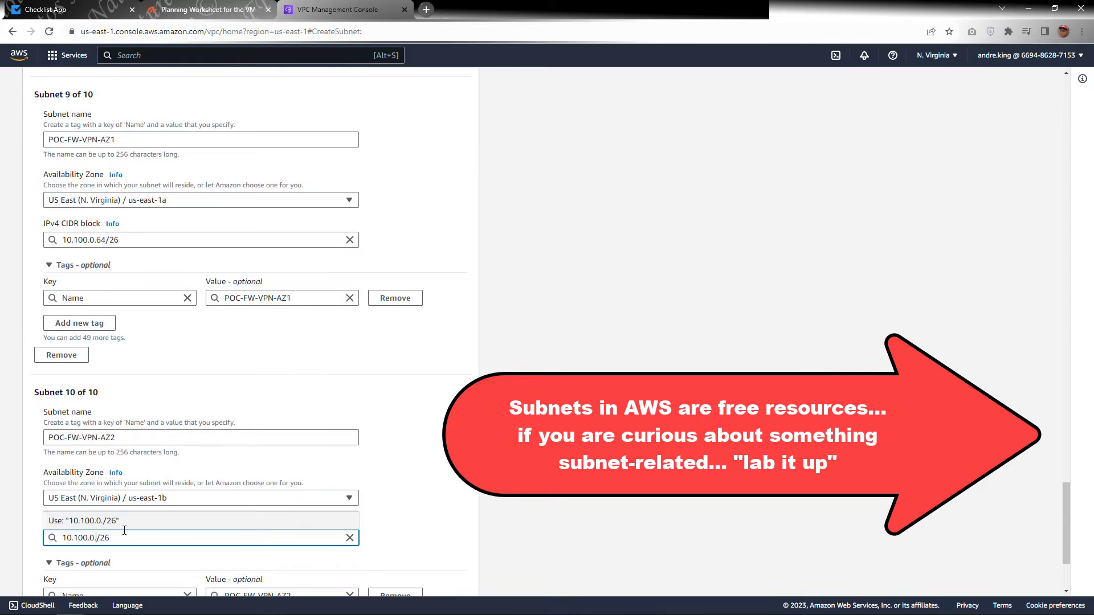
{"action": "type", "text": "192/26"}
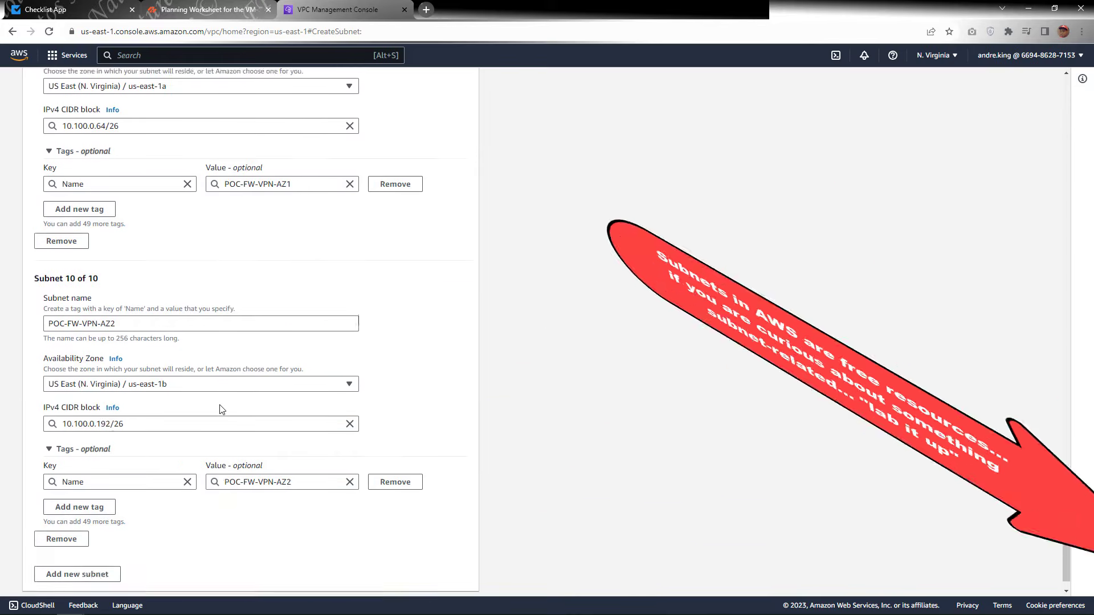
{"action": "scroll", "coordinate": [227, 410], "scroll_direction": "up", "scroll_amount": 10}
{"action": "scroll", "coordinate": [227, 410], "scroll_direction": "down", "scroll_amount": 15}
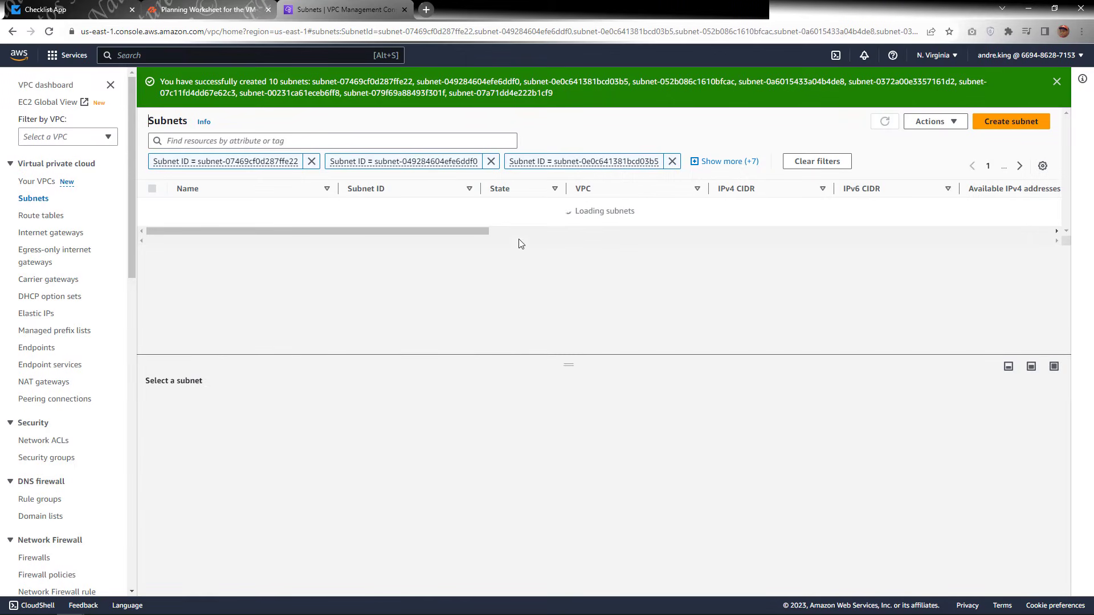
Display the unfiltered subnet list sorted by name and narrow its Name column to review the new subnets.
{"action": "left_click", "coordinate": [1057, 82]}
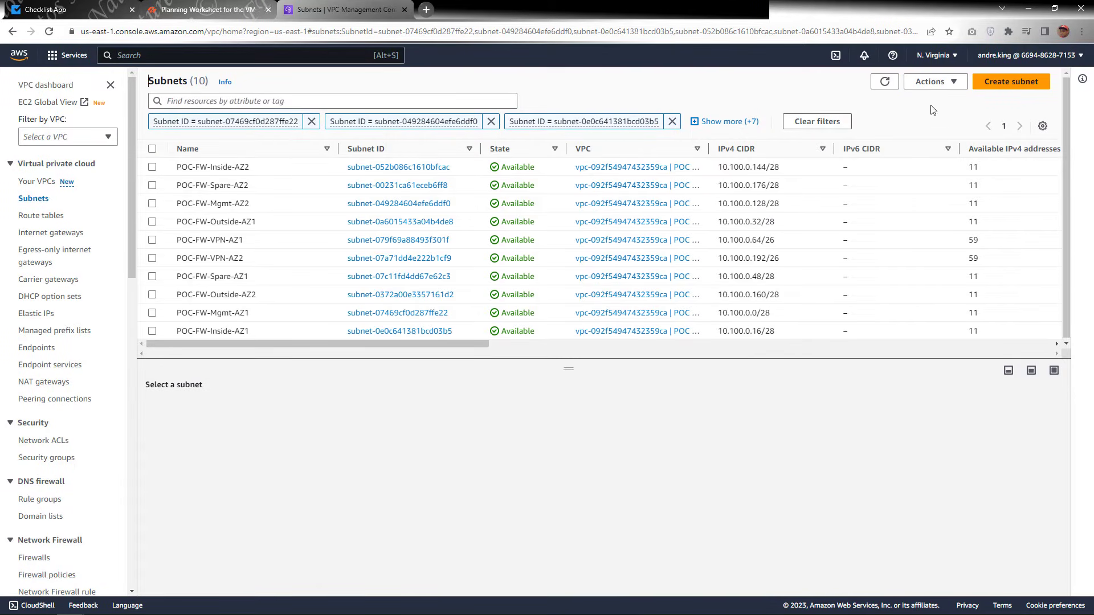
{"action": "left_click", "coordinate": [276, 152]}
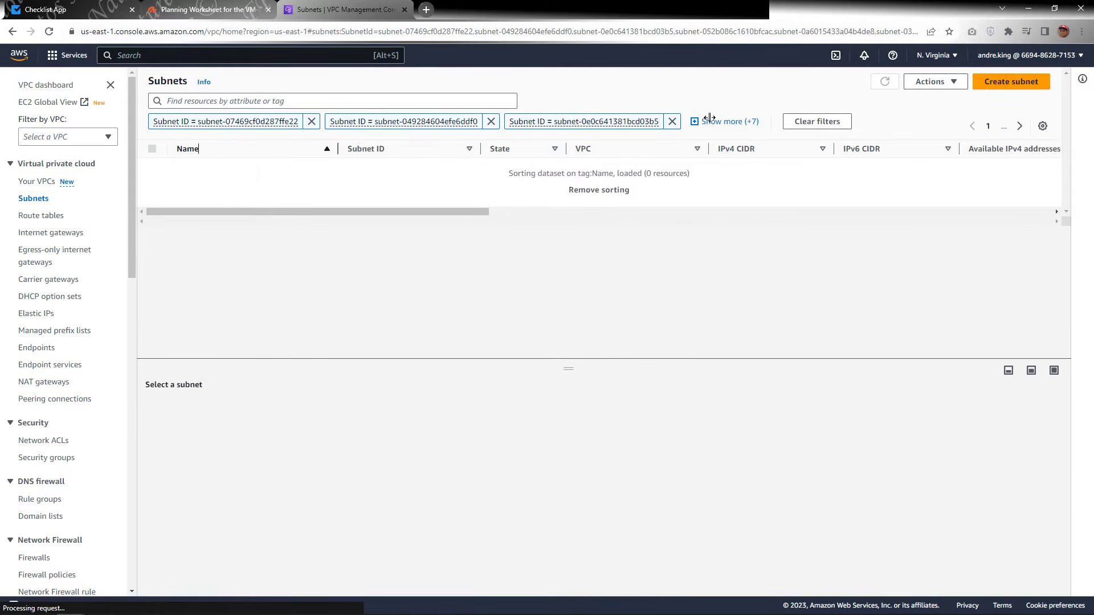
{"action": "left_click", "coordinate": [817, 122]}
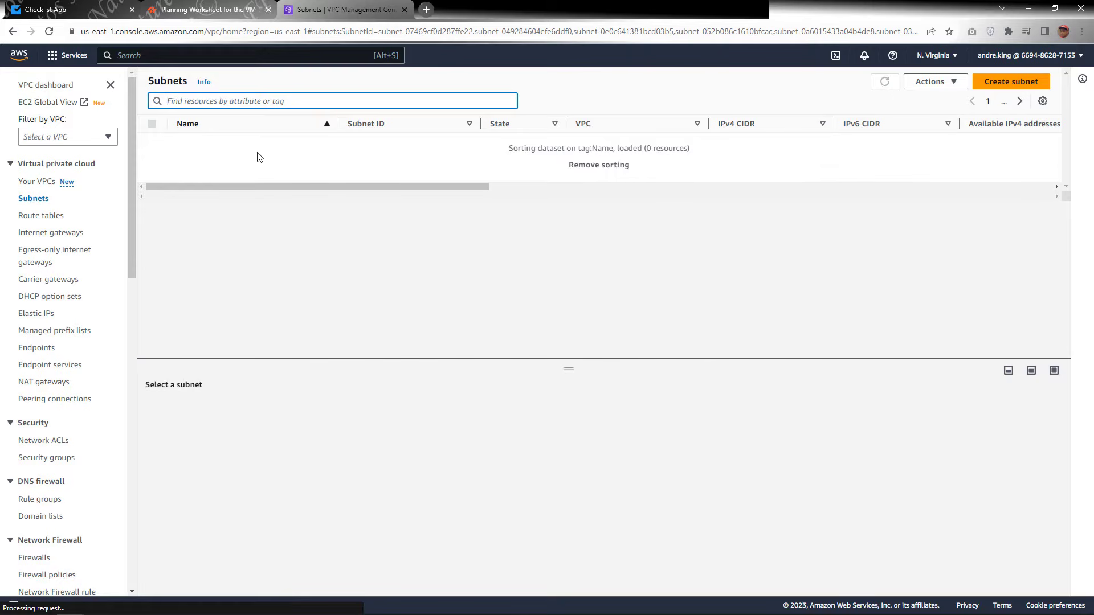
{"action": "left_click", "coordinate": [28, 204]}
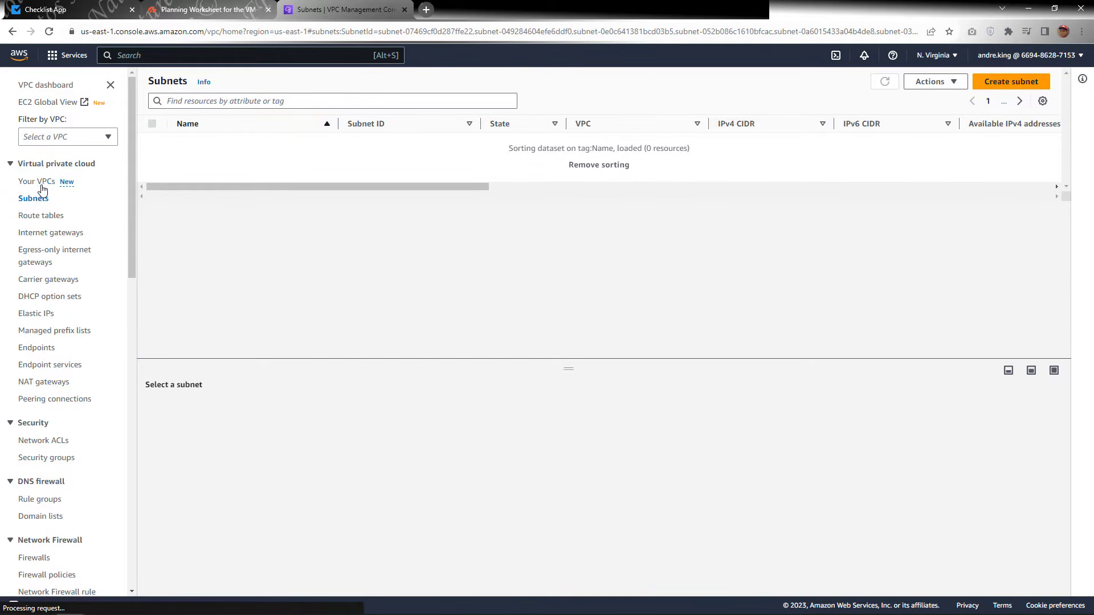
{"action": "left_click", "coordinate": [42, 186]}
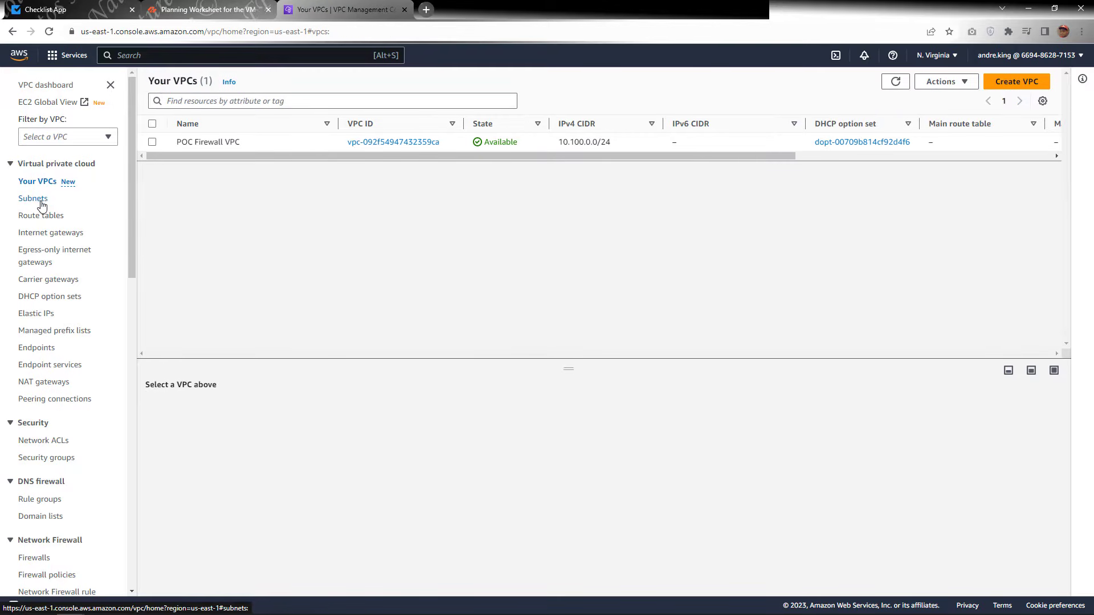
{"action": "left_click", "coordinate": [33, 199]}
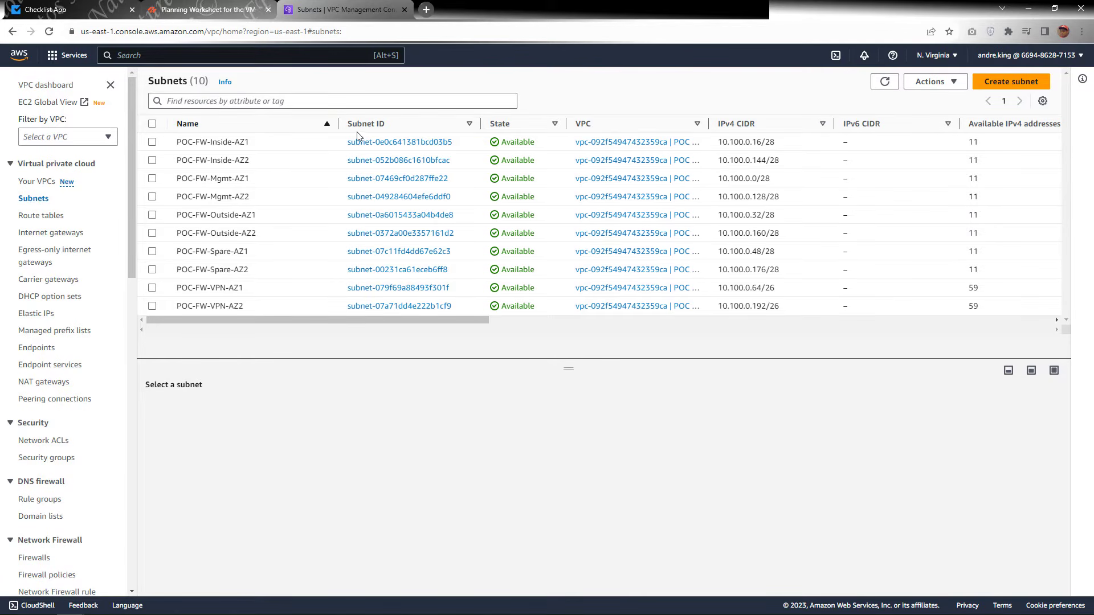
{"action": "left_click_drag", "start_coordinate": [337, 124], "coordinate": [313, 124]}
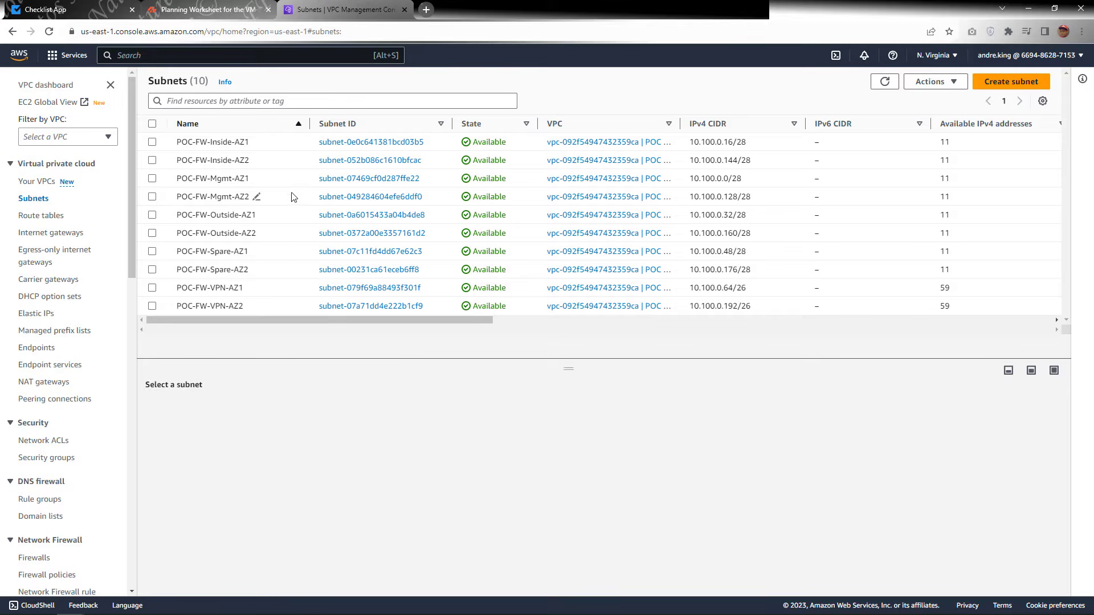
Check the VPC's existing main route table and create a route table named POC-FW-Mgmt-RT in POC Firewall VPC.
{"action": "left_click", "coordinate": [45, 217]}
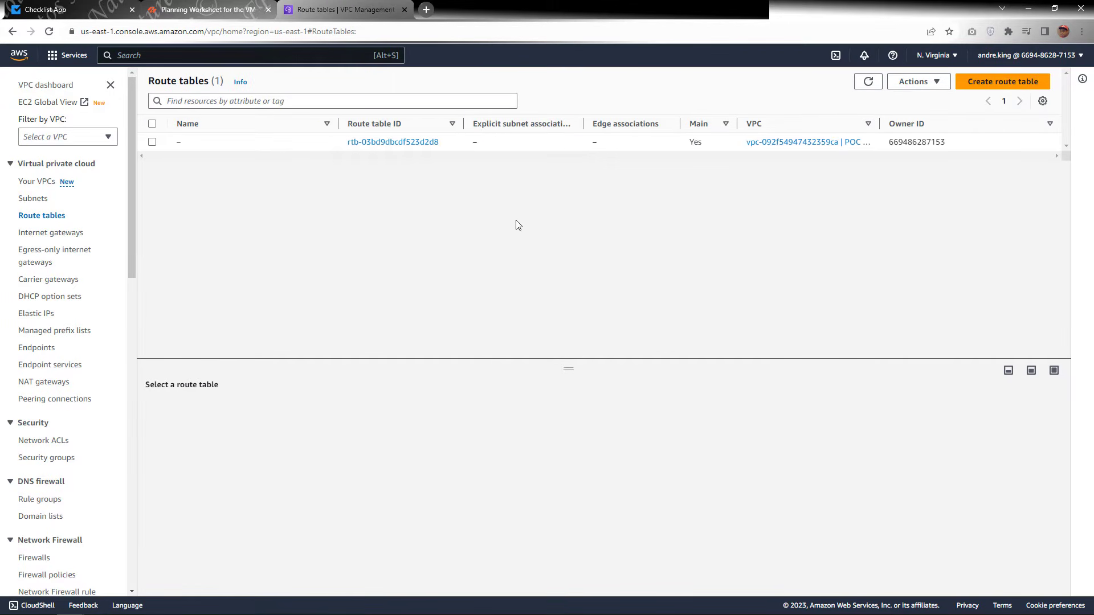
{"action": "left_click", "coordinate": [259, 143]}
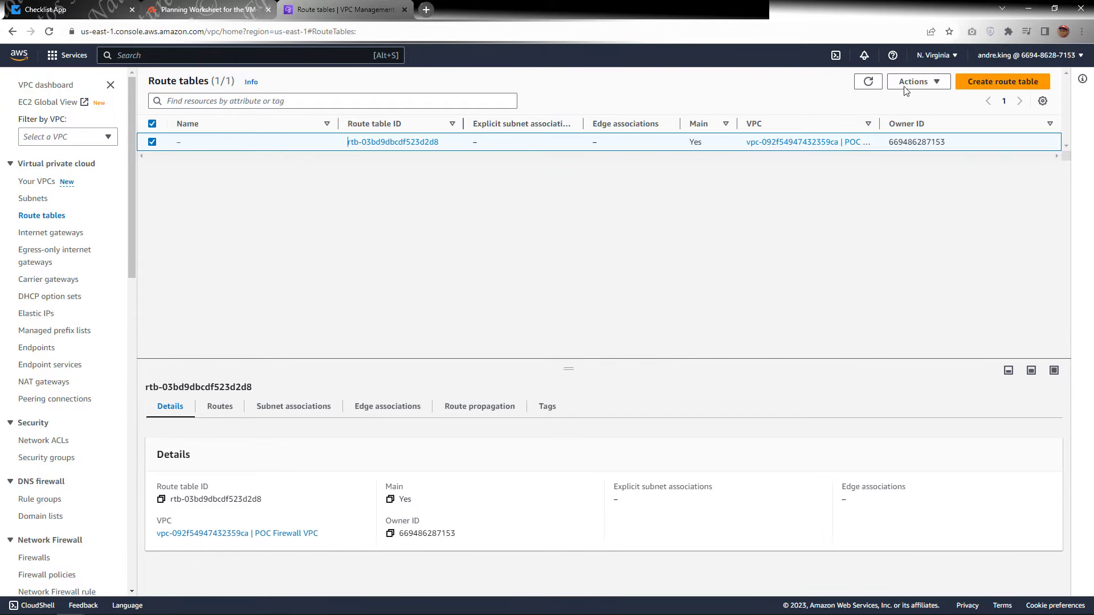
{"action": "left_click", "coordinate": [987, 82]}
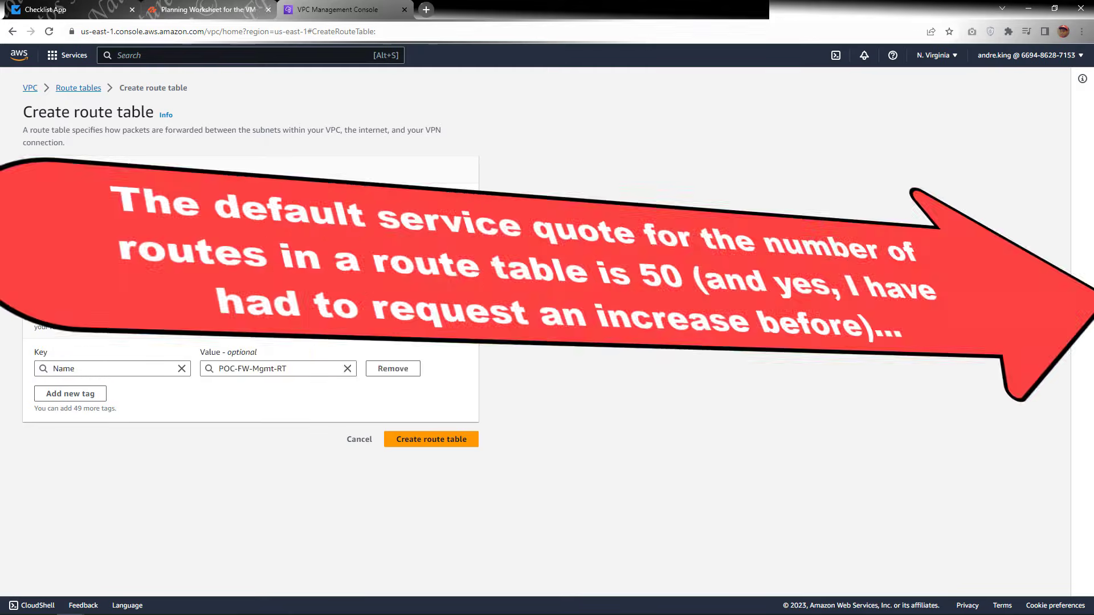
{"action": "left_click", "coordinate": [435, 439]}
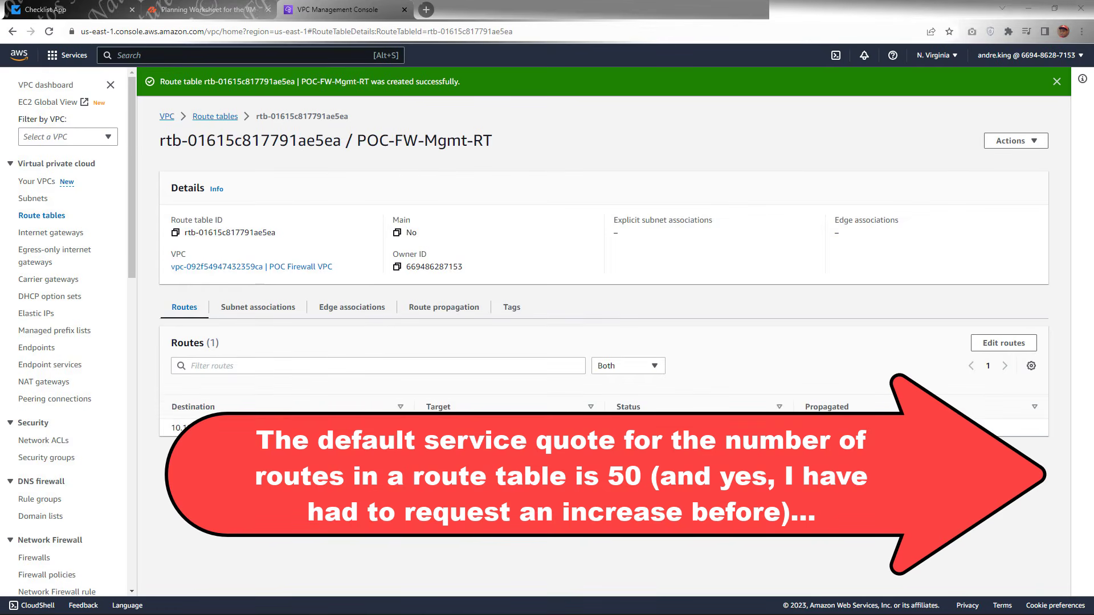
Create two more route tables in POC Firewall VPC, named POC-FW-Inside-RT and POC-FW-Outside-RT.
{"action": "left_click", "coordinate": [226, 117]}
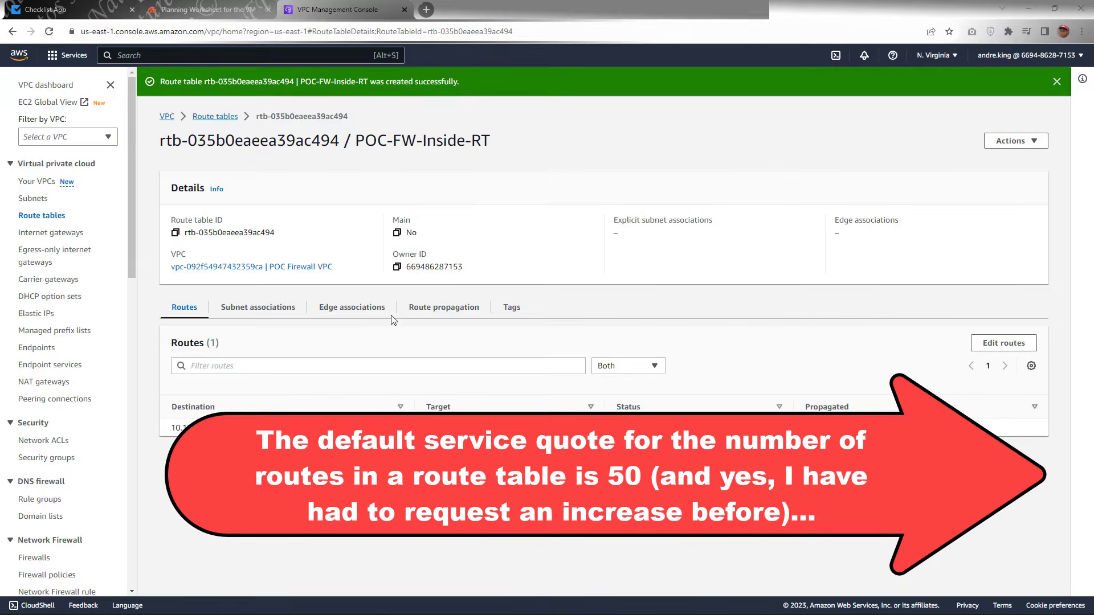
{"action": "left_click", "coordinate": [228, 118]}
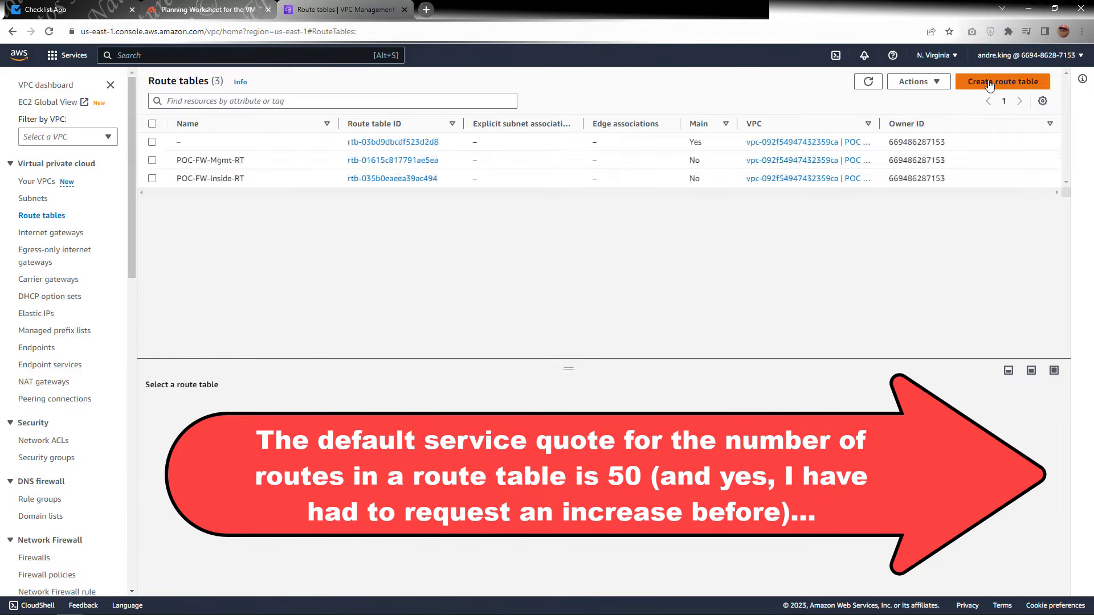
{"action": "left_click", "coordinate": [988, 84]}
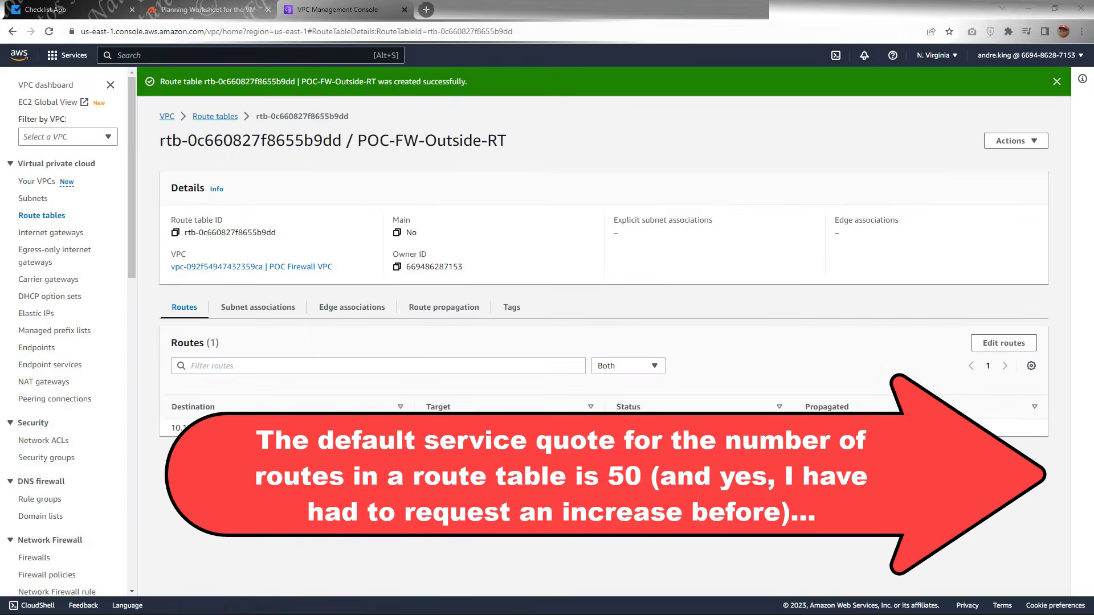
Create a route table named POC-FW-VPN-RT in POC Firewall VPC and return to the route table list.
{"action": "left_click", "coordinate": [216, 116]}
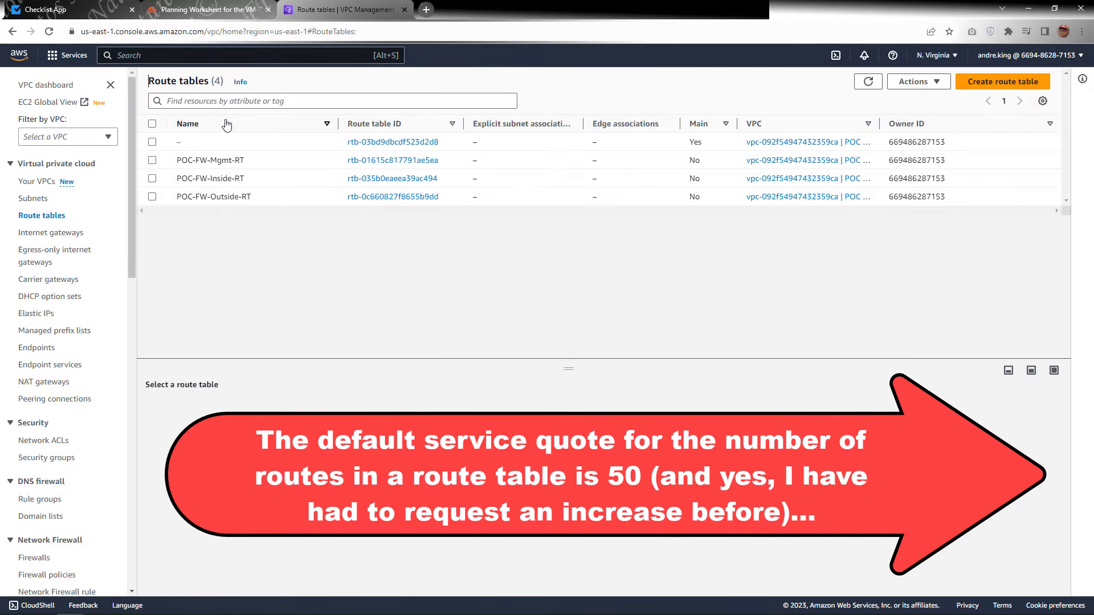
{"action": "left_click", "coordinate": [991, 85]}
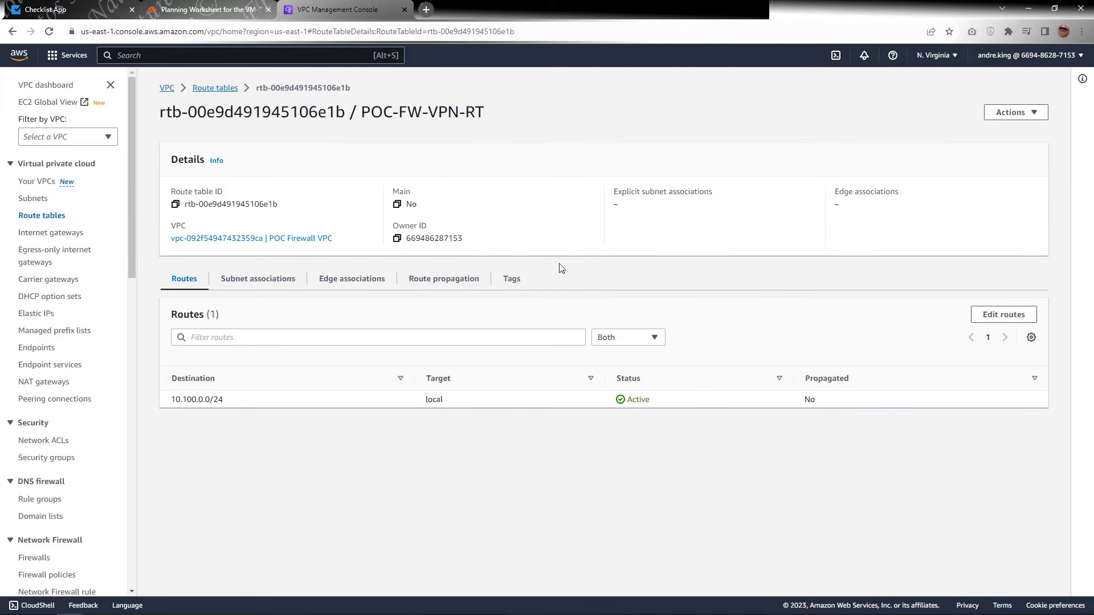
{"action": "left_click", "coordinate": [215, 88]}
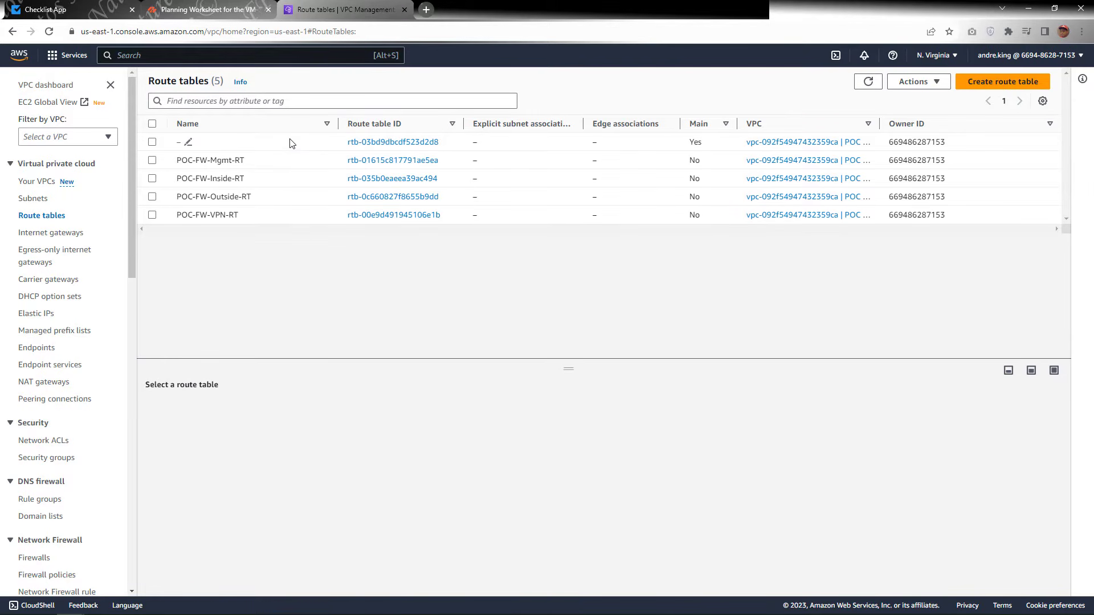
Try to delete the unnamed main route table of POC Firewall VPC.
{"action": "left_click", "coordinate": [286, 152]}
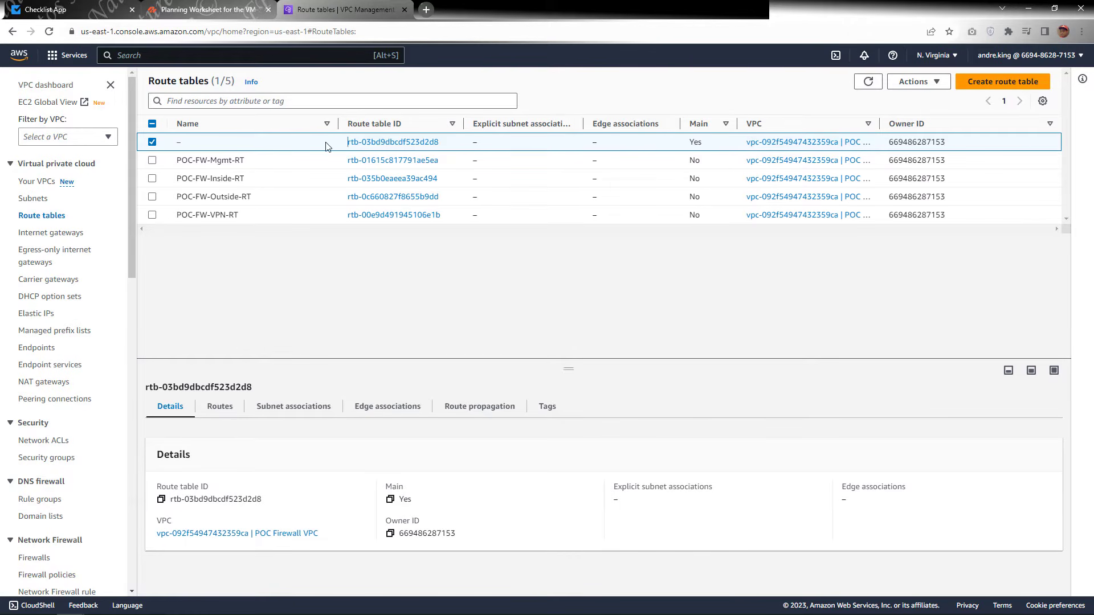
{"action": "left_click", "coordinate": [916, 83]}
{"action": "left_click", "coordinate": [923, 223]}
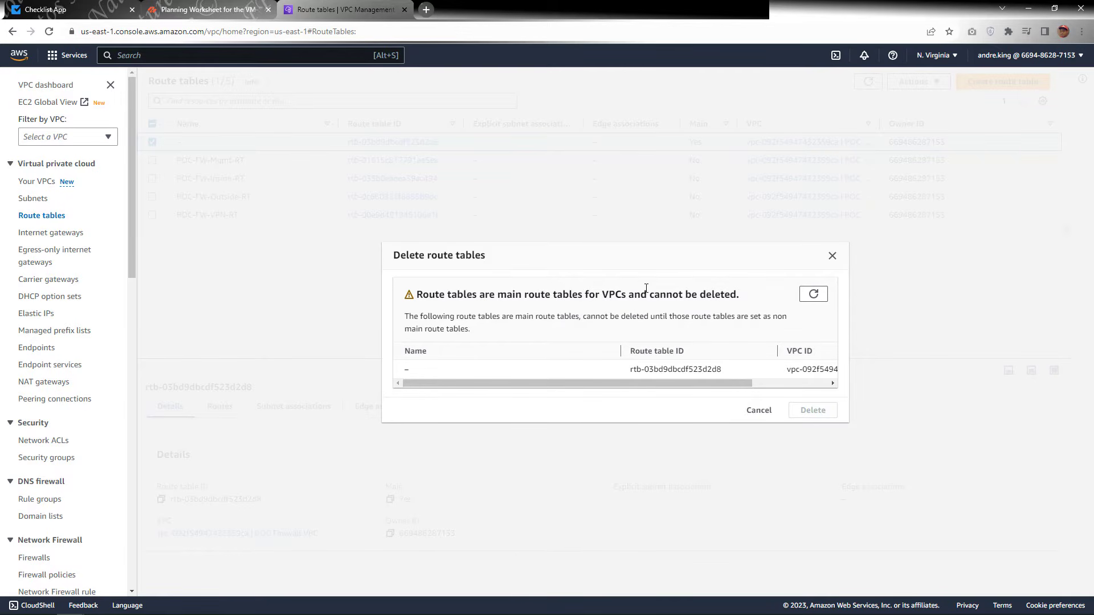
{"action": "left_click", "coordinate": [832, 257]}
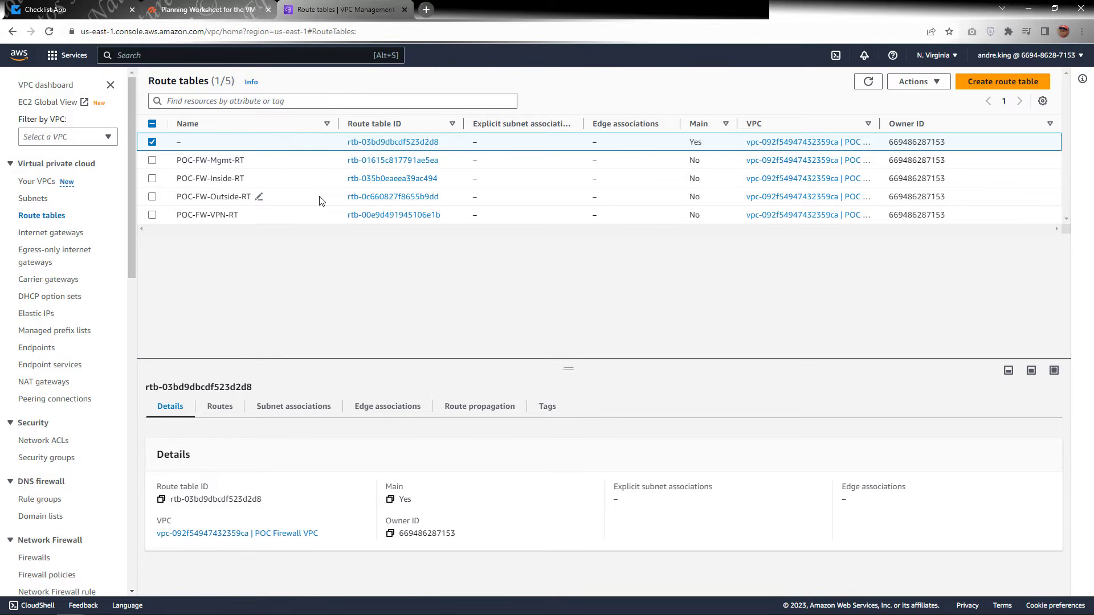
Set POC-FW-Mgmt-RT as the VPC's main route table, confirming with "set", and check its details.
{"action": "left_click", "coordinate": [317, 164]}
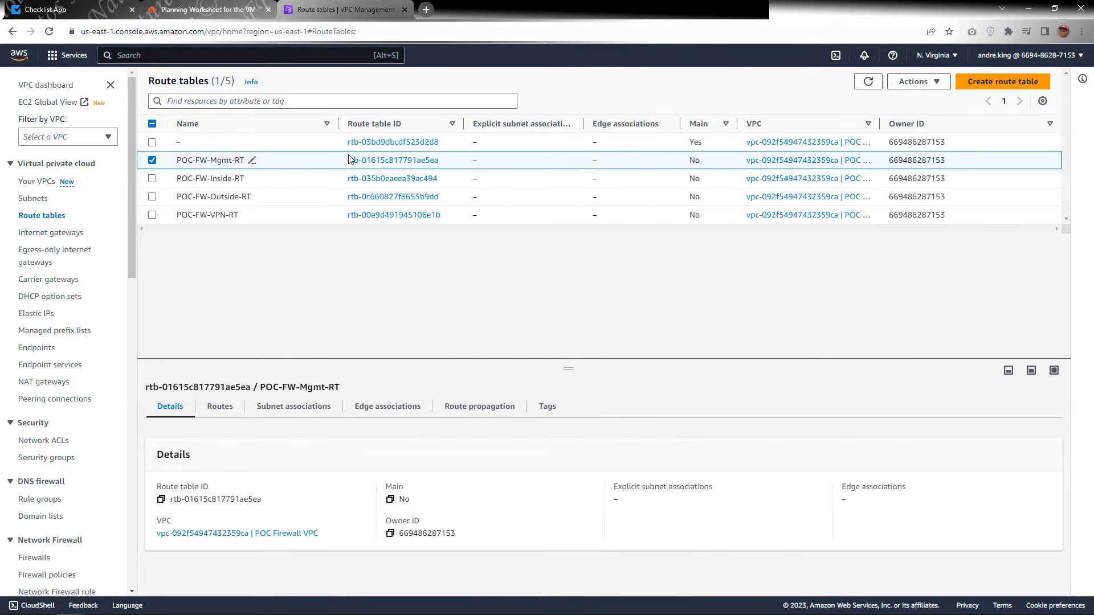
{"action": "left_click", "coordinate": [938, 84]}
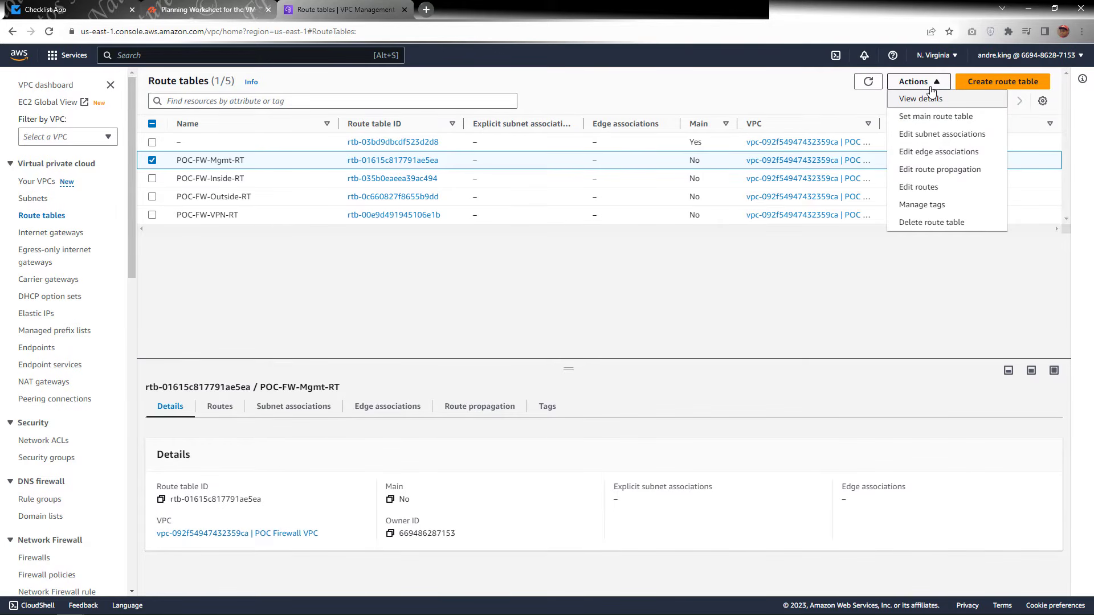
{"action": "left_click", "coordinate": [930, 118]}
{"action": "left_click", "coordinate": [543, 376]}
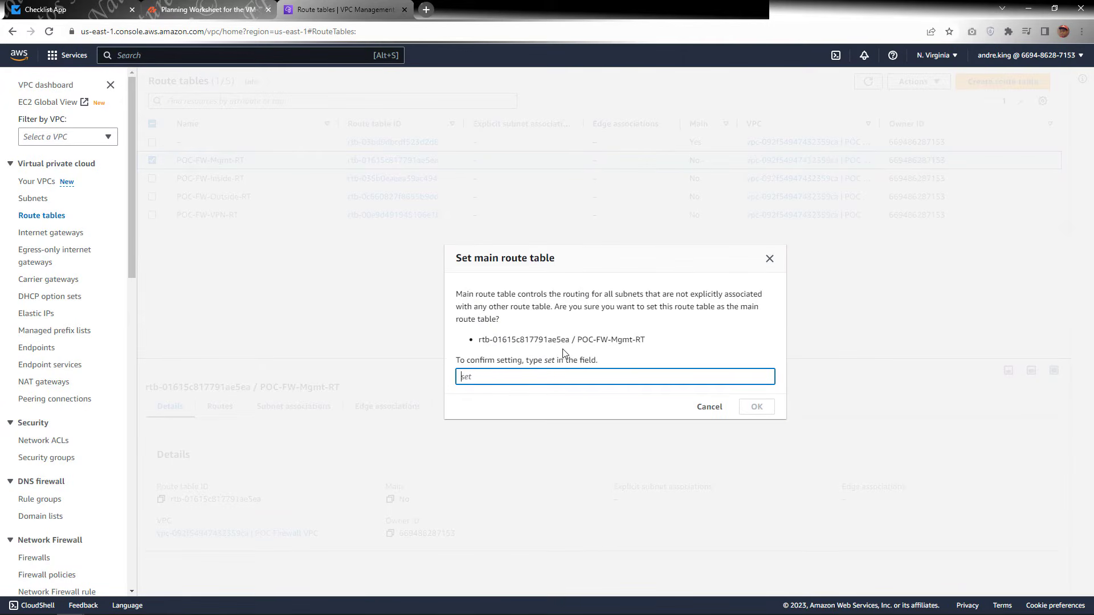
{"action": "type", "text": "set"}
{"action": "left_click", "coordinate": [756, 407]}
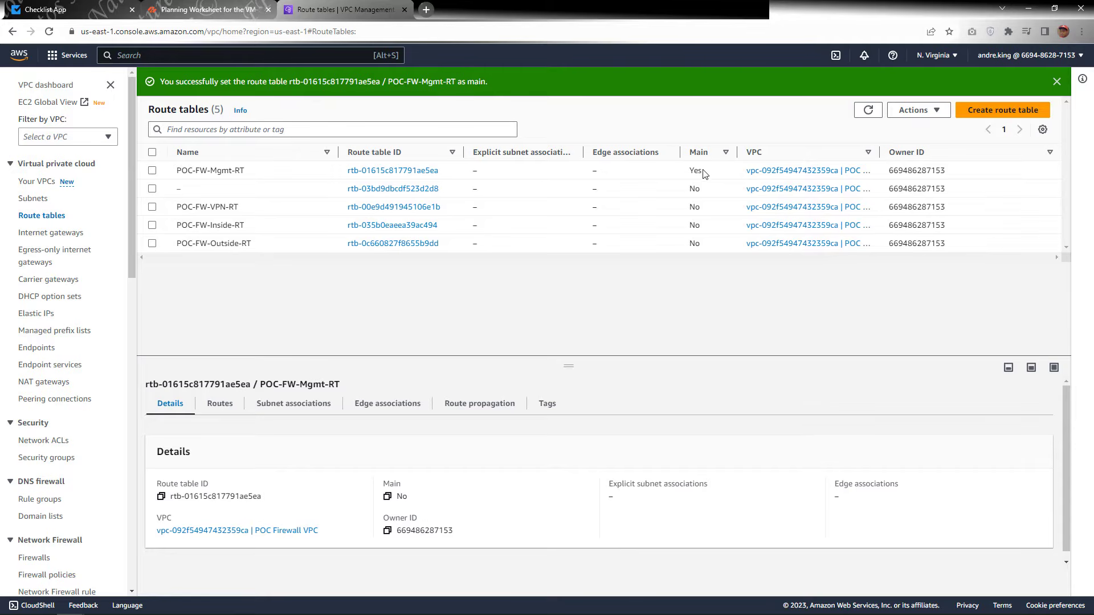
{"action": "left_click", "coordinate": [259, 174]}
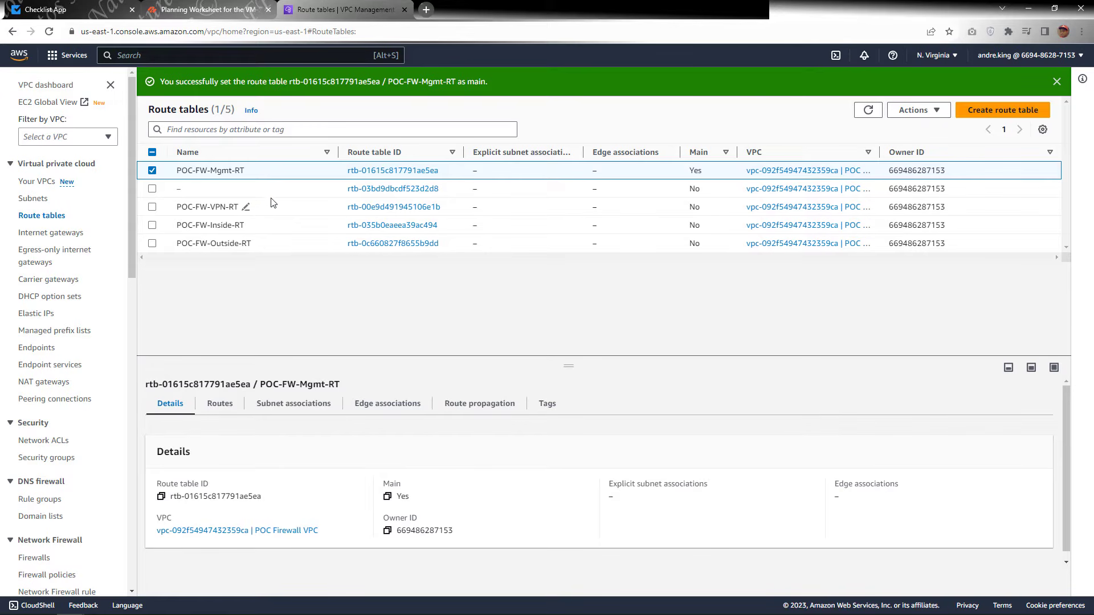
Delete the unnamed former main route table, confirming with "delete", and sort the remaining route tables by name.
{"action": "left_click", "coordinate": [286, 191]}
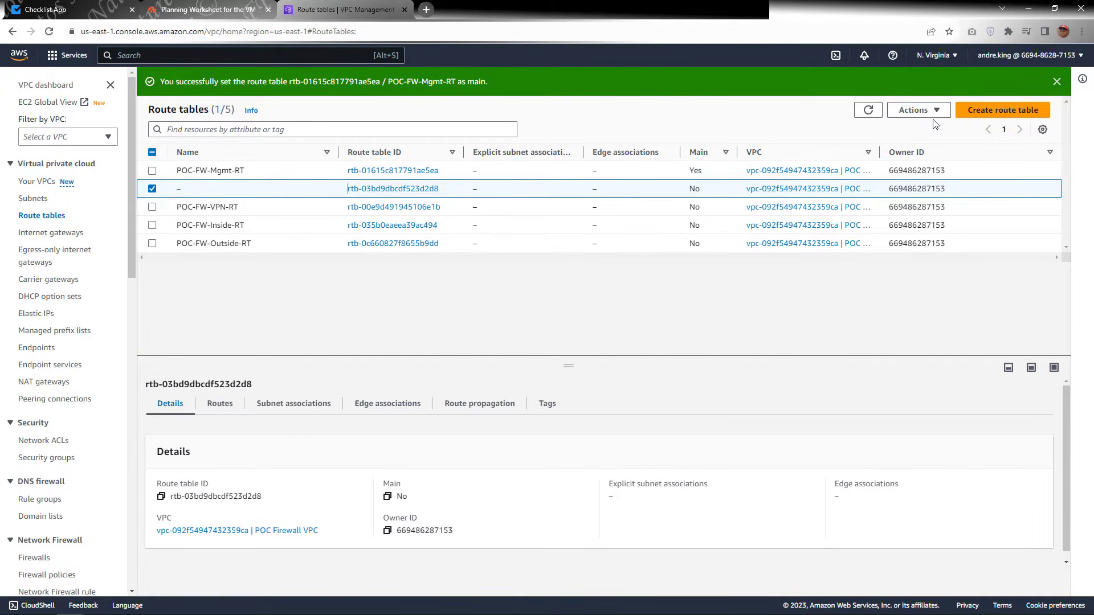
{"action": "left_click", "coordinate": [915, 110]}
{"action": "left_click", "coordinate": [920, 254]}
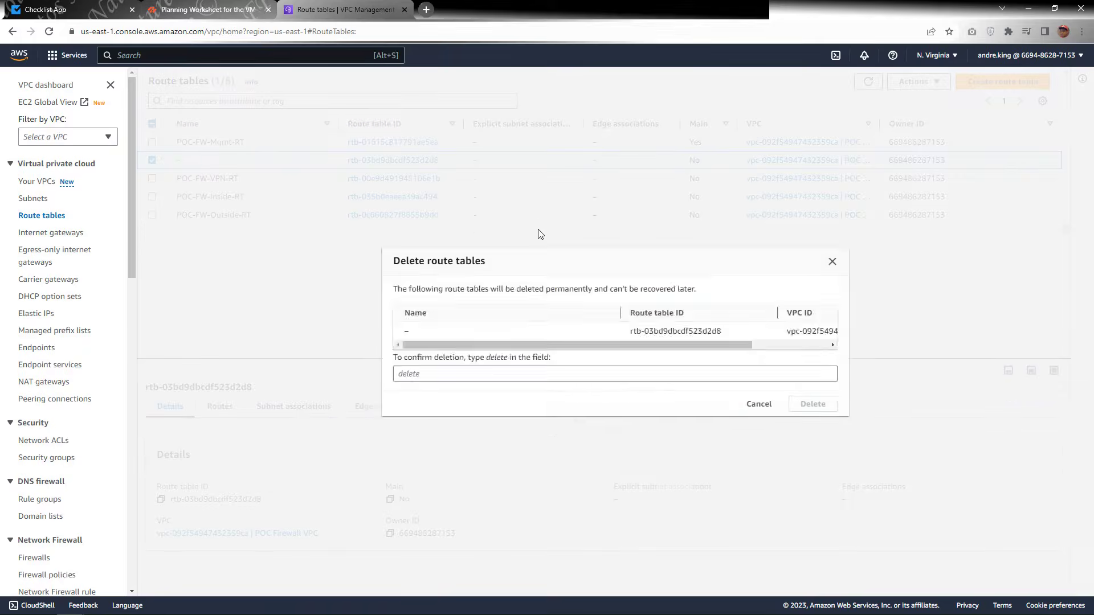
{"action": "left_click", "coordinate": [466, 376]}
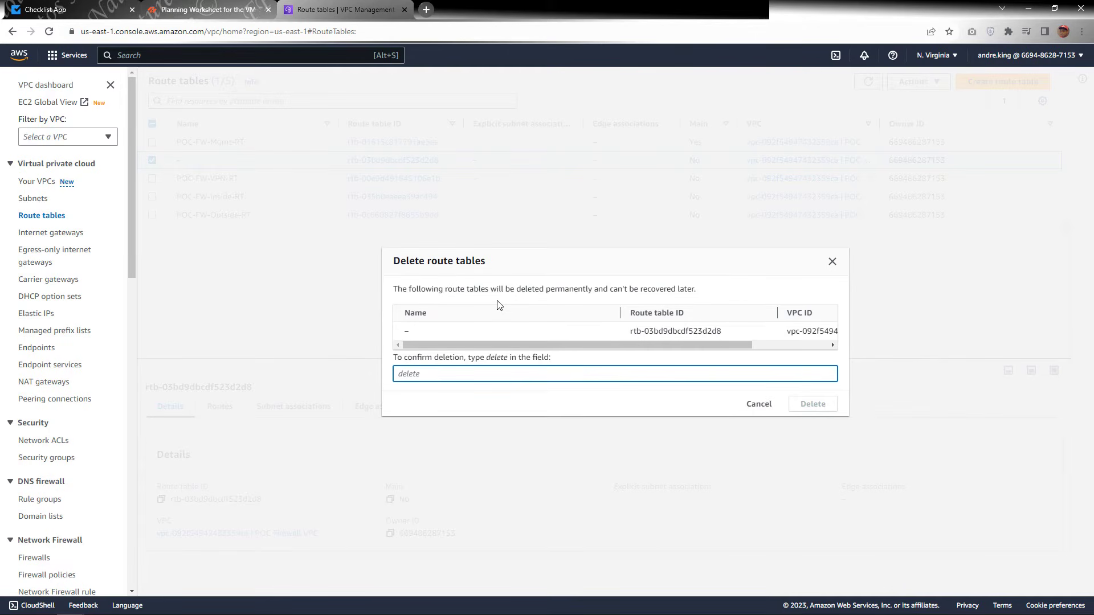
{"action": "type", "text": "delete"}
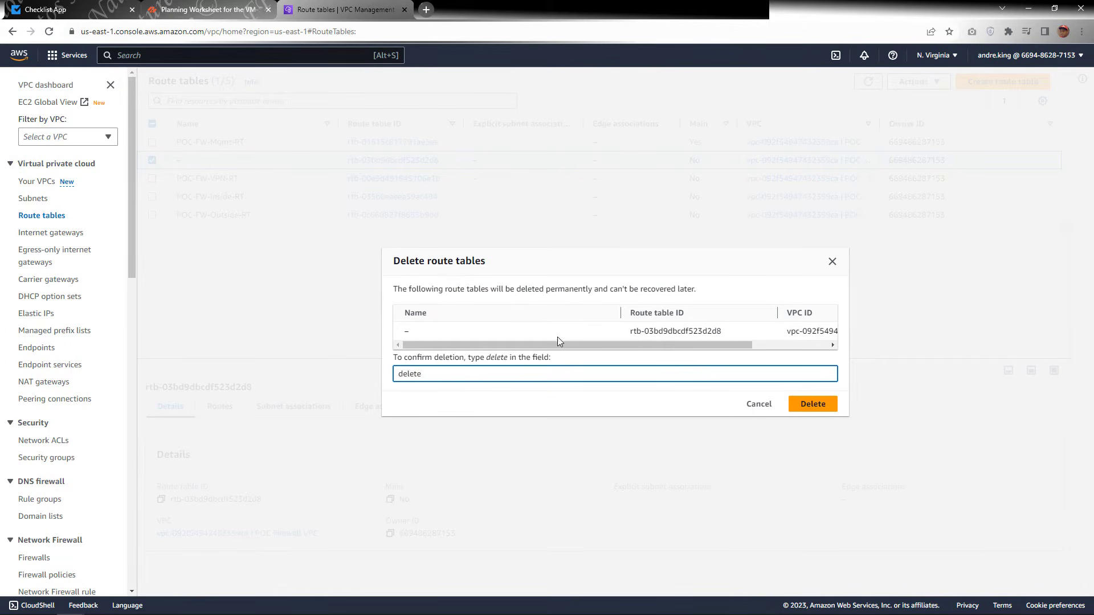
{"action": "left_click", "coordinate": [801, 405]}
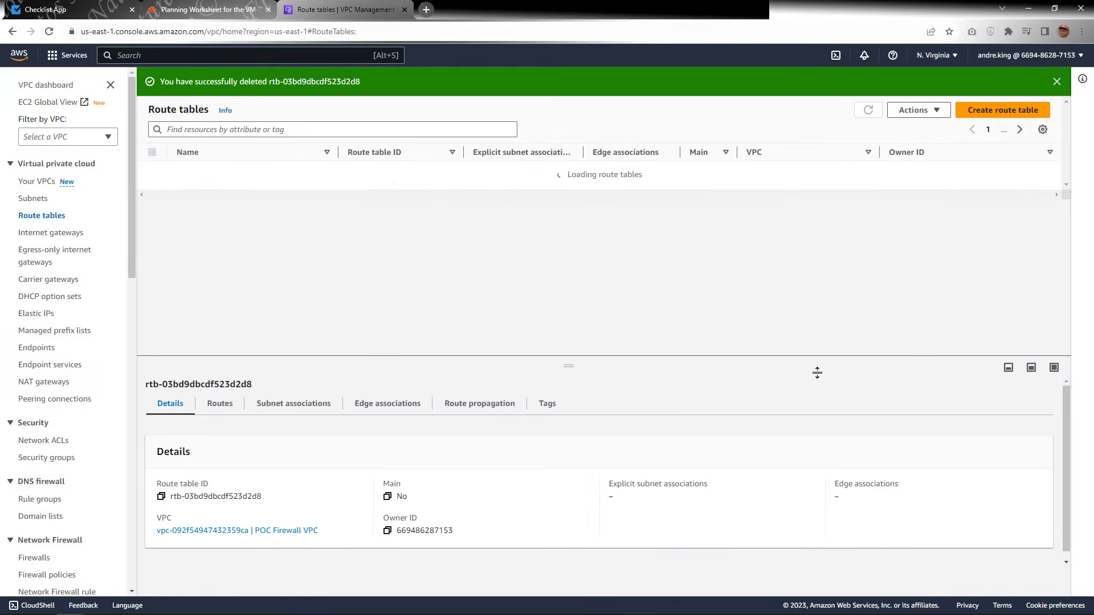
{"action": "left_click", "coordinate": [267, 157]}
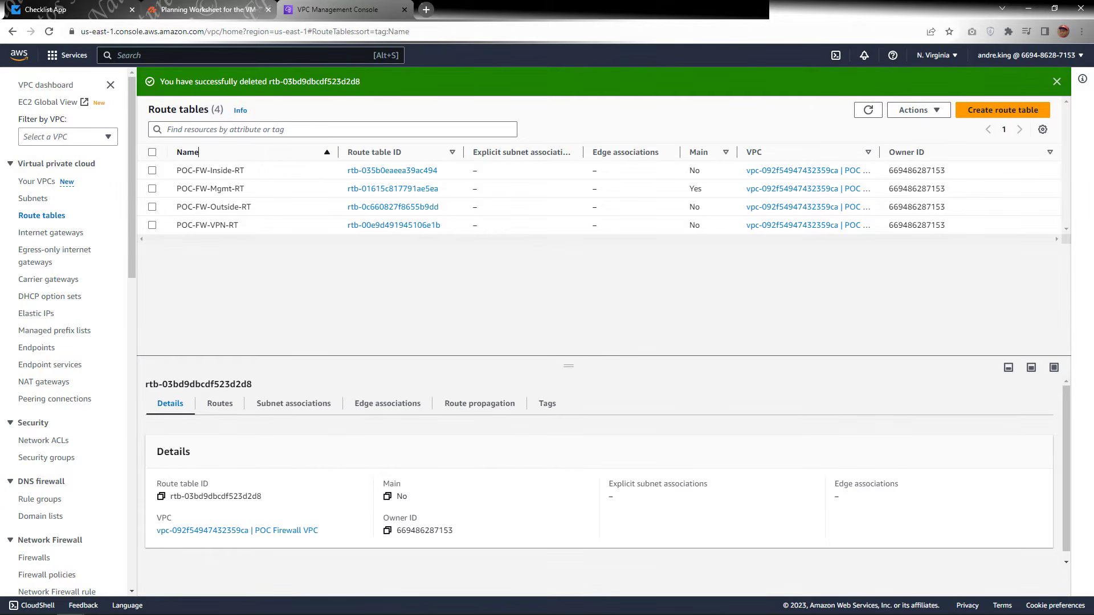
Switch to the Palo Alto POC IP Scheme workbook in Excel, check the Spare subnets' route table entries, and return to the AWS console.
{"action": "left_click_drag", "start_coordinate": [1, 35], "coordinate": [514, 128]}
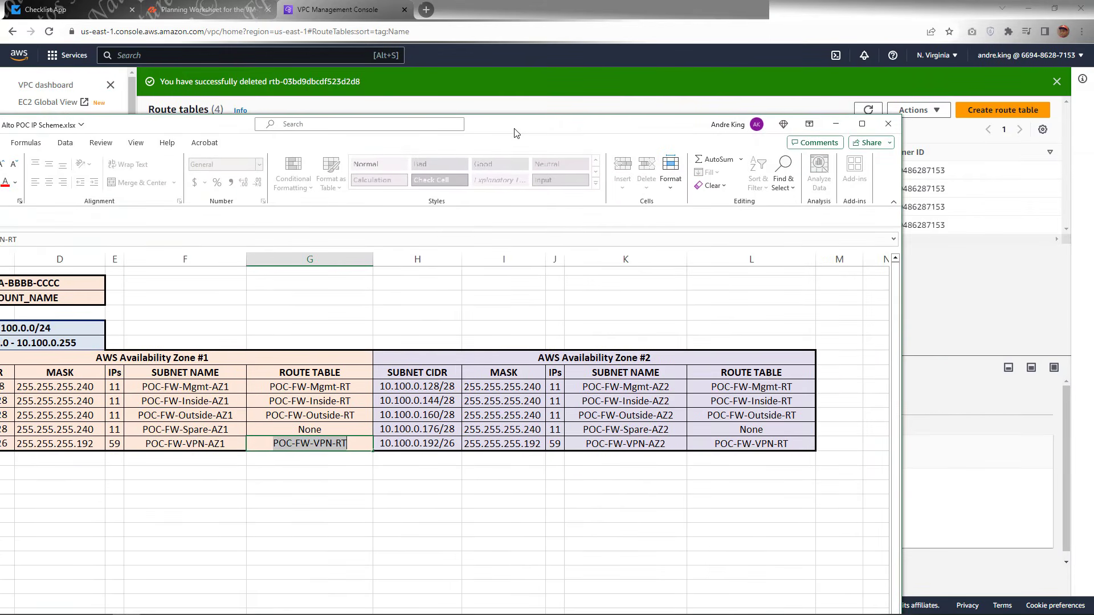
{"action": "double_click", "coordinate": [514, 126]}
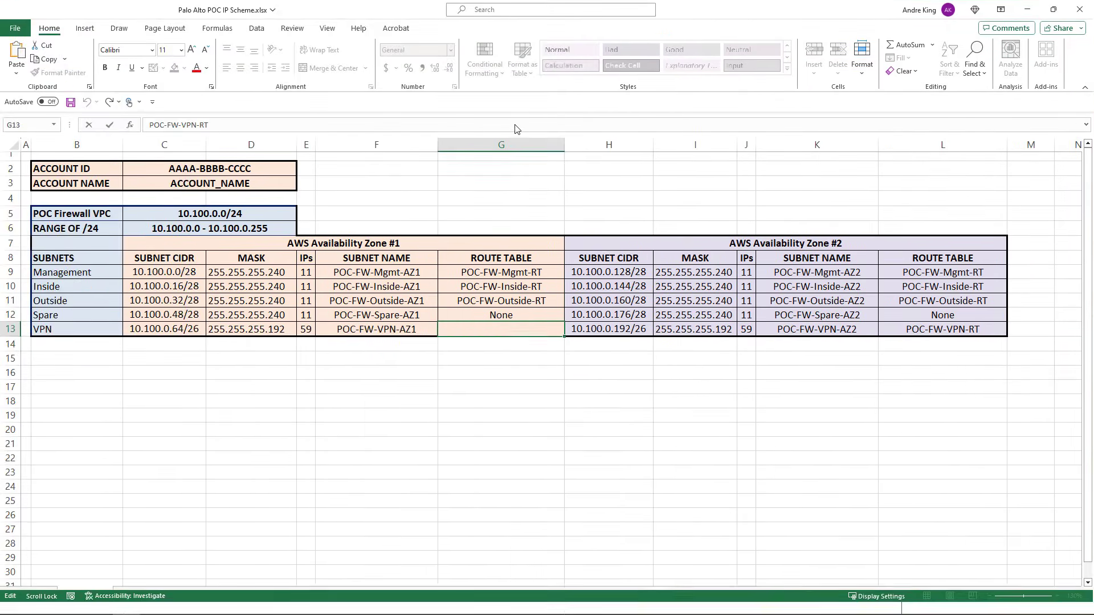
{"action": "left_click", "coordinate": [11, 315]}
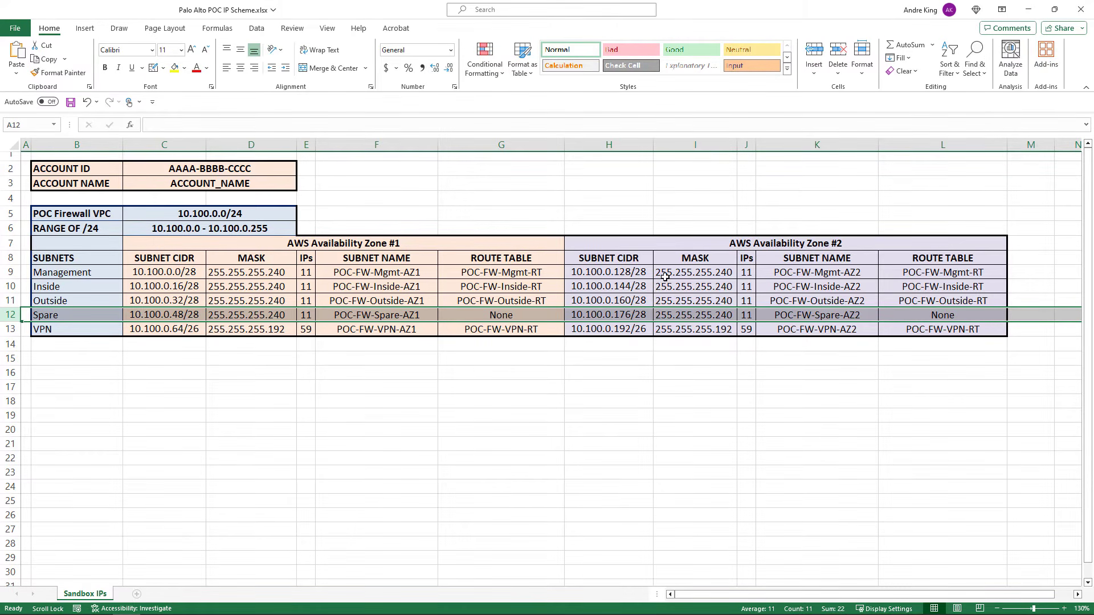
{"action": "left_click", "coordinate": [1028, 10]}
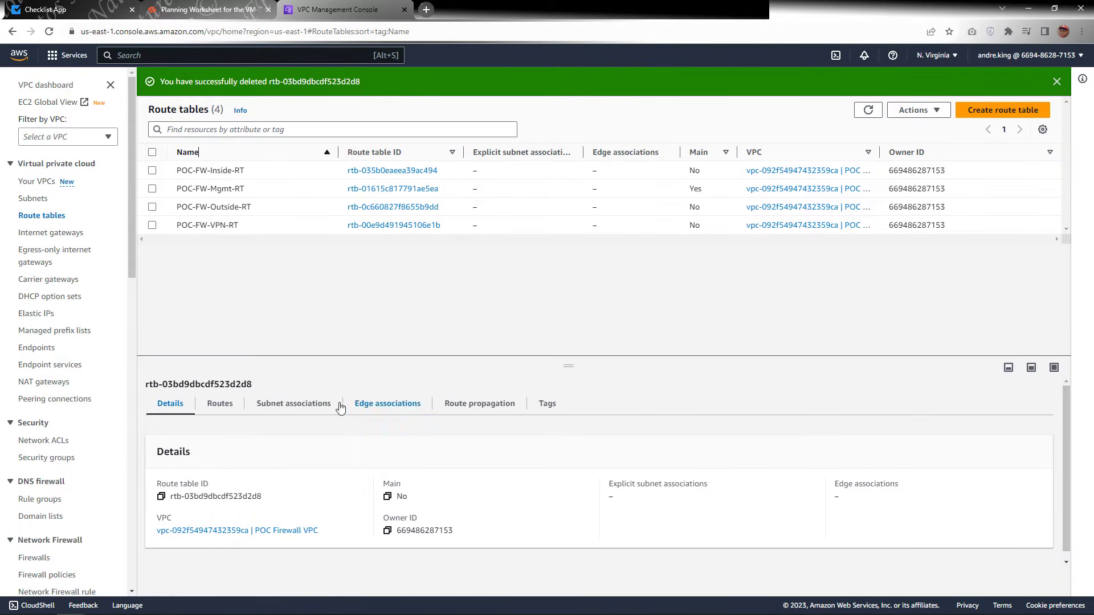
Review POC-FW-Inside-RT's subnet associations, then associate it with POC-FW-Inside-AZ1 and POC-FW-Inside-AZ2 and save.
{"action": "left_click_drag", "start_coordinate": [566, 363], "coordinate": [569, 293]}
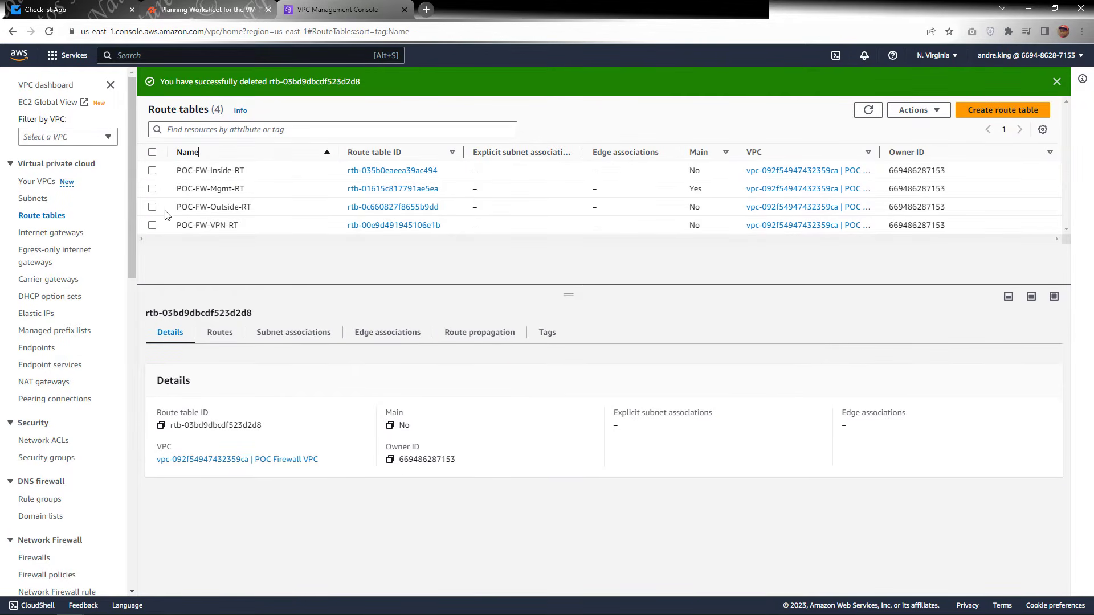
{"action": "left_click", "coordinate": [306, 175]}
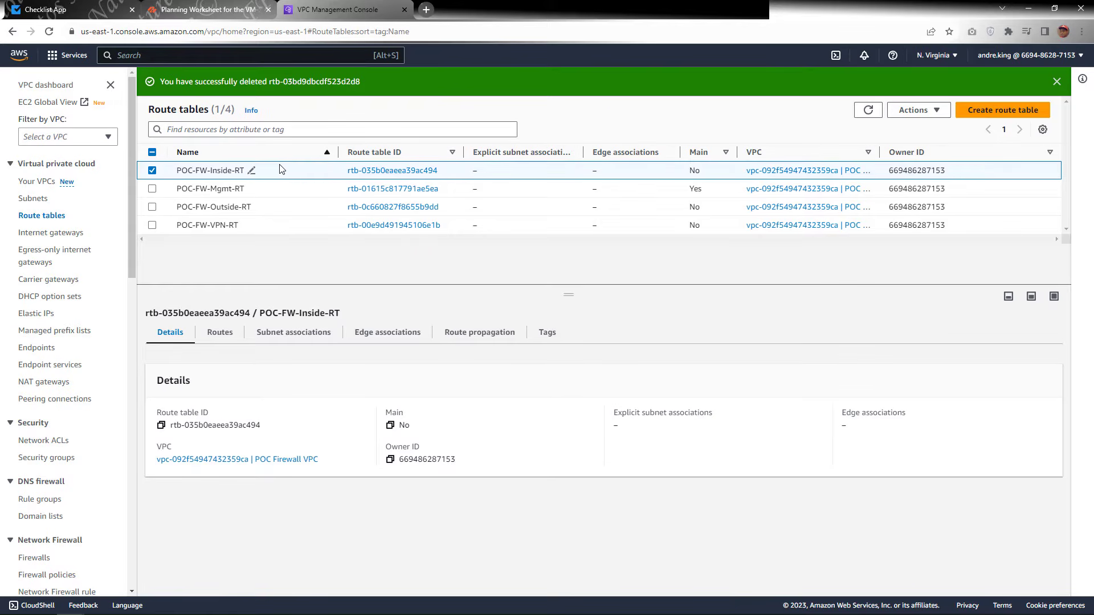
{"action": "left_click", "coordinate": [281, 336]}
{"action": "scroll", "coordinate": [660, 425], "scroll_direction": "down", "scroll_amount": 4}
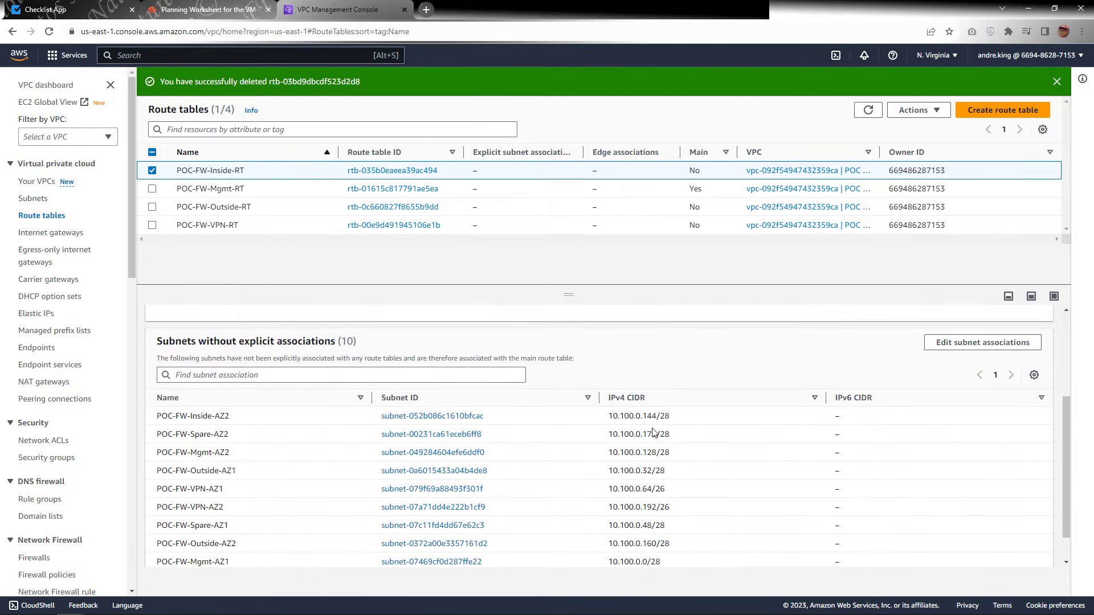
{"action": "scroll", "coordinate": [654, 433], "scroll_direction": "down", "scroll_amount": 1}
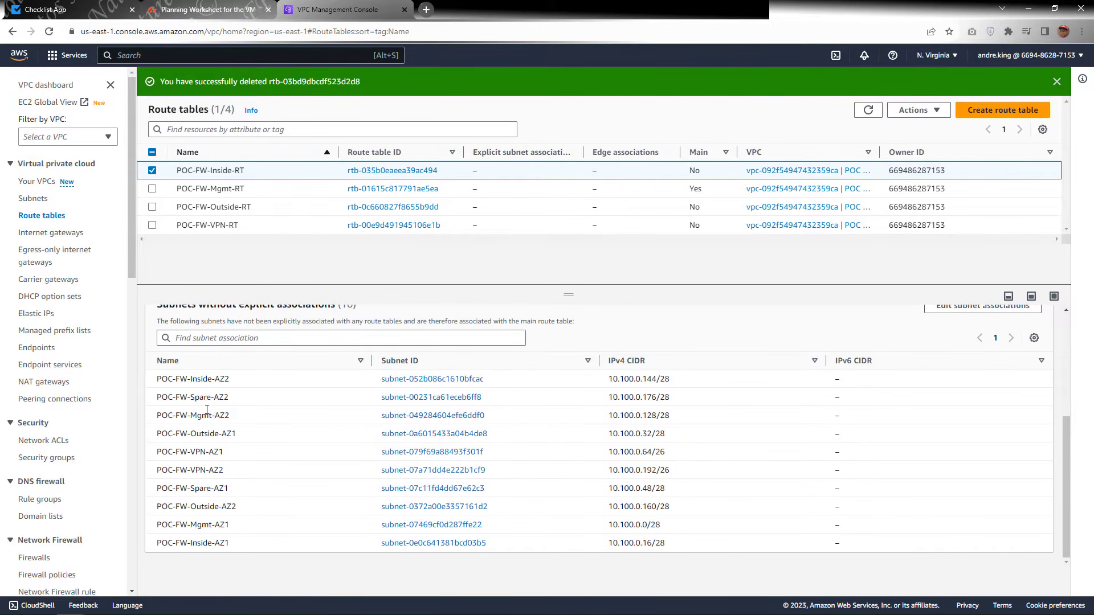
{"action": "scroll", "coordinate": [317, 481], "scroll_direction": "up", "scroll_amount": 2}
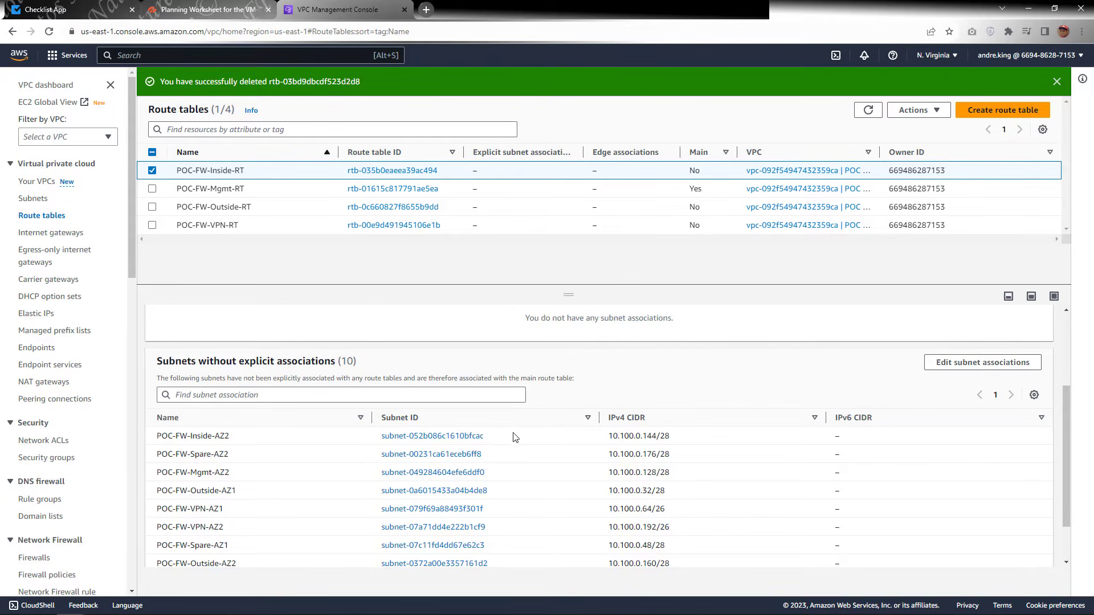
{"action": "scroll", "coordinate": [627, 484], "scroll_direction": "up", "scroll_amount": 5}
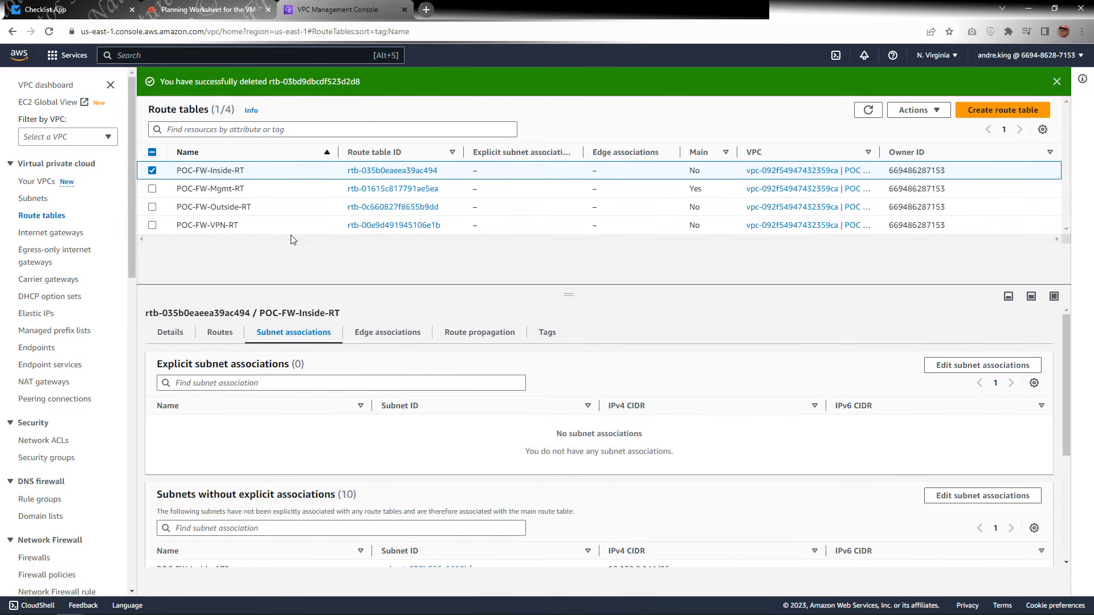
{"action": "left_click", "coordinate": [957, 374]}
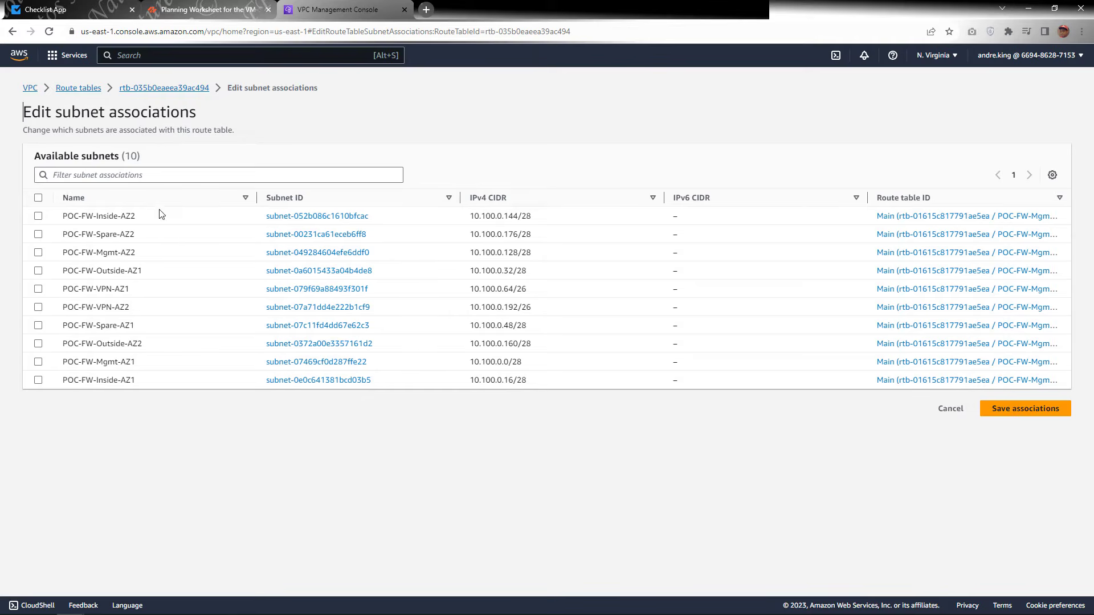
{"action": "left_click", "coordinate": [161, 200]}
{"action": "left_click", "coordinate": [170, 220]}
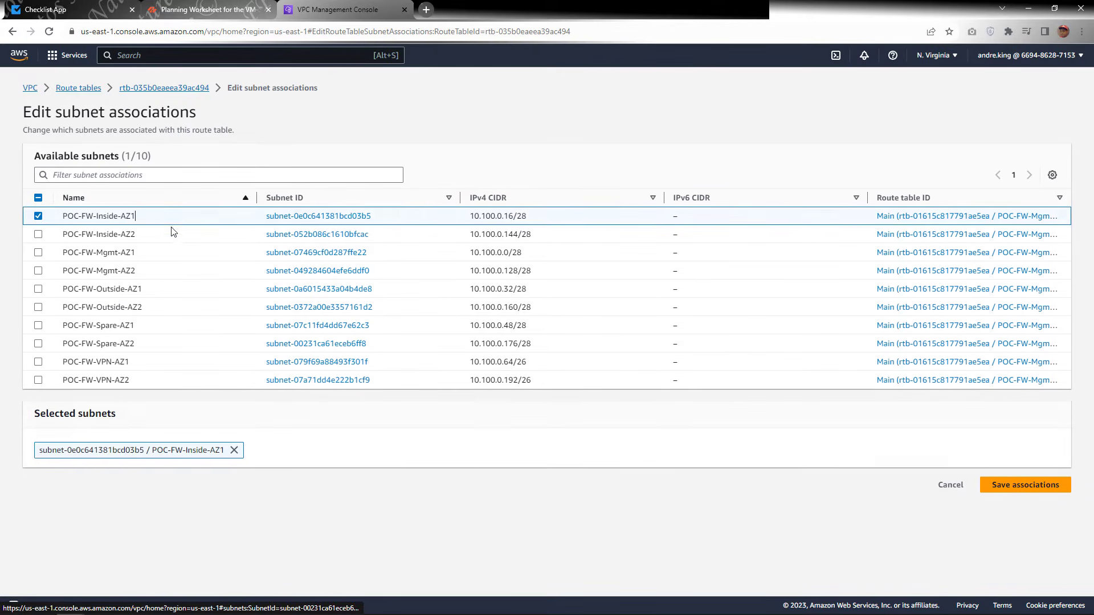
{"action": "left_click", "coordinate": [175, 238]}
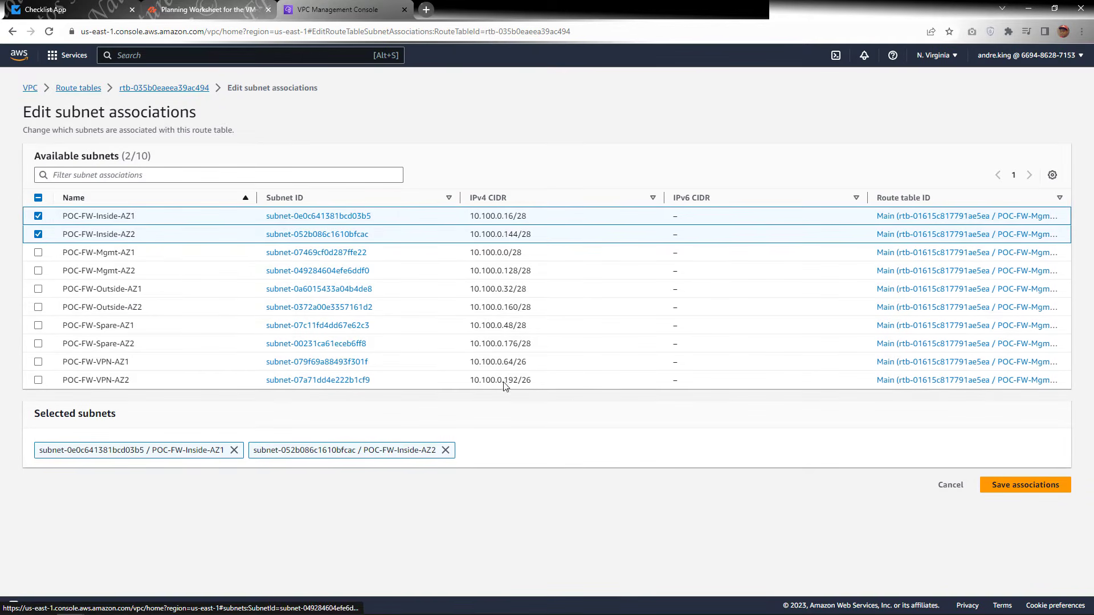
{"action": "left_click", "coordinate": [987, 485]}
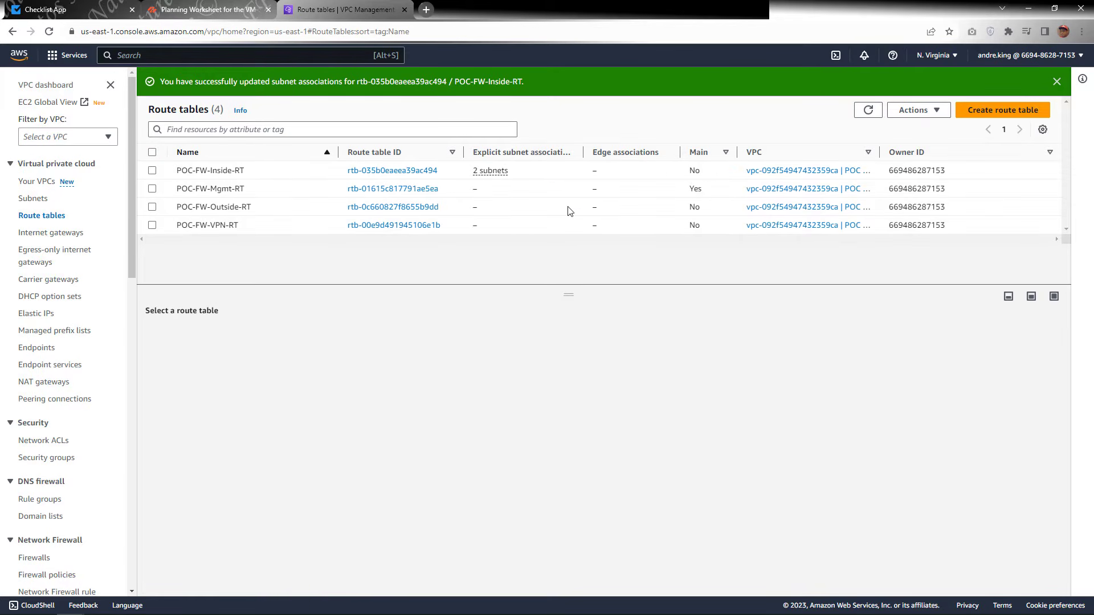
Associate POC-FW-Mgmt-RT with the POC-FW-Mgmt-AZ1 and POC-FW-Mgmt-AZ2 subnets and save the associations.
{"action": "left_click", "coordinate": [291, 194]}
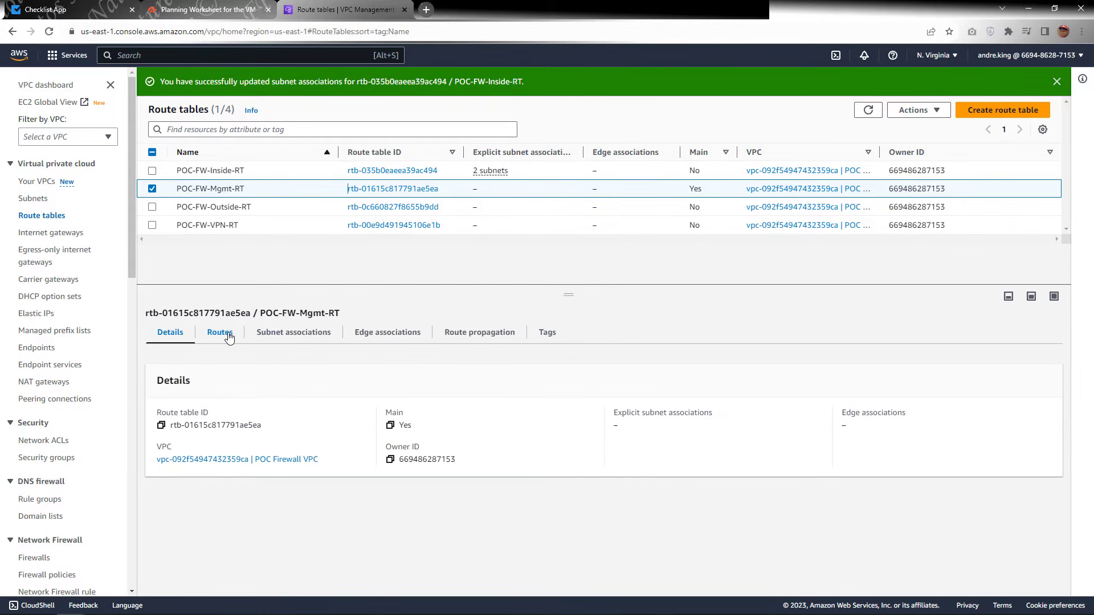
{"action": "left_click", "coordinate": [297, 338]}
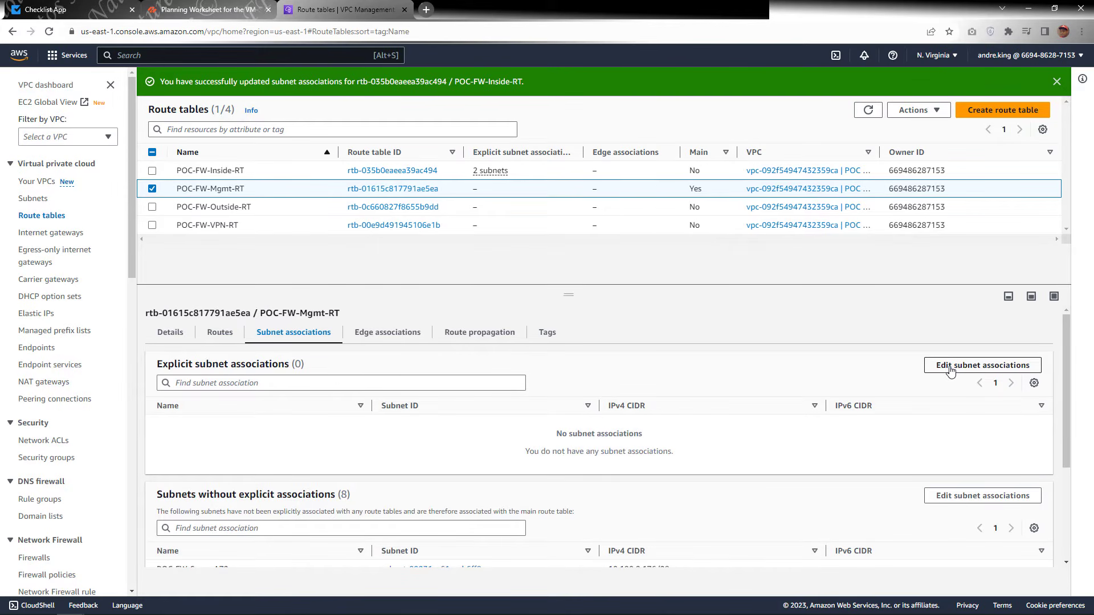
{"action": "scroll", "coordinate": [798, 419], "scroll_direction": "down", "scroll_amount": 3}
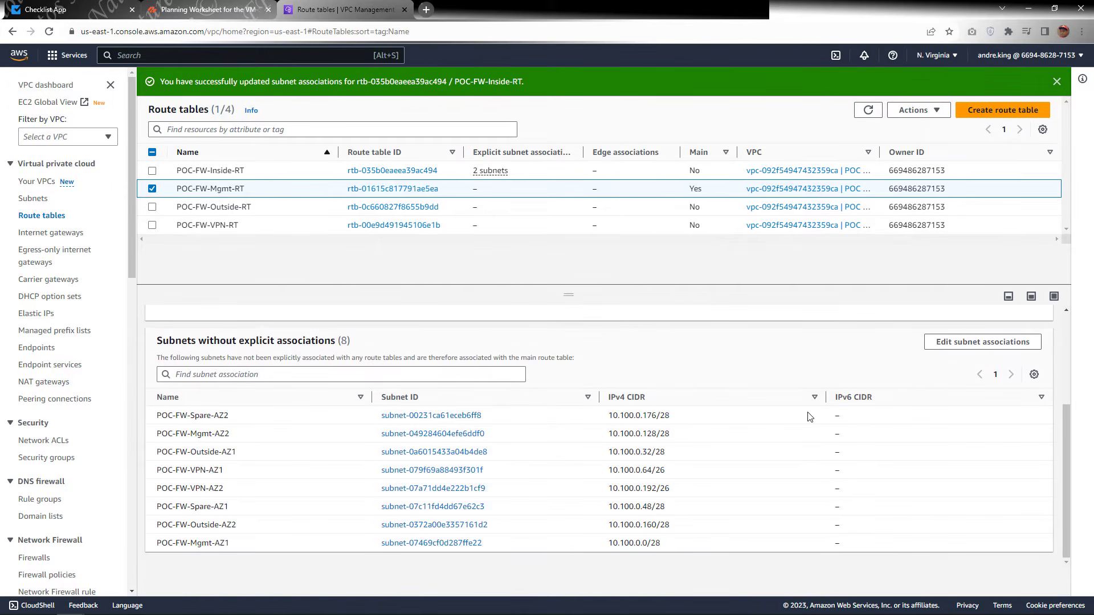
{"action": "scroll", "coordinate": [392, 358], "scroll_direction": "up", "scroll_amount": 3}
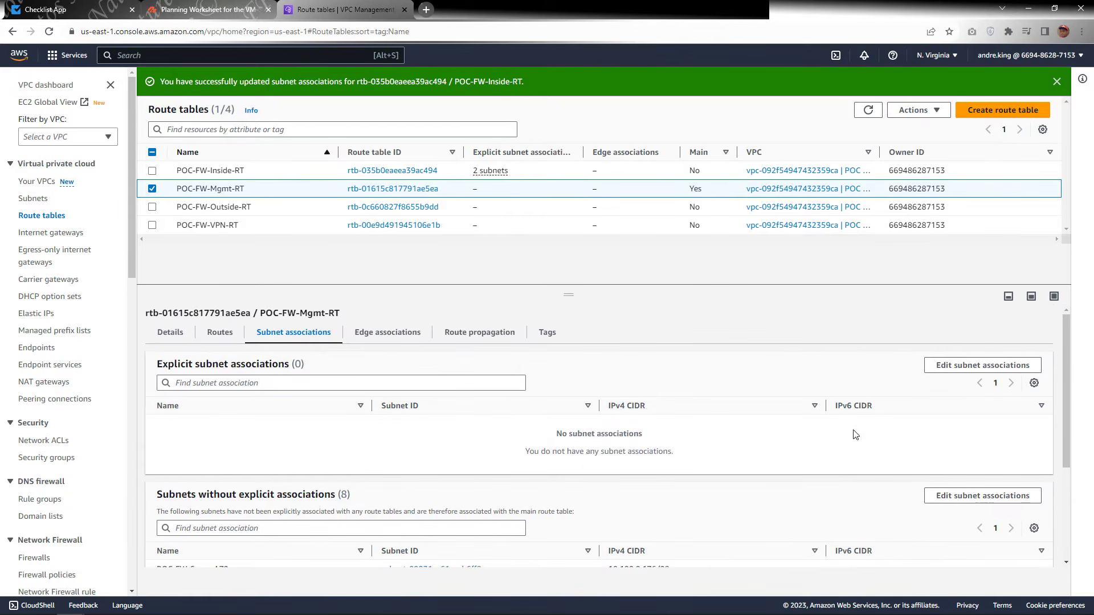
{"action": "left_click", "coordinate": [970, 371]}
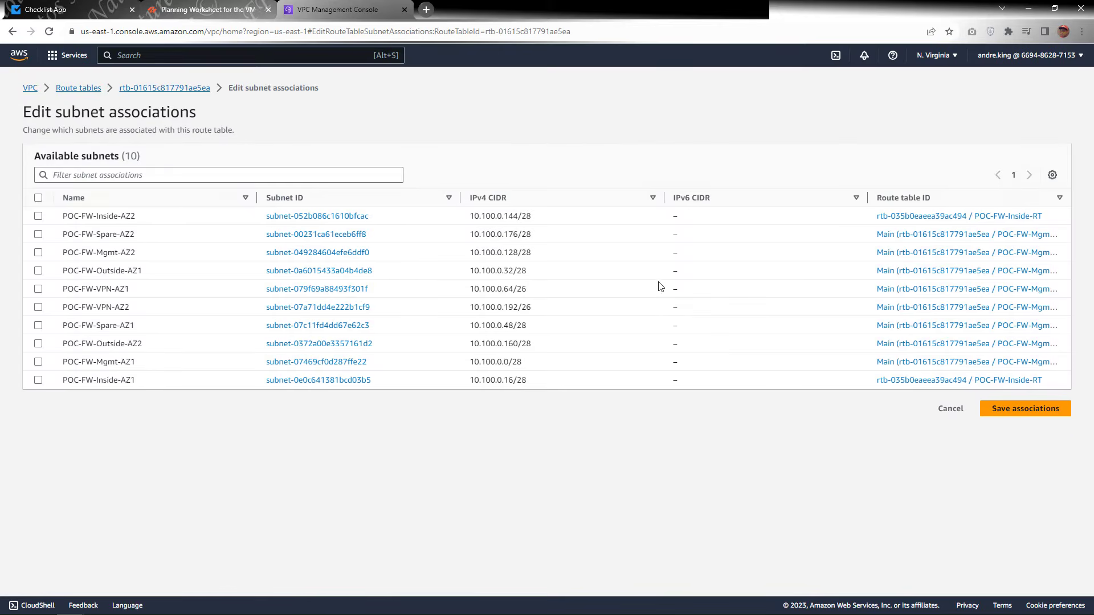
{"action": "left_click", "coordinate": [178, 199]}
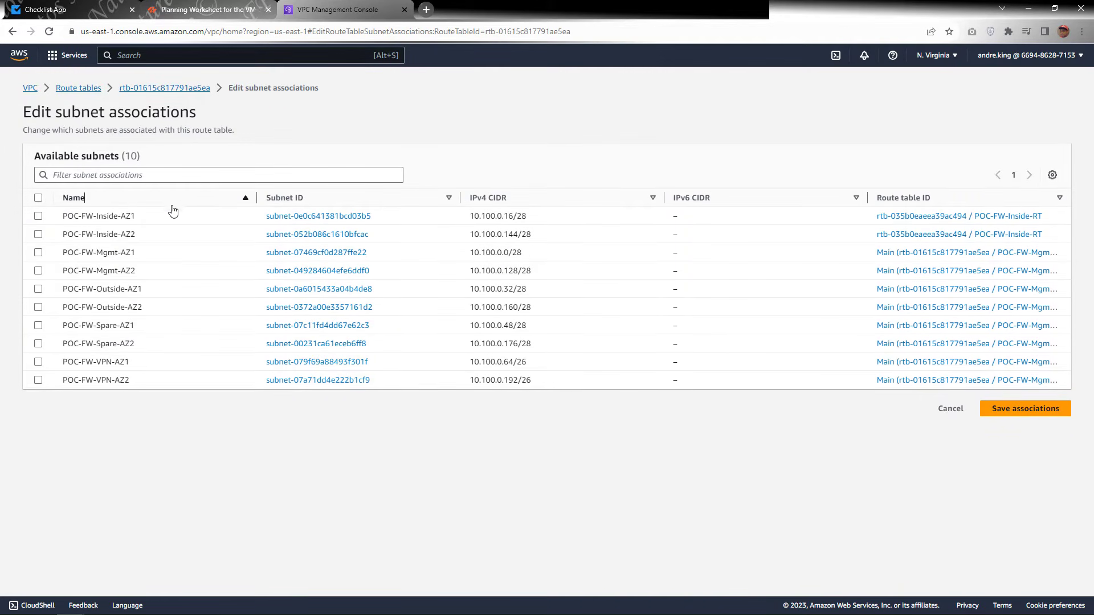
{"action": "left_click", "coordinate": [169, 256]}
{"action": "left_click", "coordinate": [165, 275]}
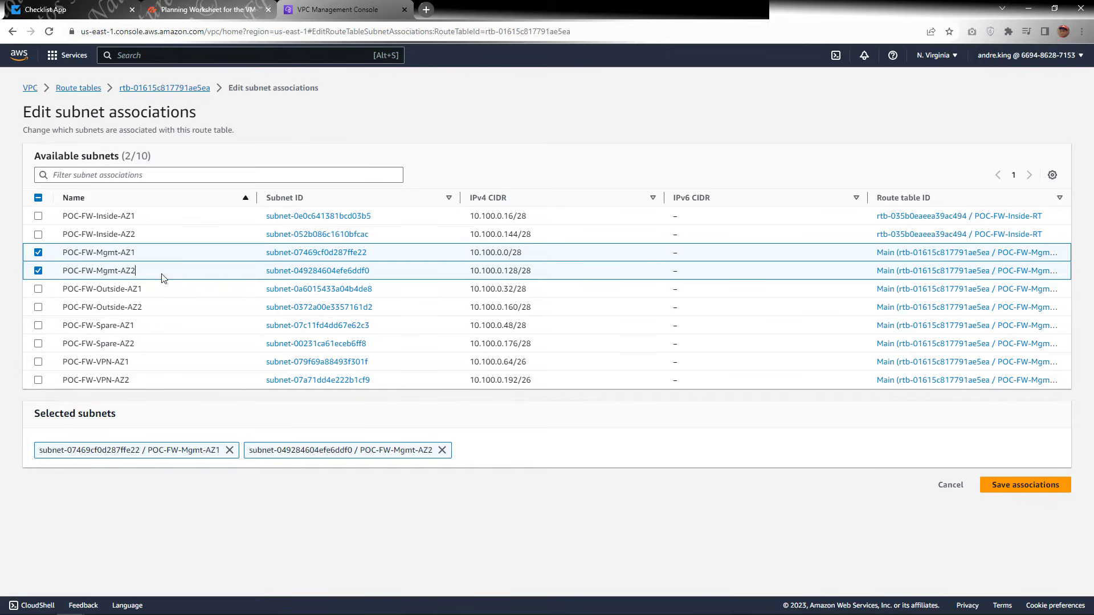
{"action": "left_click", "coordinate": [1001, 483]}
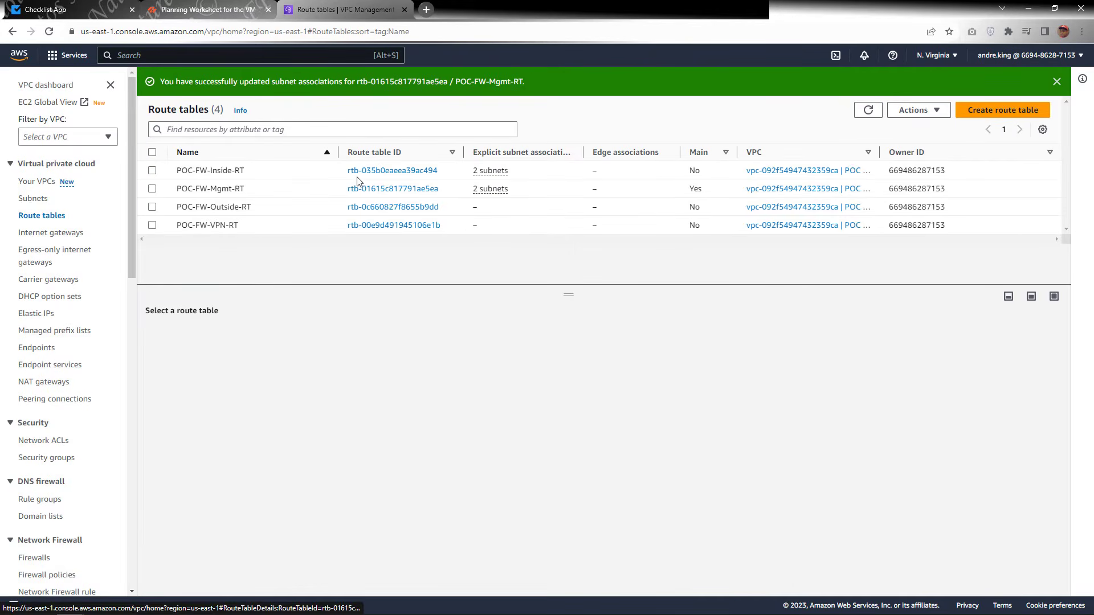
Associate POC-FW-Outside-RT with the POC-FW-Outside-AZ1 and POC-FW-Outside-AZ2 subnets and save the associations.
{"action": "left_click", "coordinate": [258, 207]}
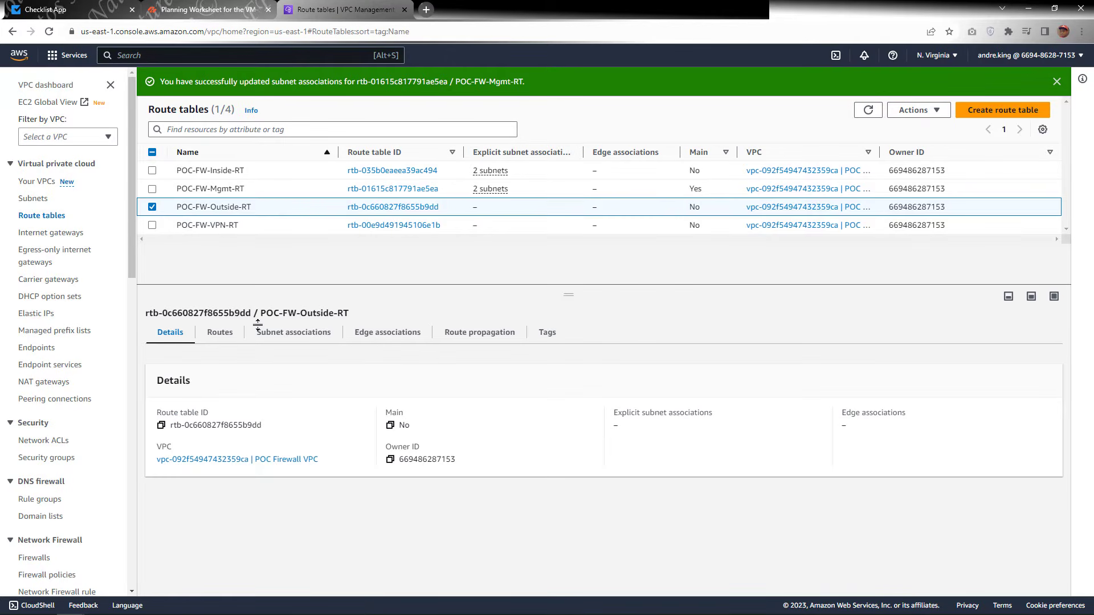
{"action": "left_click", "coordinate": [306, 336]}
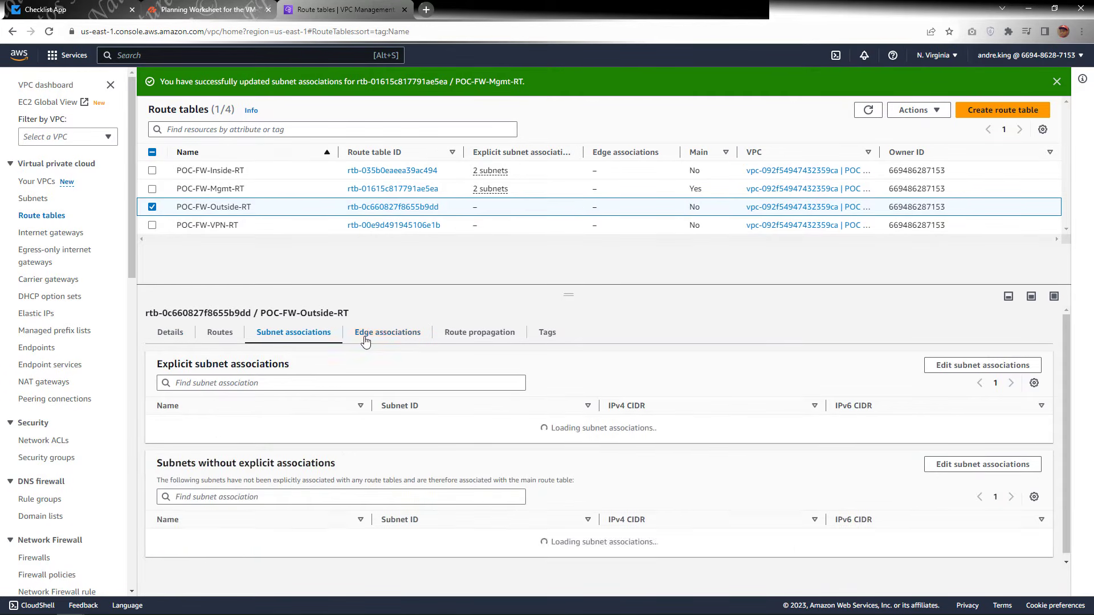
{"action": "left_click", "coordinate": [971, 368]}
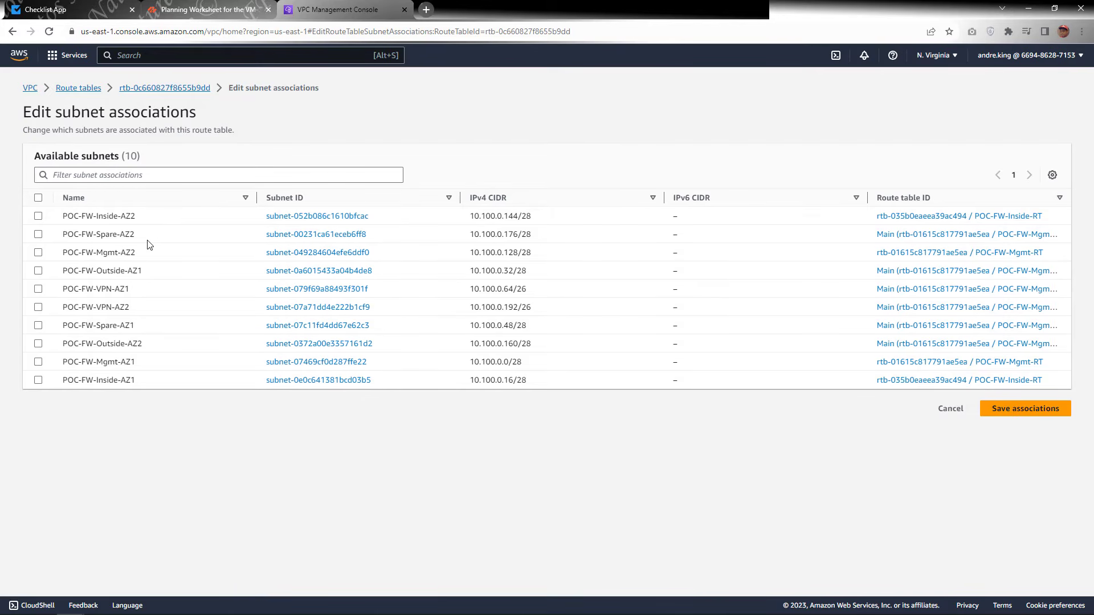
{"action": "left_click", "coordinate": [184, 198]}
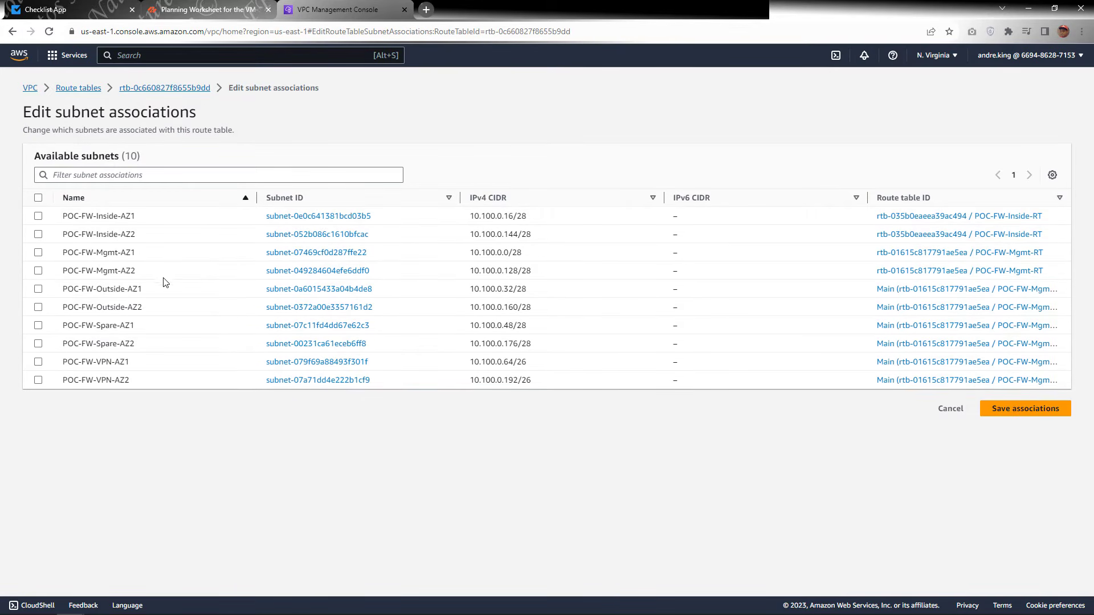
{"action": "left_click", "coordinate": [188, 294]}
{"action": "left_click", "coordinate": [187, 308]}
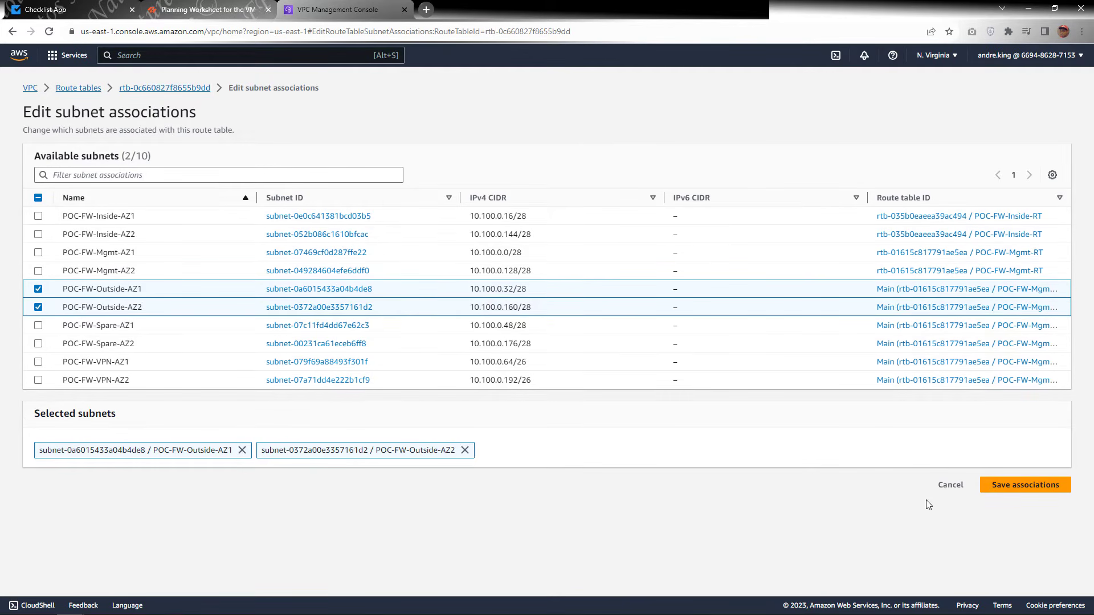
{"action": "left_click", "coordinate": [1019, 490]}
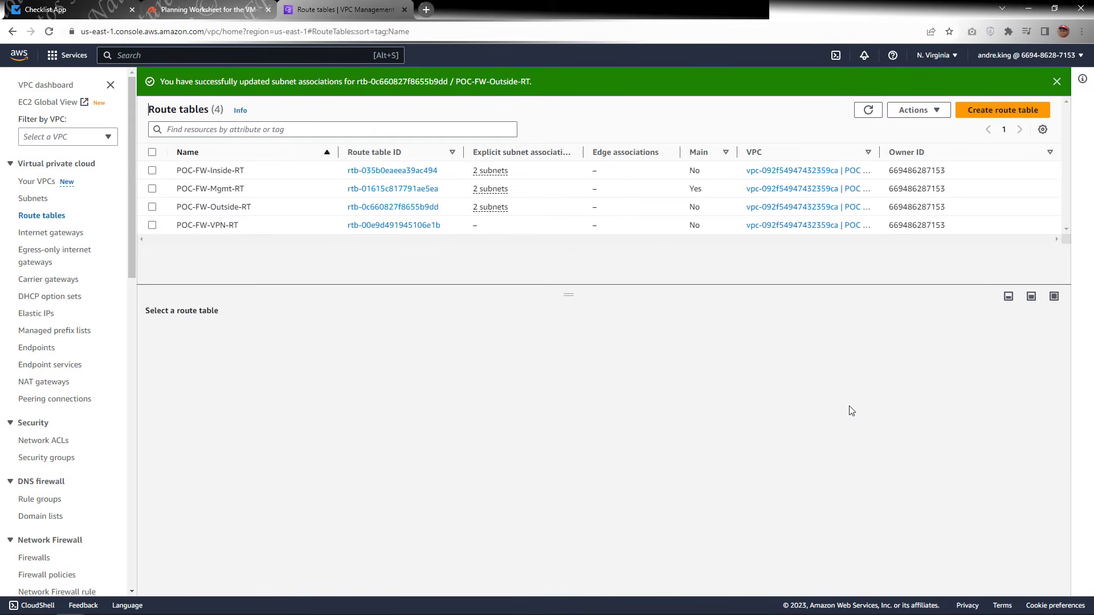
Associate POC-FW-VPN-RT with the POC-FW-VPN-AZ1 and POC-FW-VPN-AZ2 subnets and save the associations.
{"action": "left_click", "coordinate": [312, 229]}
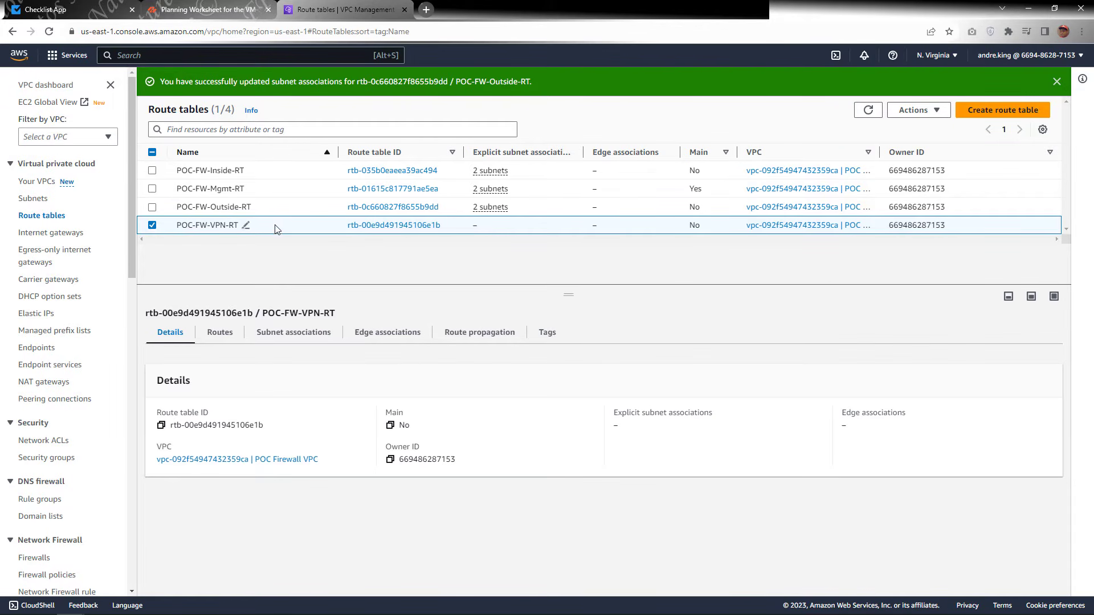
{"action": "left_click", "coordinate": [286, 331]}
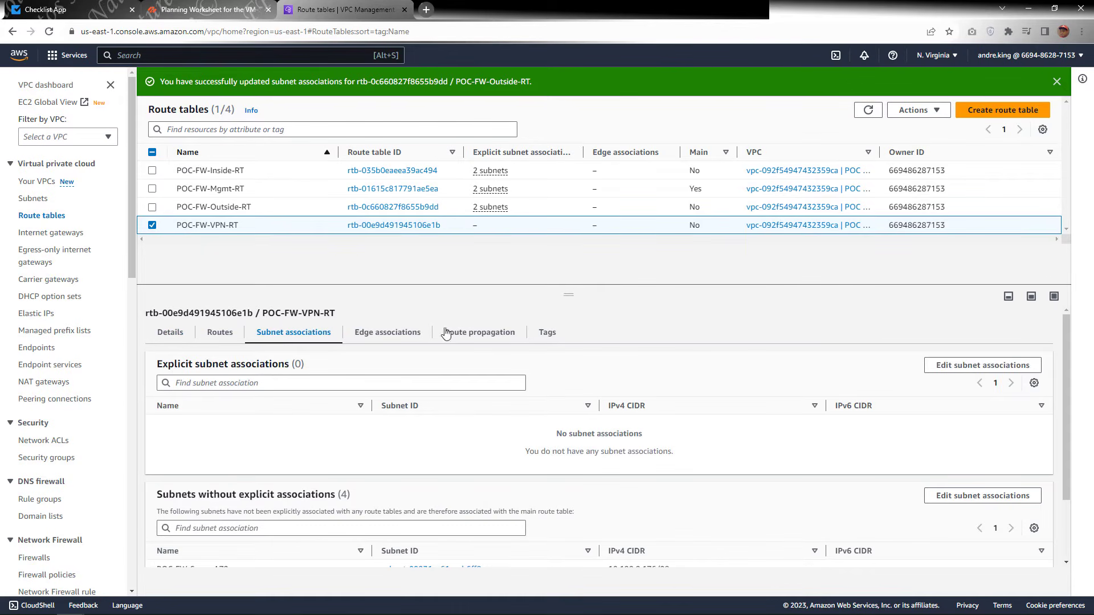
{"action": "left_click", "coordinate": [946, 368]}
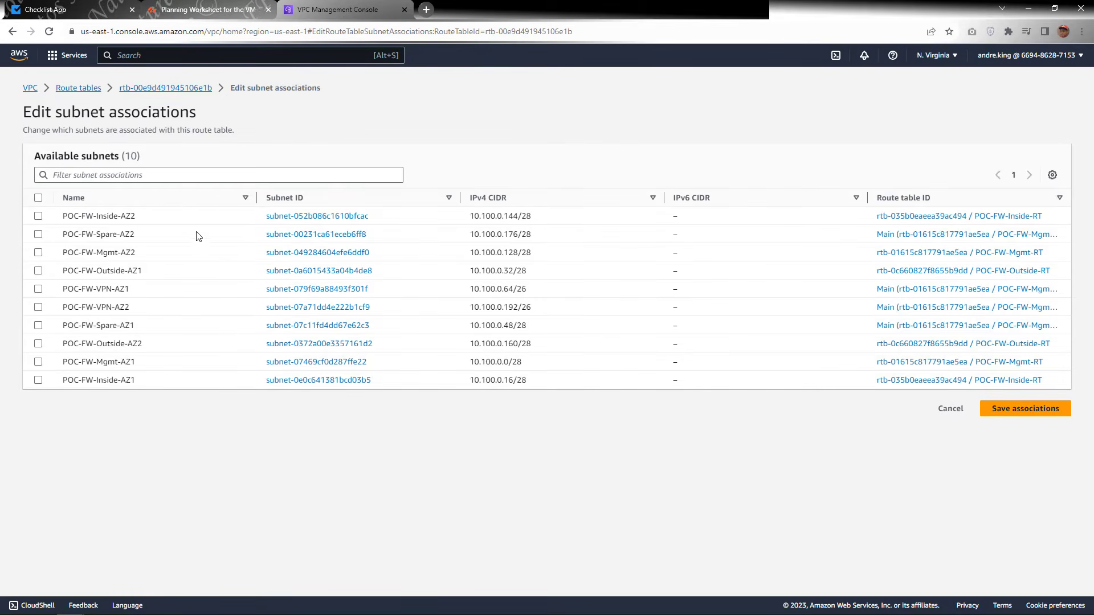
{"action": "left_click", "coordinate": [199, 202]}
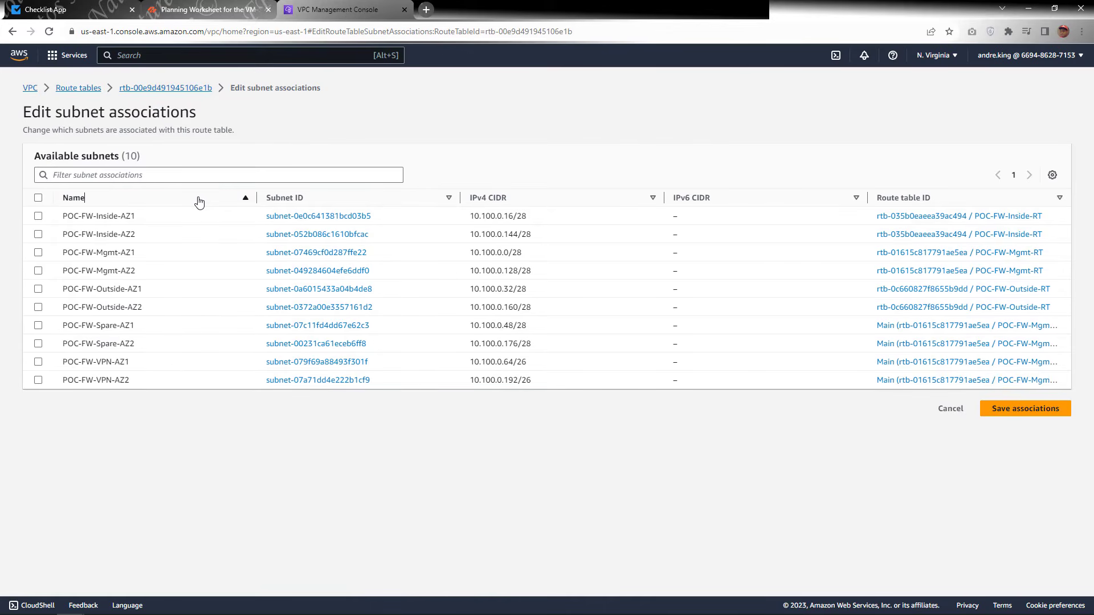
{"action": "left_click", "coordinate": [193, 363]}
{"action": "left_click", "coordinate": [189, 381]}
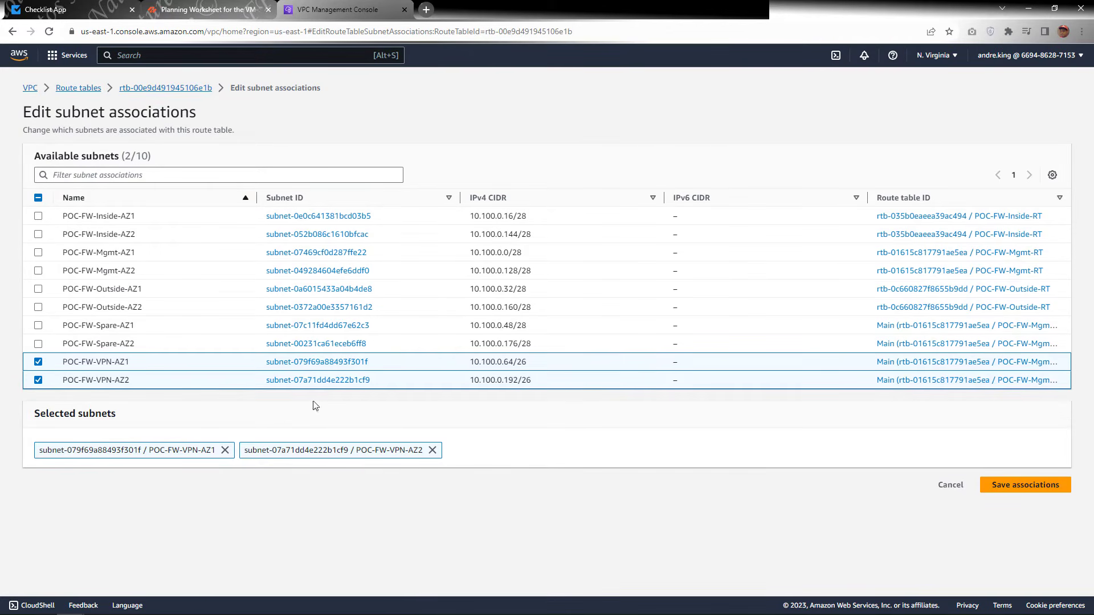
{"action": "left_click", "coordinate": [1005, 489]}
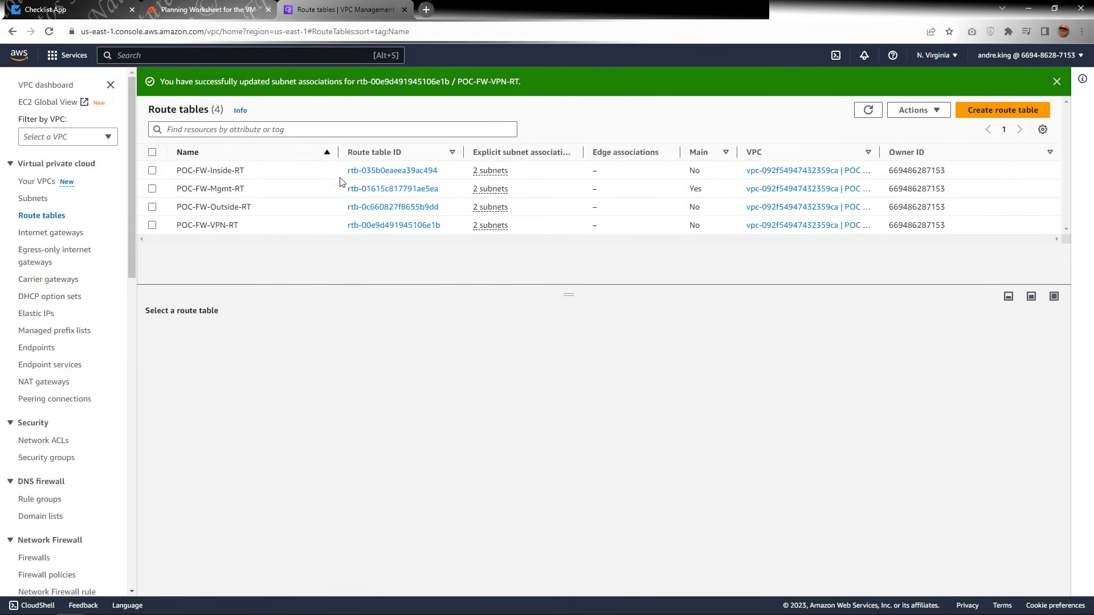
Review POC-FW-Inside-RT's explicit subnet associations and the subnets without explicit associations.
{"action": "left_click", "coordinate": [318, 175]}
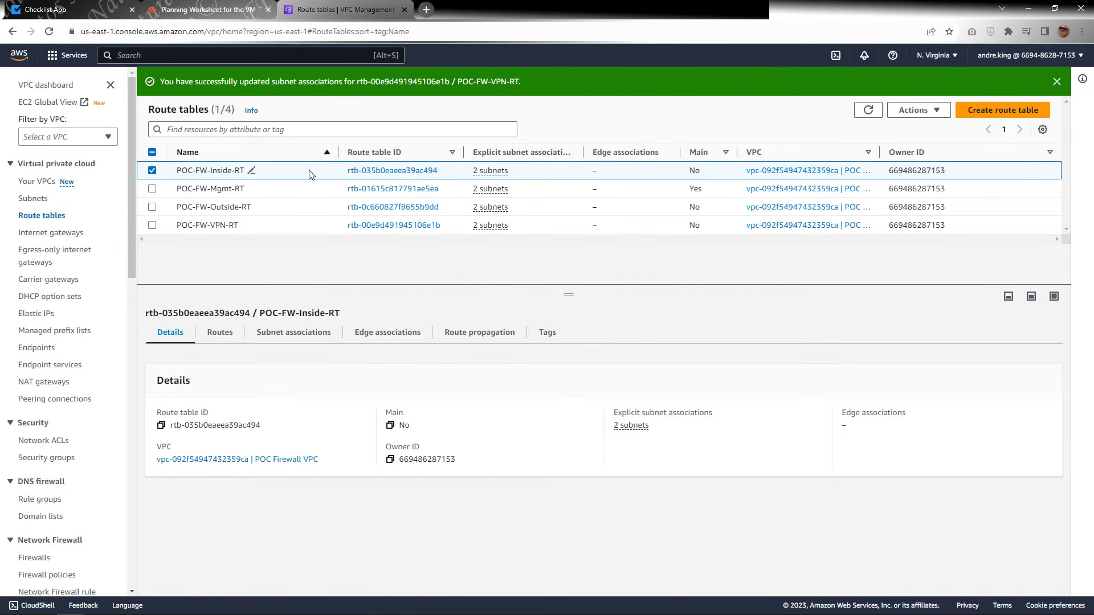
{"action": "left_click", "coordinate": [289, 334]}
{"action": "scroll", "coordinate": [543, 420], "scroll_direction": "down", "scroll_amount": 1}
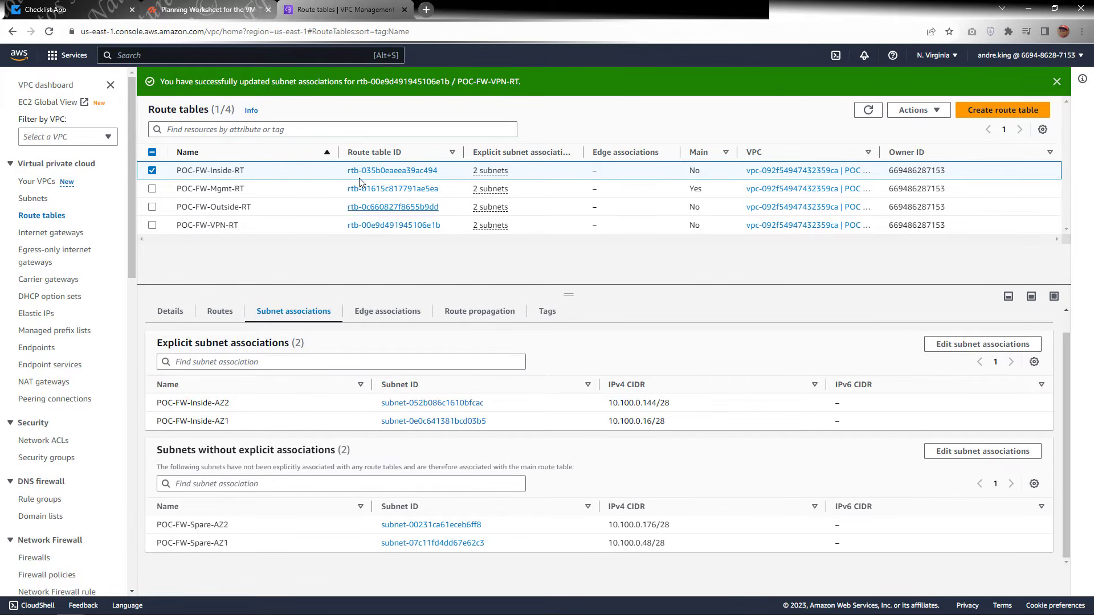
Switch to the Checklist App and mark Create Subnets, Create Route Tables and Assign Subnets to Route Tables as done.
{"action": "left_click", "coordinate": [91, 11]}
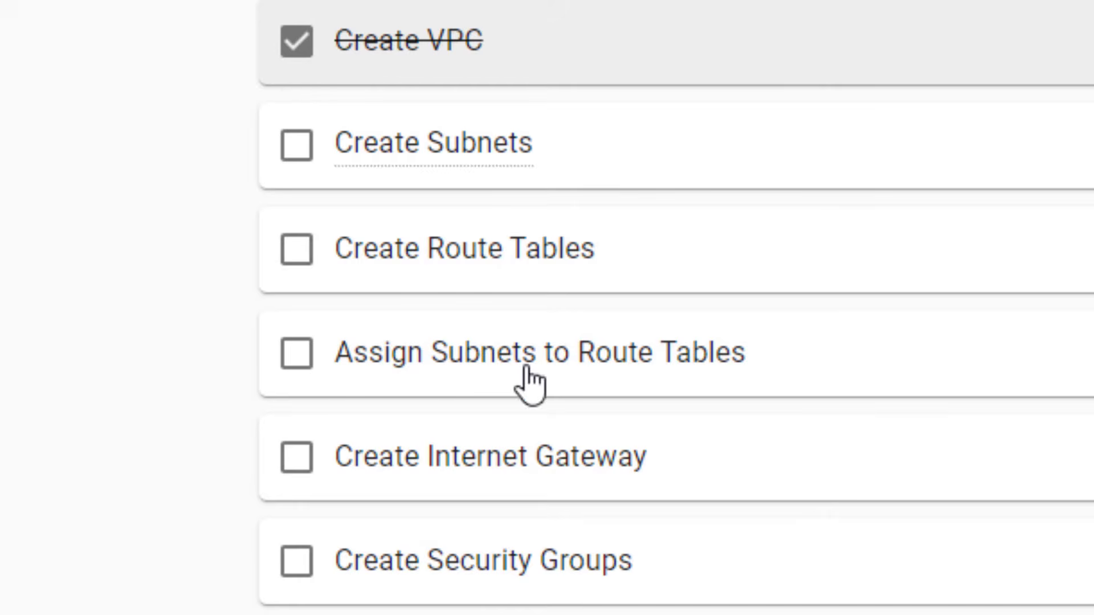
{"action": "left_click", "coordinate": [301, 168]}
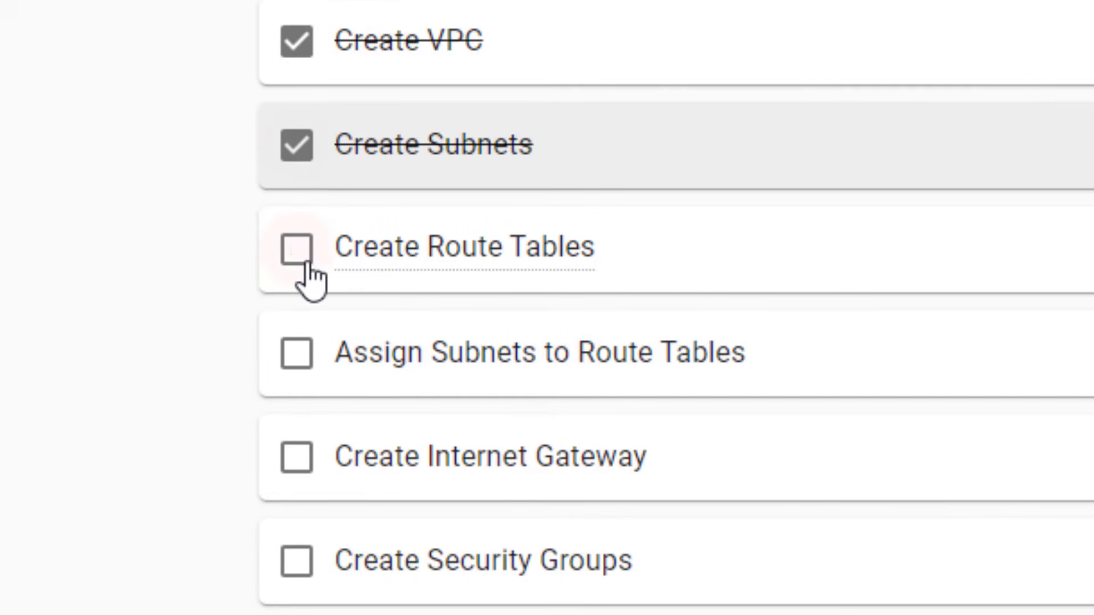
{"action": "left_click", "coordinate": [297, 259]}
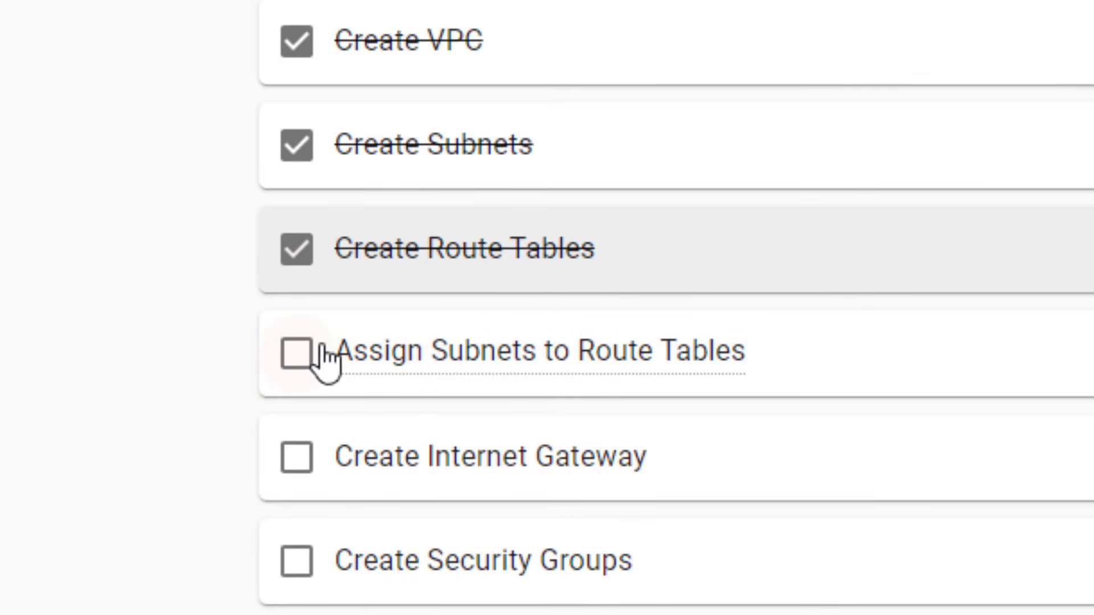
{"action": "left_click", "coordinate": [293, 353]}
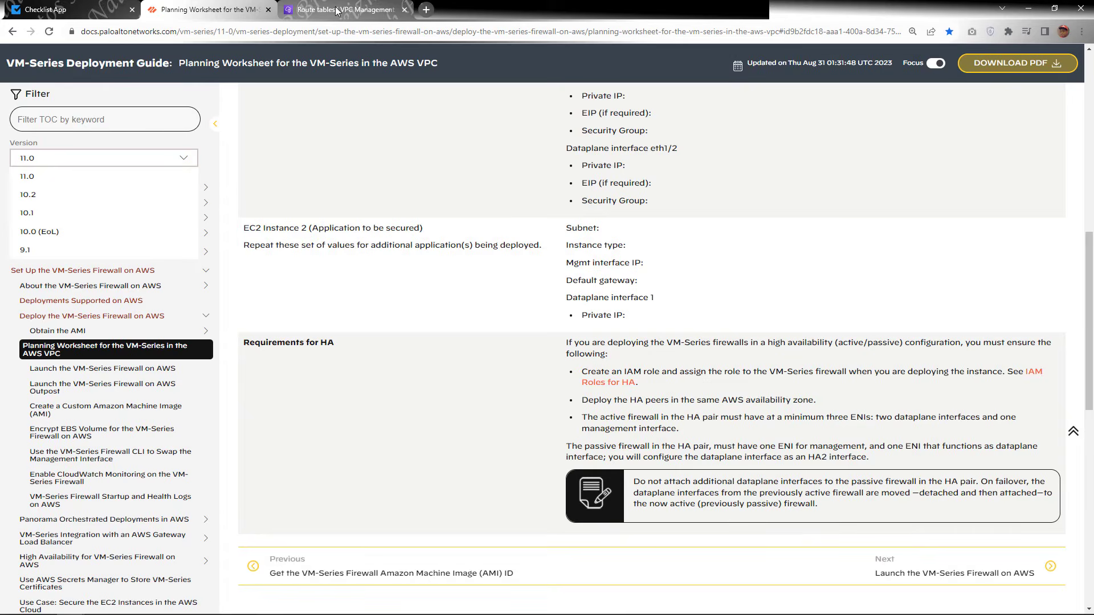
Return to the AWS VPC console and start creating a new internet gateway.
{"action": "key", "text": "ctrl+Tab"}
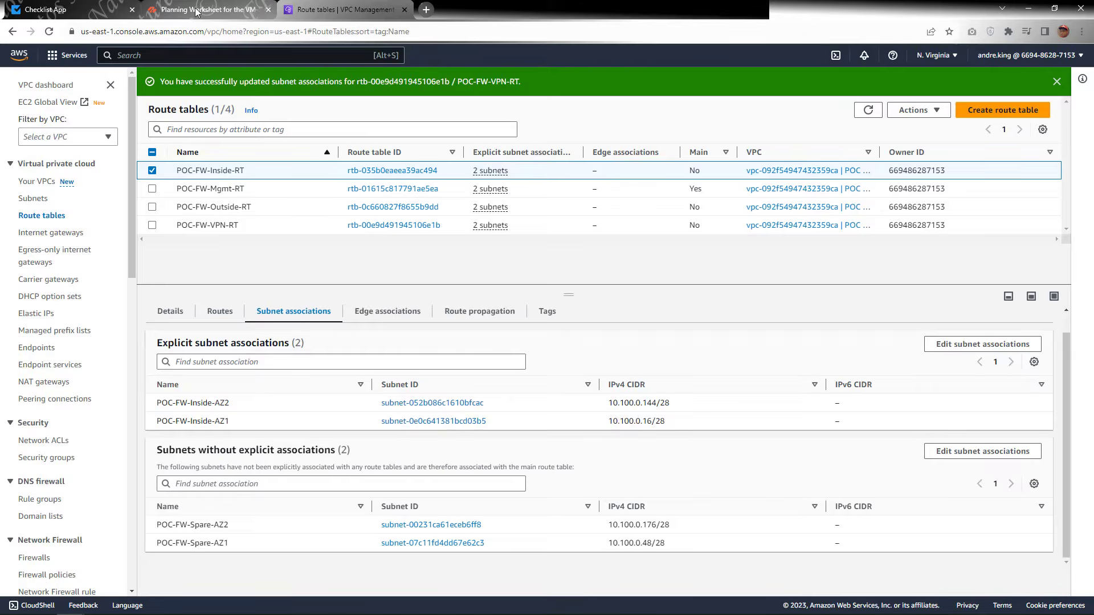
{"action": "scroll", "coordinate": [64, 282], "scroll_direction": "down", "scroll_amount": 5}
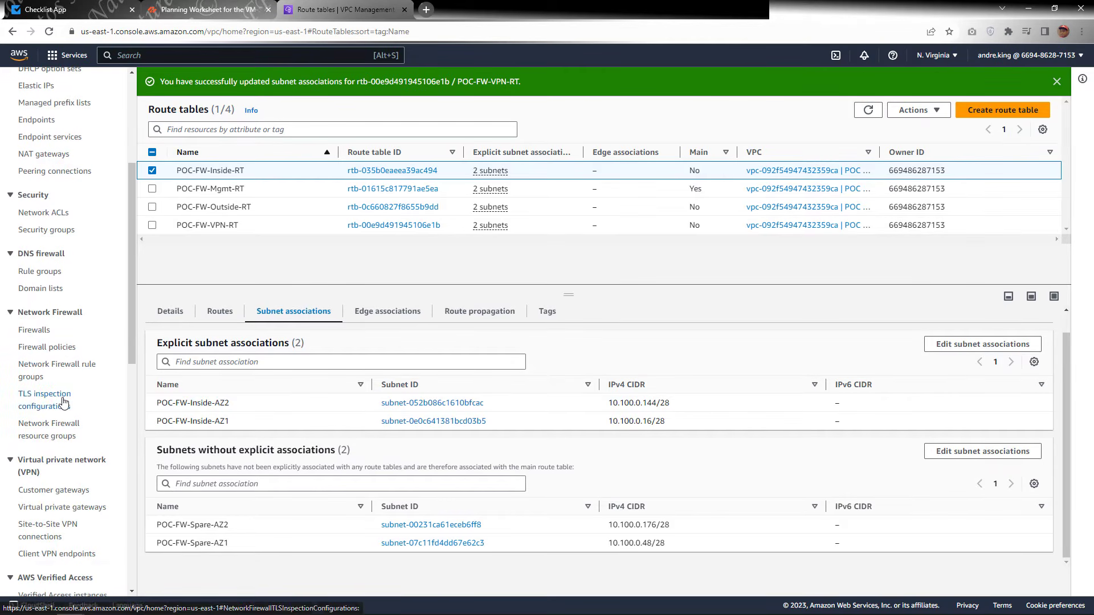
{"action": "scroll", "coordinate": [63, 418], "scroll_direction": "down", "scroll_amount": 5}
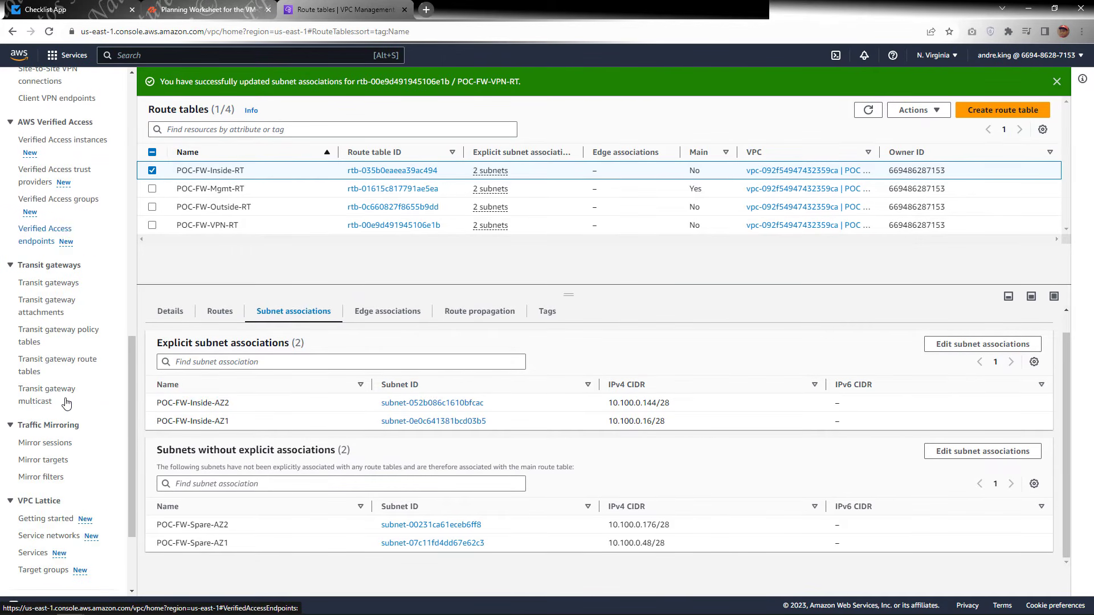
{"action": "scroll", "coordinate": [74, 386], "scroll_direction": "up", "scroll_amount": 10}
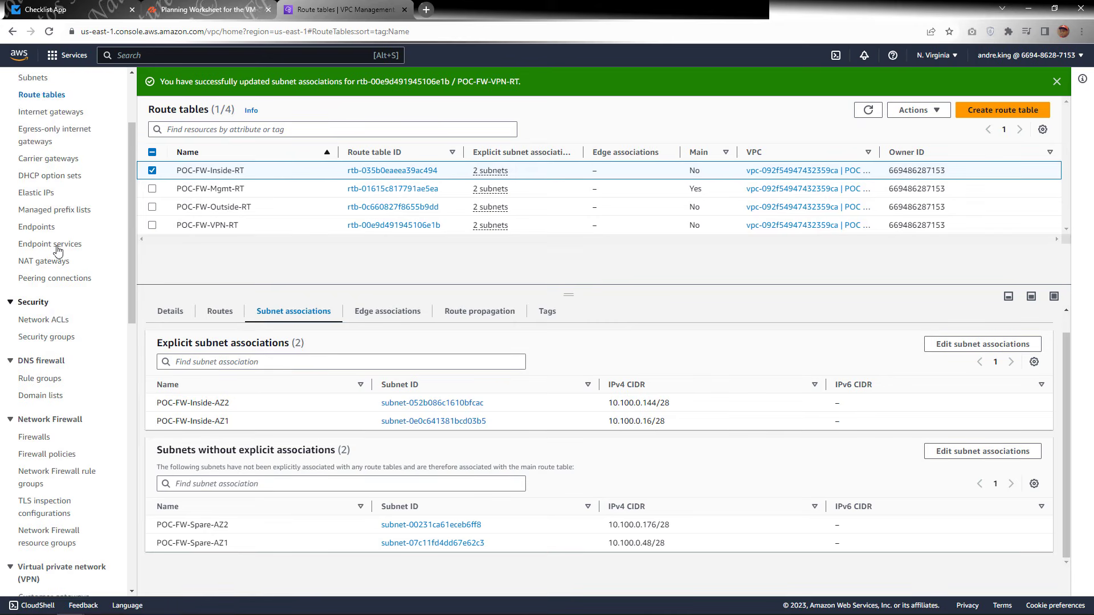
{"action": "left_click", "coordinate": [57, 235]}
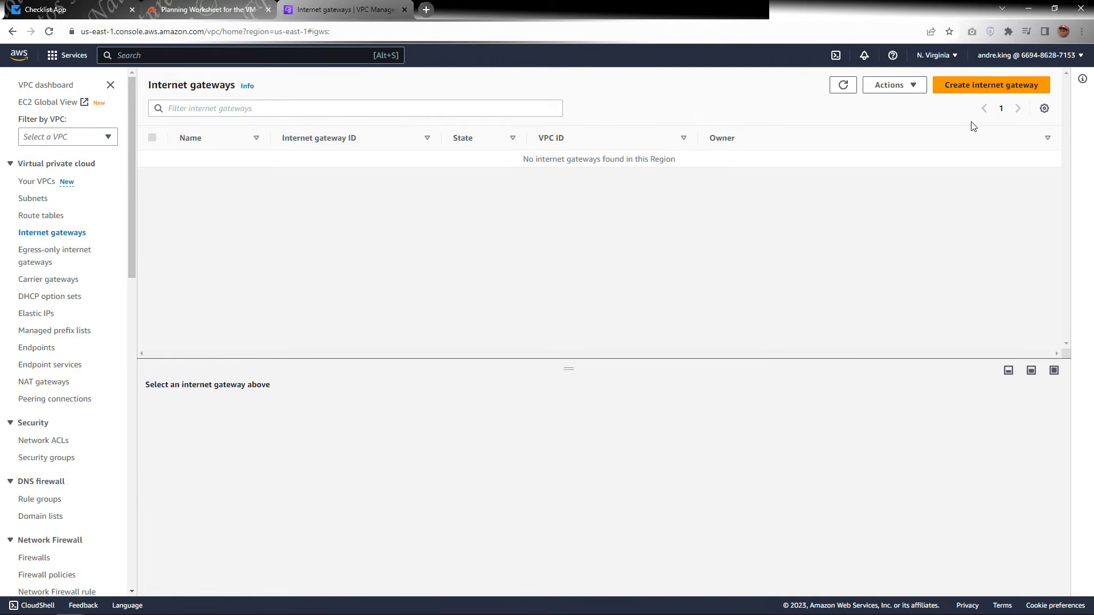
{"action": "left_click", "coordinate": [981, 90]}
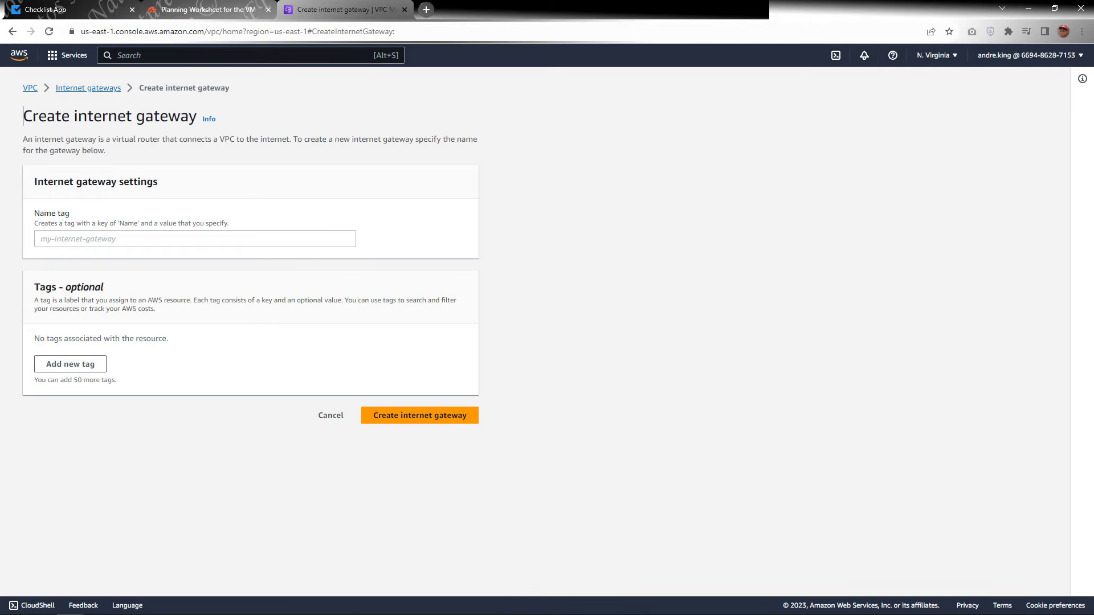
Switch to the Palo Alto POC IP Scheme workbook and copy the subnet name POC-FW-Mgmt-AZ1 from its cell.
{"action": "key", "text": "alt+Tab"}
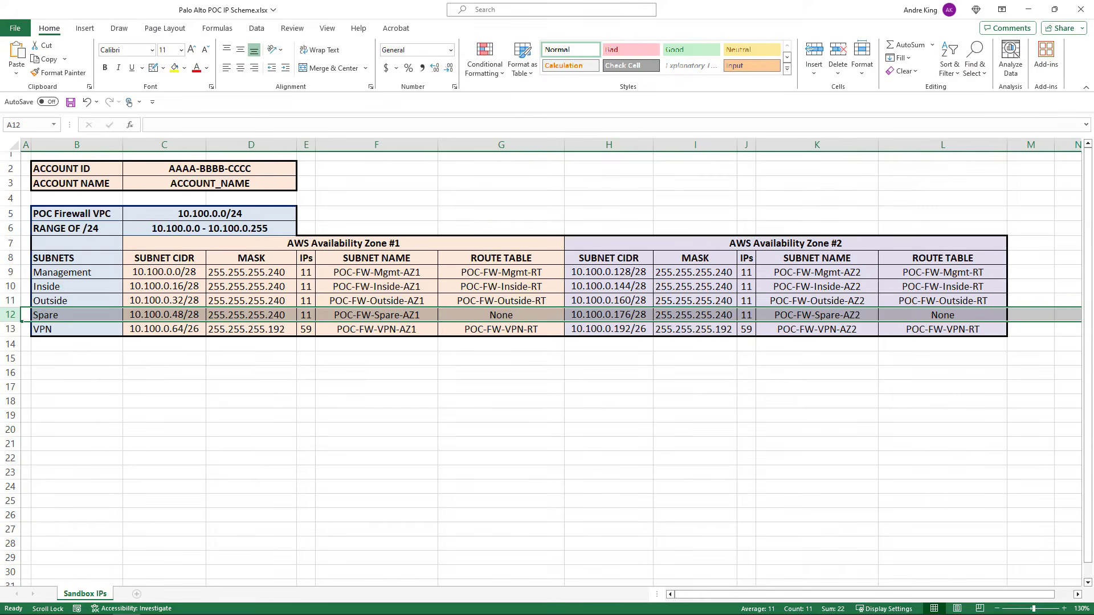
{"action": "left_click", "coordinate": [154, 369]}
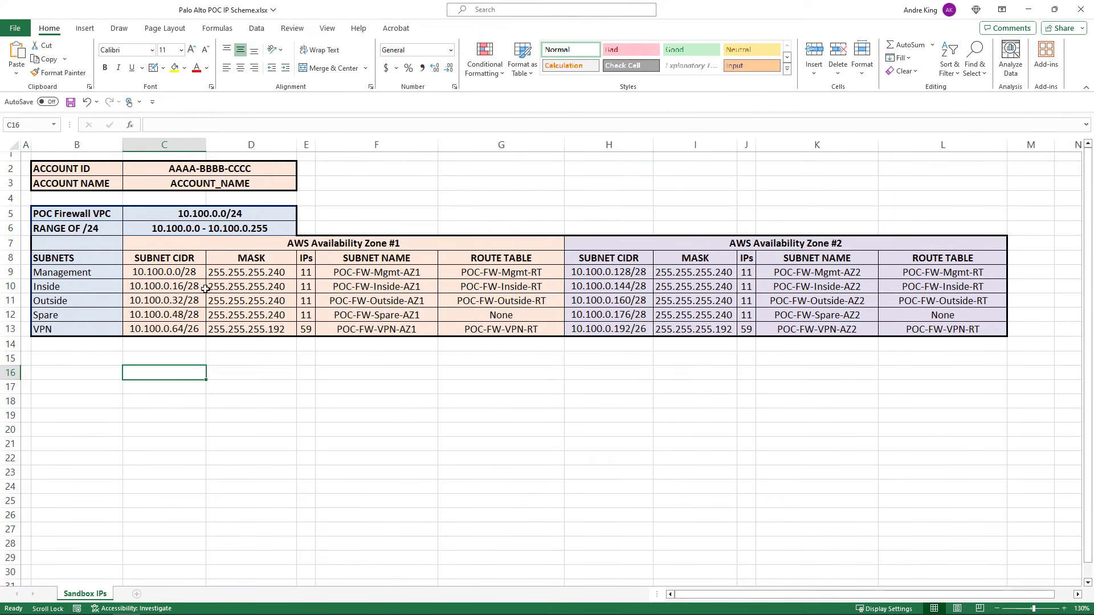
{"action": "left_click", "coordinate": [386, 273]}
{"action": "double_click", "coordinate": [388, 274]}
{"action": "double_click", "coordinate": [387, 274]}
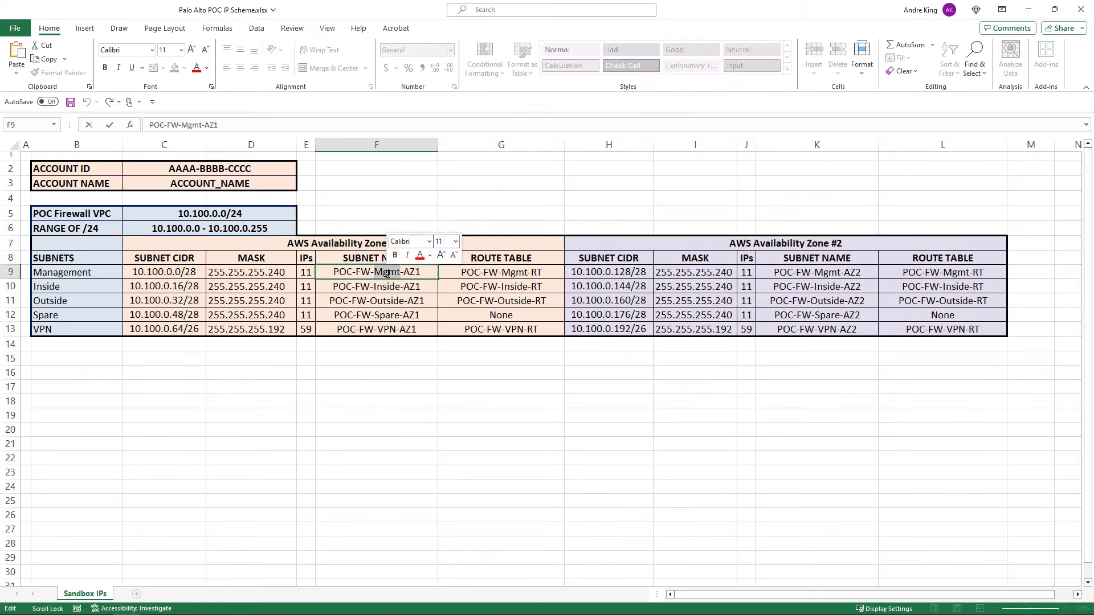
{"action": "triple_click", "coordinate": [388, 274]}
{"action": "key", "text": "ctrl+c"}
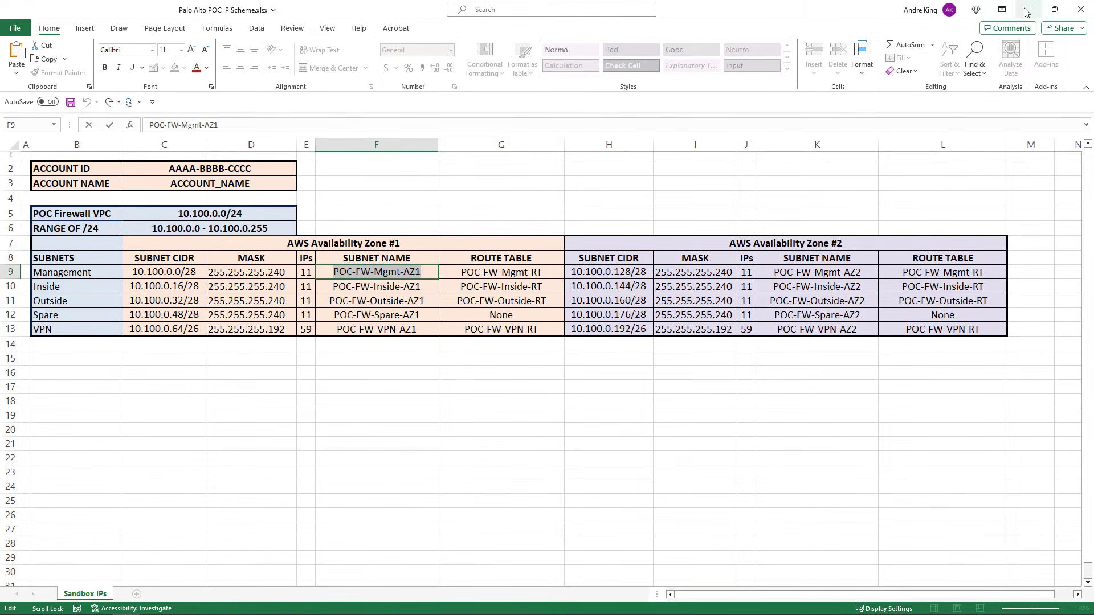
Return to the AWS console, name the internet gateway POC-FW-IGW based on the copied name, and create it.
{"action": "key", "text": "alt+Tab"}
{"action": "left_click", "coordinate": [204, 239]}
{"action": "key", "text": "ctrl+v"}
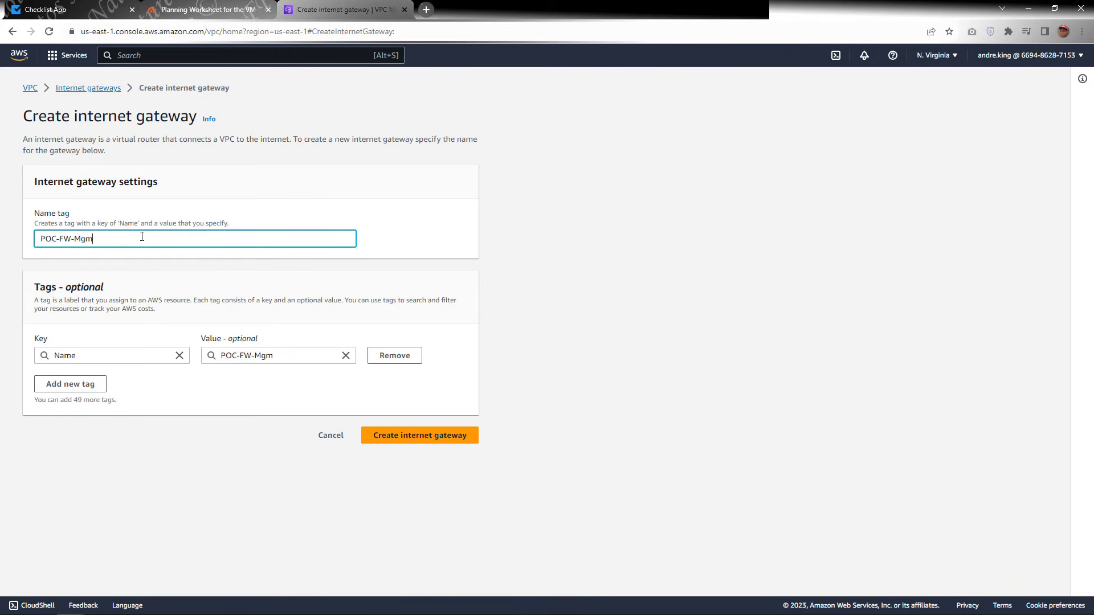
{"action": "key", "text": "BackSpace"}
{"action": "key", "text": "BackSpace"}
{"action": "key", "text": "BackSpace"}
{"action": "type", "text": "Interne"}
{"action": "key", "text": "BackSpace"}
{"action": "key", "text": "BackSpace"}
{"action": "key", "text": "BackSpace"}
{"action": "type", "text": "GW"}
{"action": "left_click", "coordinate": [442, 441]}
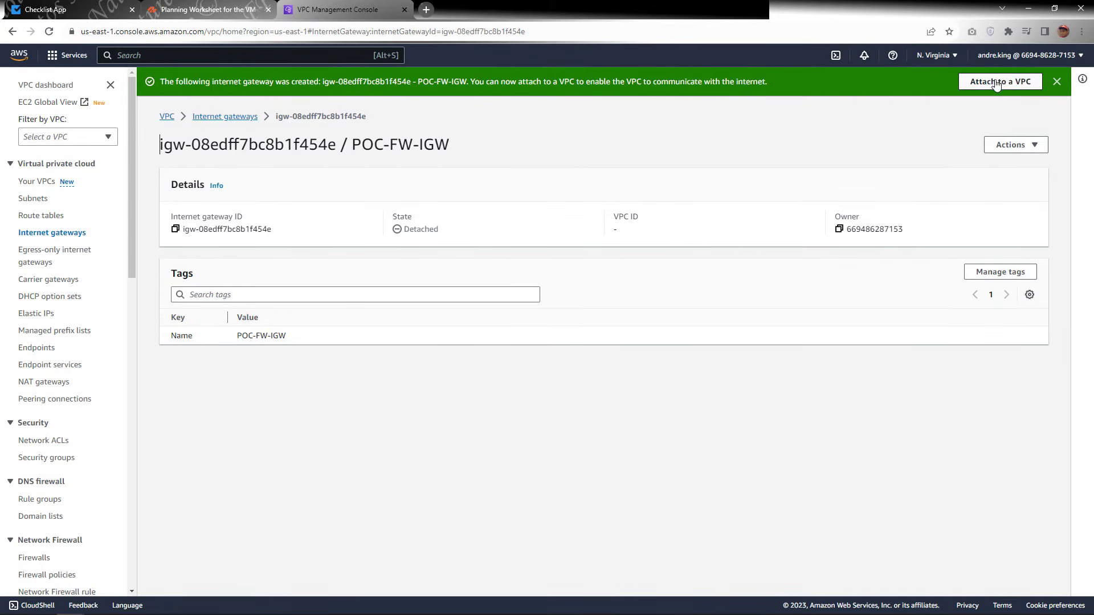
Attach the POC-FW-IGW internet gateway to the POC Firewall VPC.
{"action": "left_click", "coordinate": [1031, 145]}
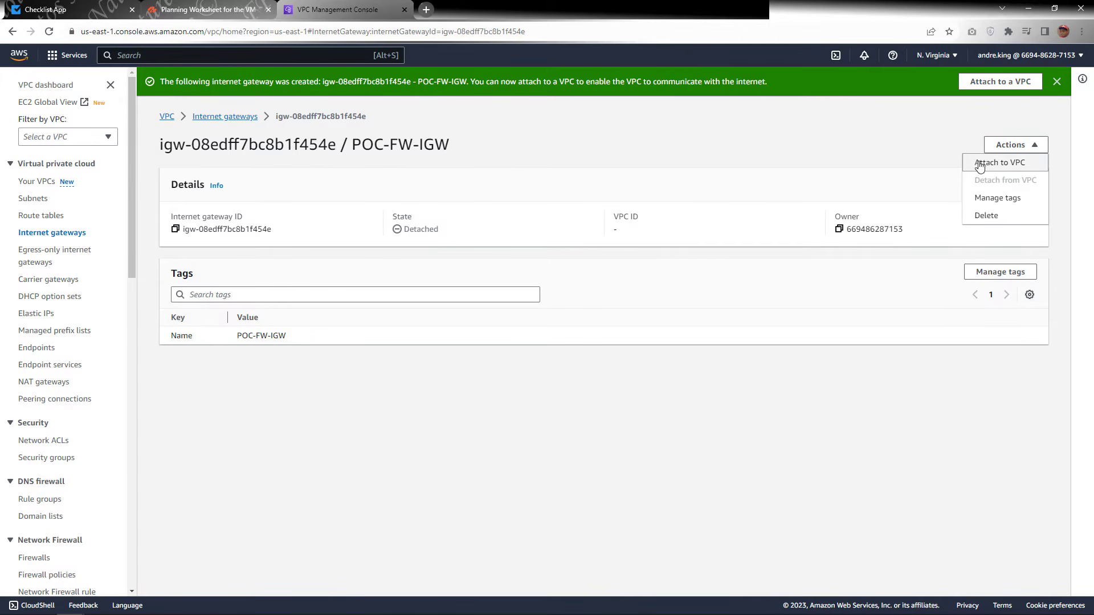
{"action": "left_click", "coordinate": [921, 151]}
{"action": "left_click", "coordinate": [984, 86]}
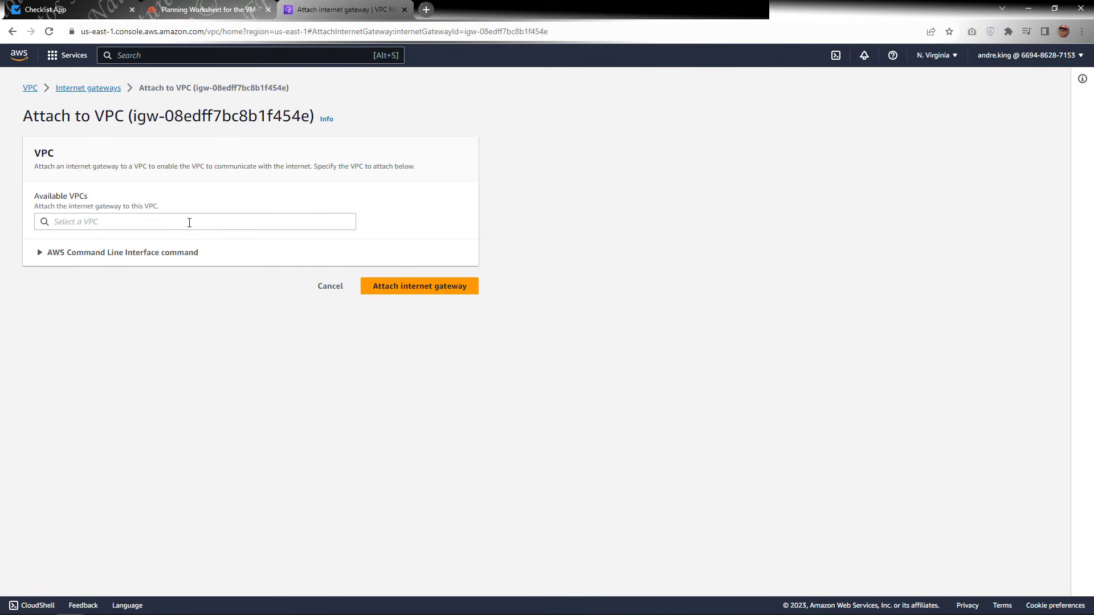
{"action": "left_click", "coordinate": [189, 223]}
{"action": "left_click", "coordinate": [174, 238]}
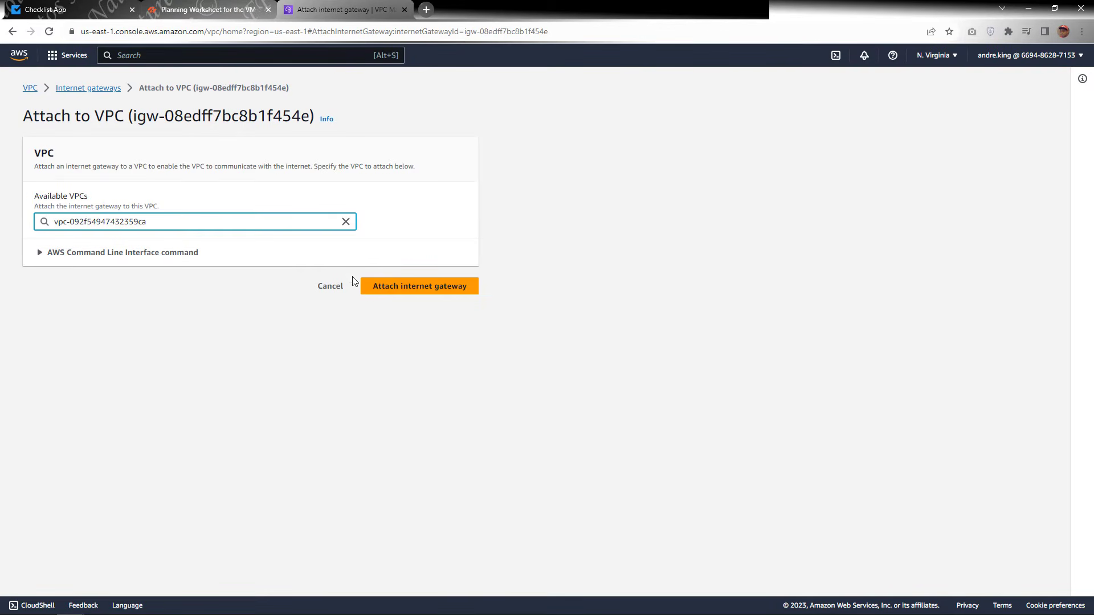
{"action": "left_click", "coordinate": [412, 286]}
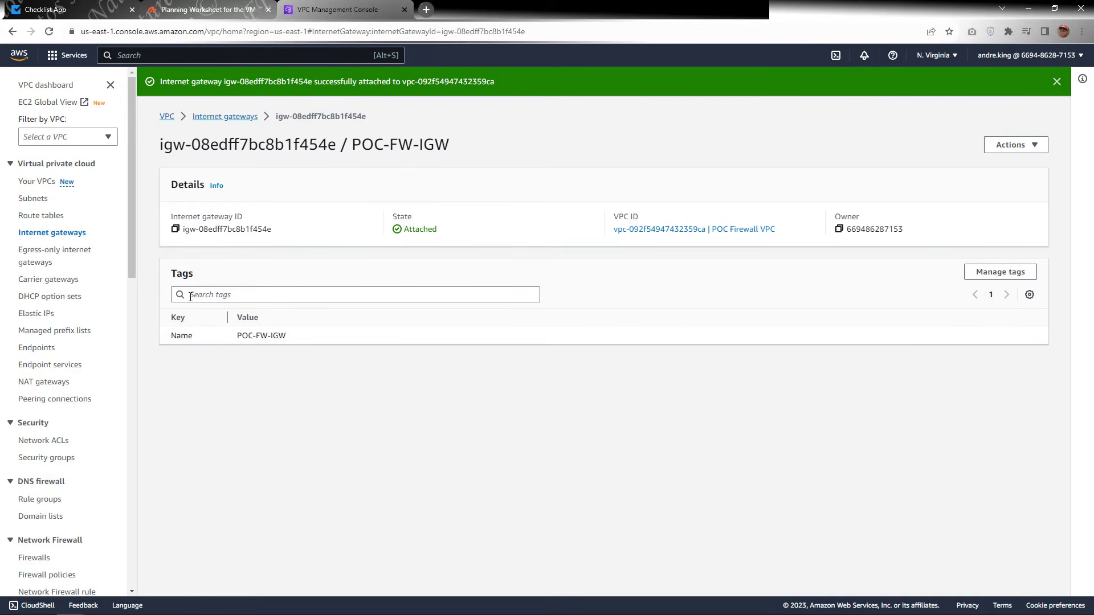
Switch to the Checklist App, mark Create Internet Gateway as done, and glance at the VM-Series planning worksheet.
{"action": "left_click", "coordinate": [76, 13]}
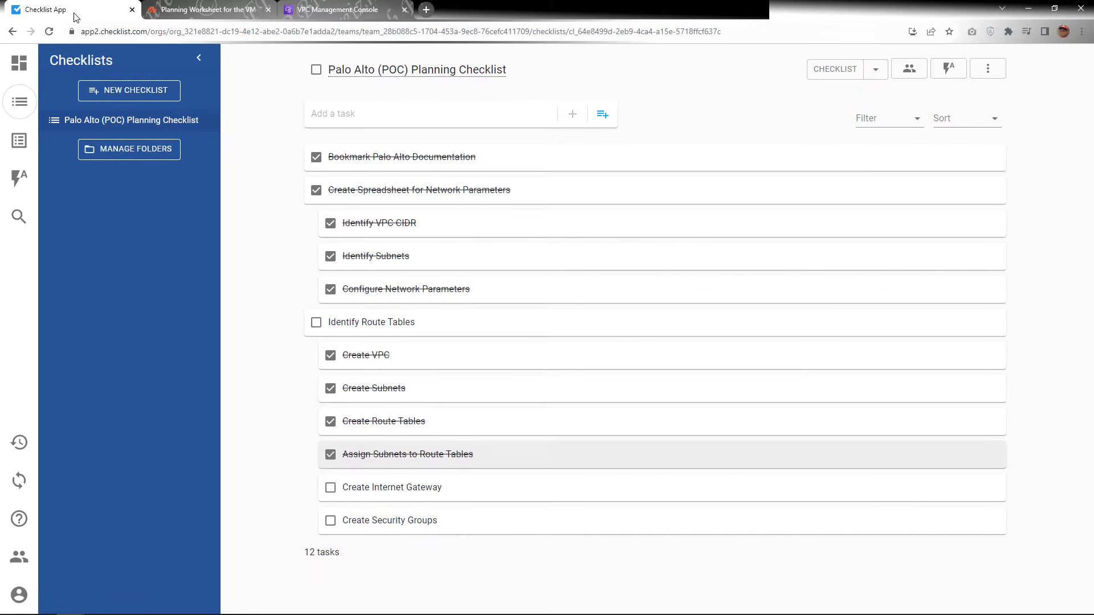
{"action": "left_click", "coordinate": [330, 487]}
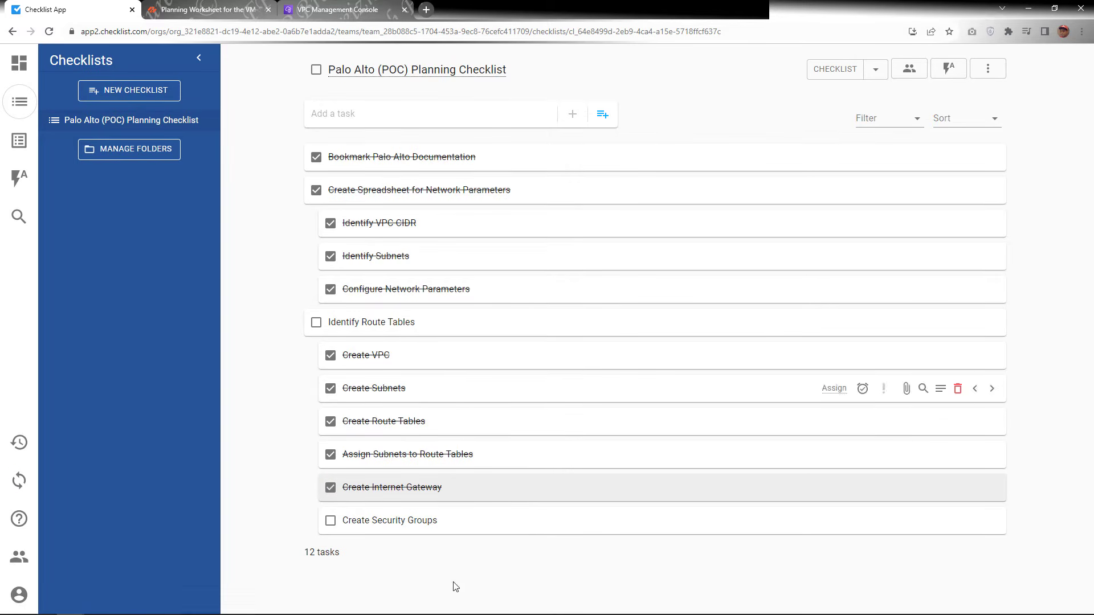
{"action": "left_click", "coordinate": [209, 16]}
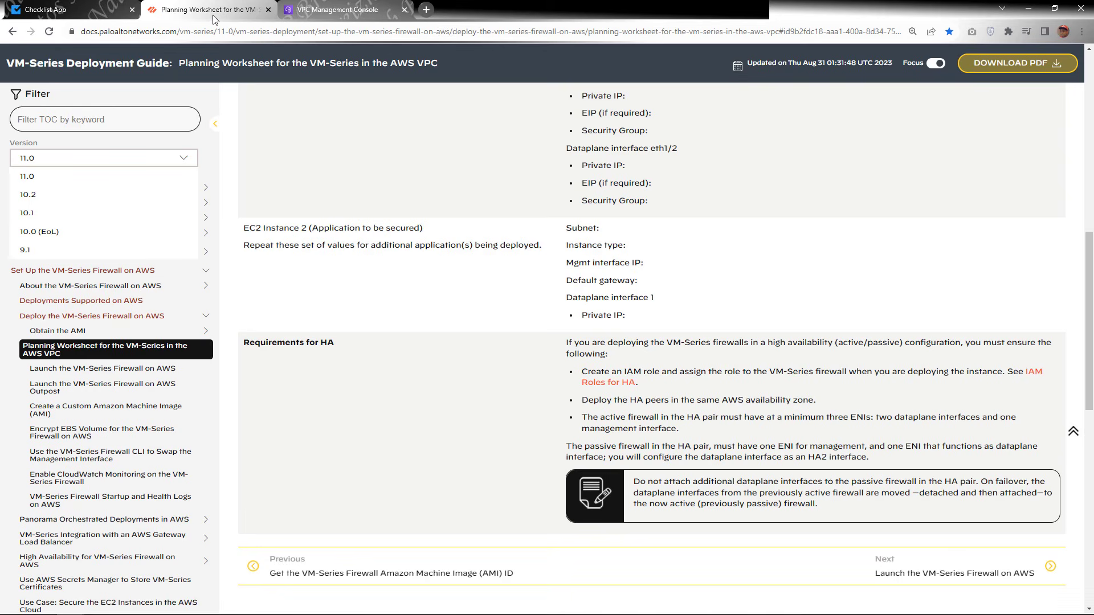
Return to the AWS VPC console and start creating a new security group.
{"action": "left_click", "coordinate": [341, 11]}
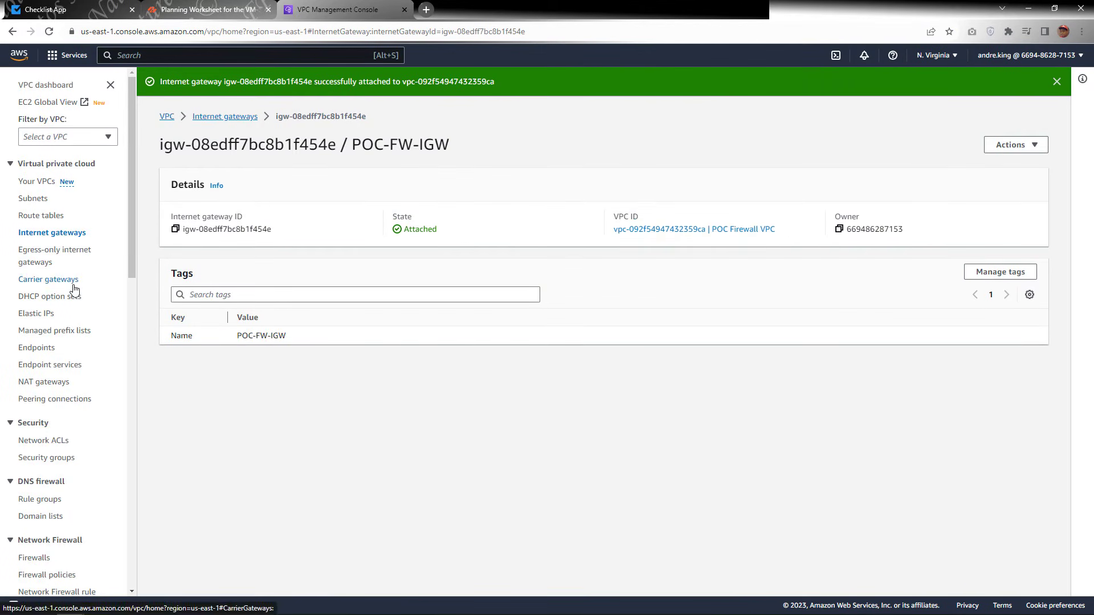
{"action": "scroll", "coordinate": [83, 330], "scroll_direction": "down", "scroll_amount": 2}
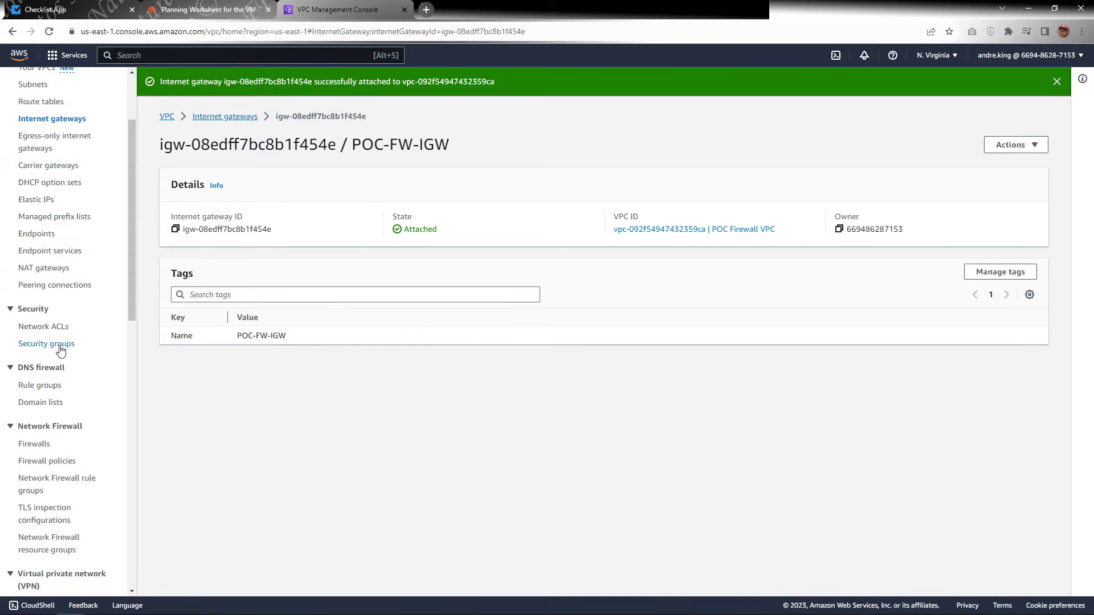
{"action": "left_click", "coordinate": [67, 346]}
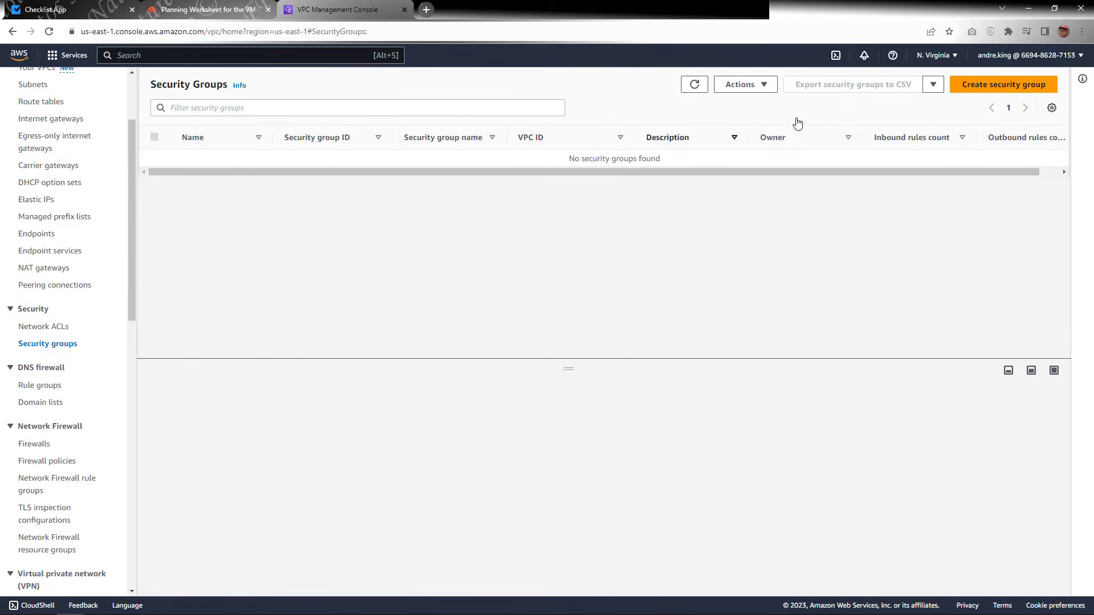
{"action": "left_click", "coordinate": [977, 91]}
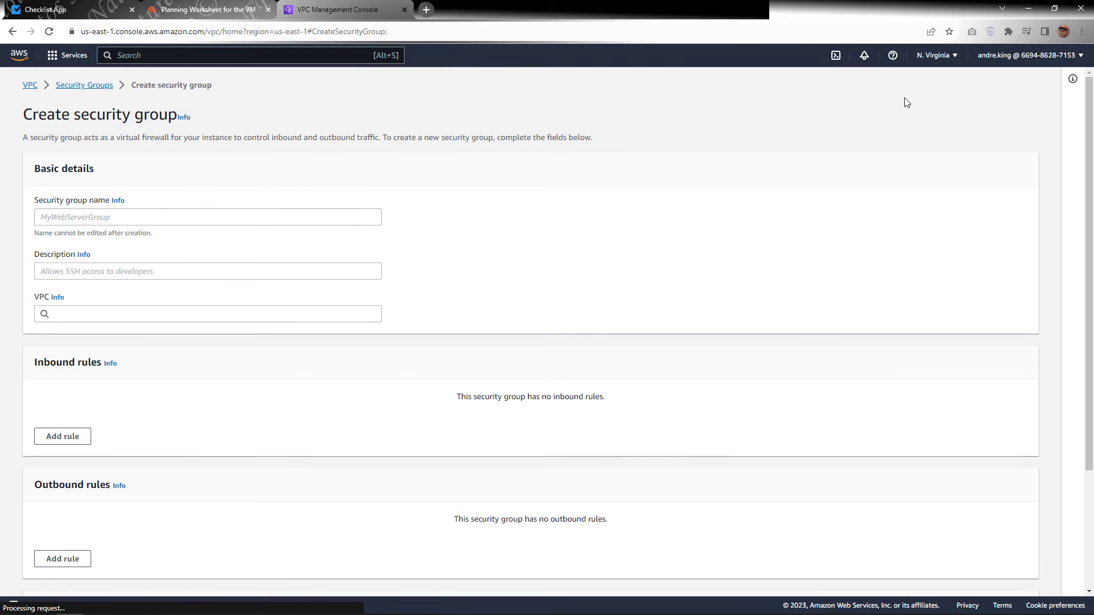
{"action": "left_click", "coordinate": [99, 220]}
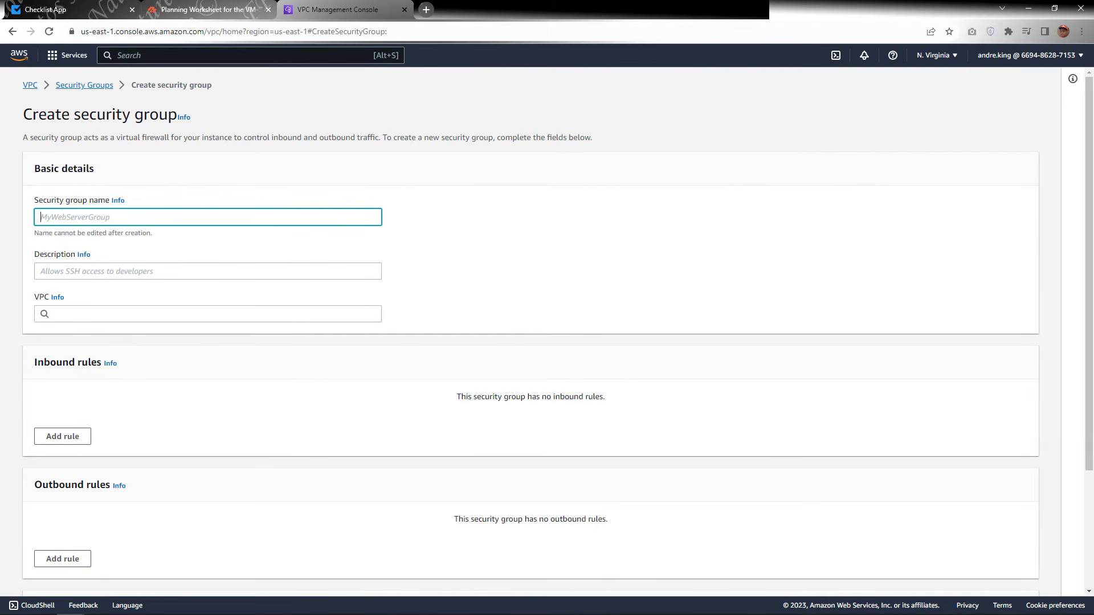
Copy the subnet name POC-FW-Mgmt-AZ1 again from the IP scheme workbook and return to the security group form.
{"action": "key", "text": "alt+Tab"}
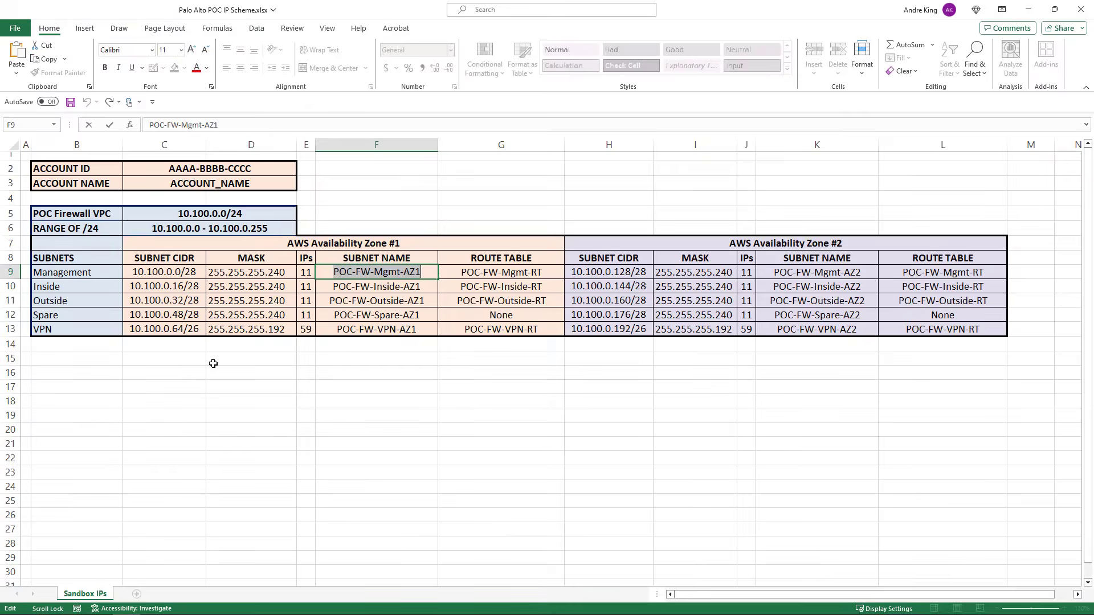
{"action": "triple_click", "coordinate": [362, 272]}
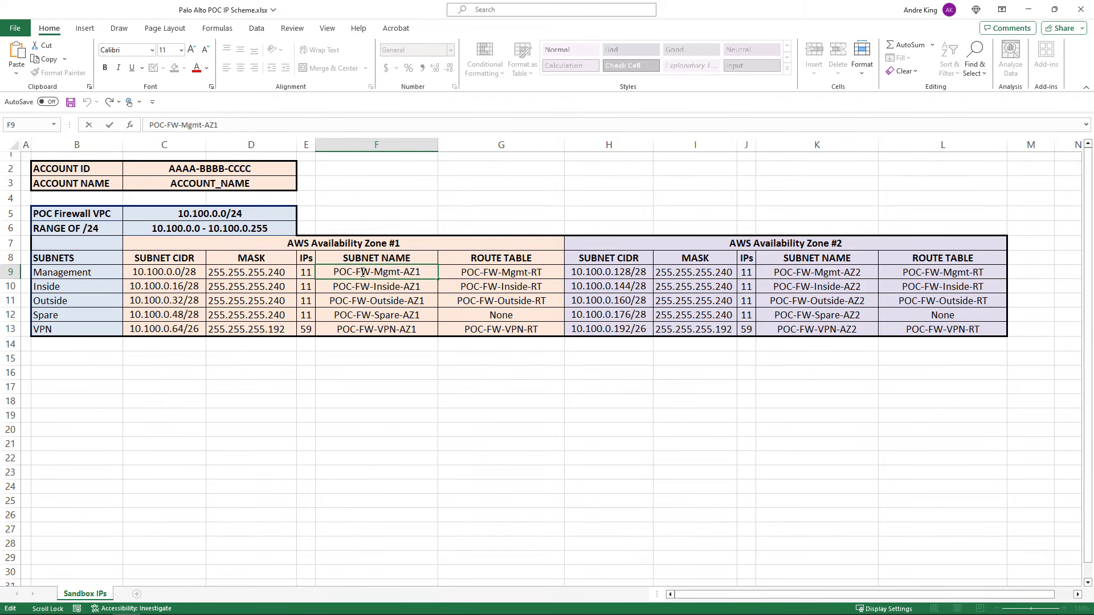
{"action": "double_click", "coordinate": [361, 272]}
{"action": "triple_click", "coordinate": [362, 273]}
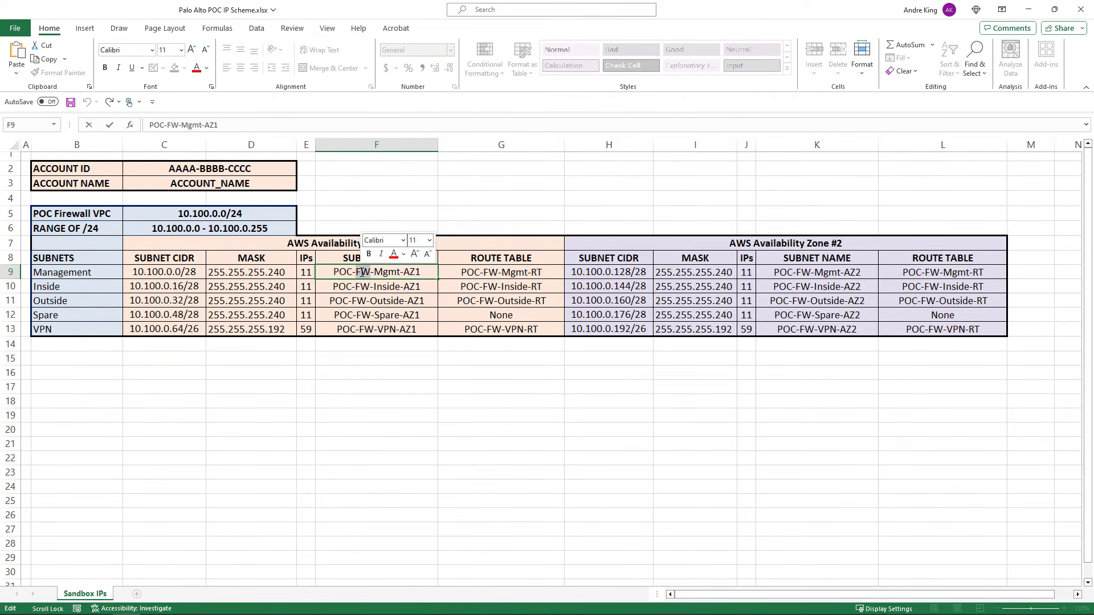
{"action": "triple_click", "coordinate": [362, 272]}
{"action": "key", "text": "ctrl+c"}
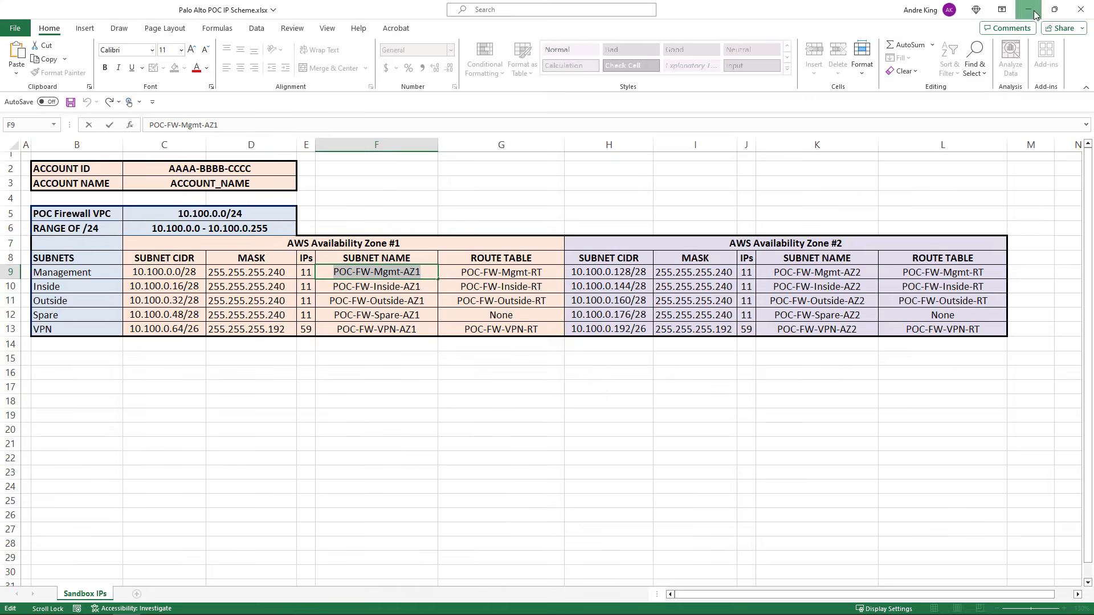
{"action": "left_click", "coordinate": [1029, 10]}
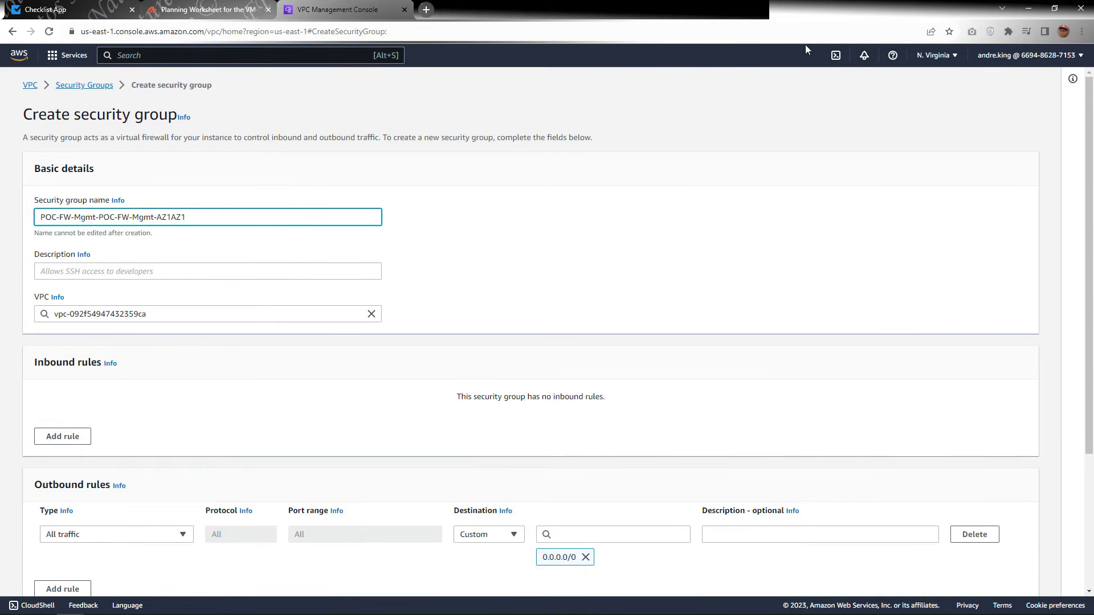
Replace the security group name with POC-FW-Mgmt-SG and describe it as "SG for the Mgmt interface of the Firewall".
{"action": "triple_click", "coordinate": [193, 217]}
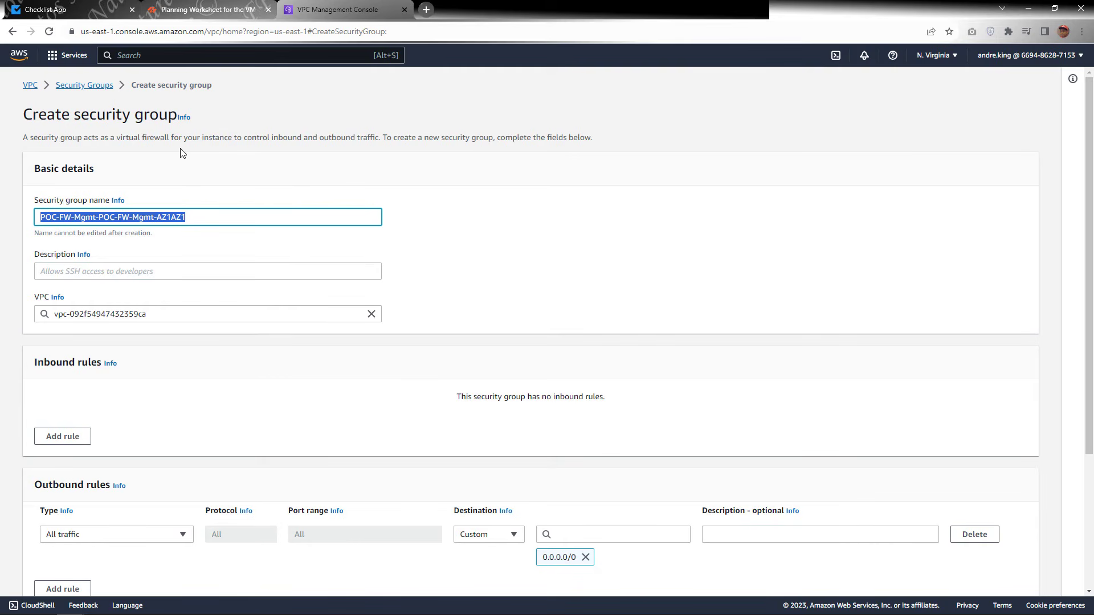
{"action": "key", "text": "BackSpace"}
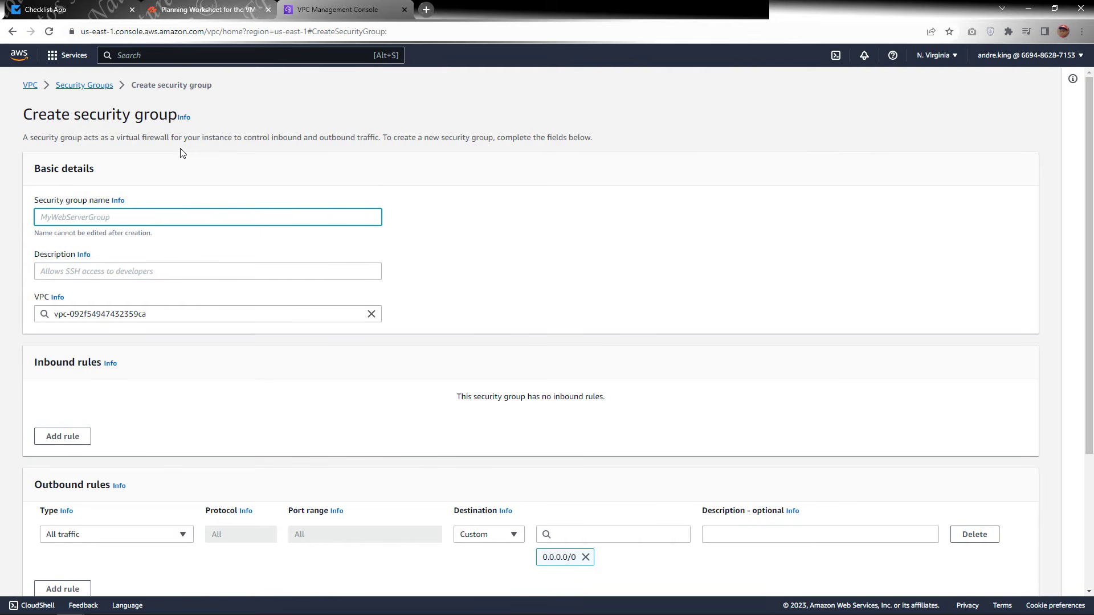
{"action": "key", "text": "ctrl+v"}
{"action": "left_click", "coordinate": [153, 272]}
{"action": "type", "text": "S"}
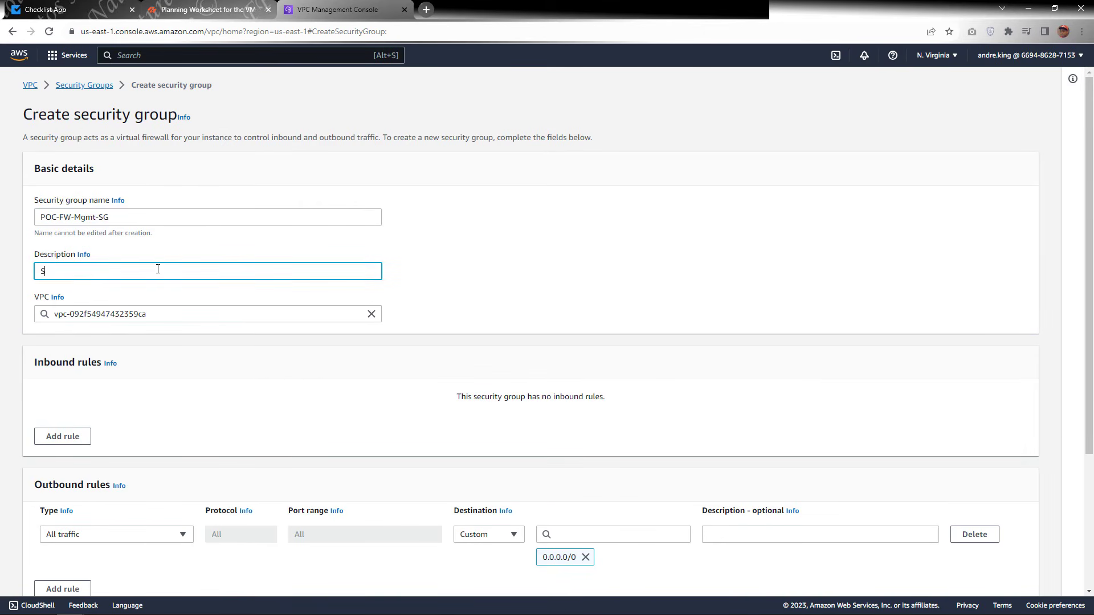
{"action": "type", "text": "G for the Mgmt interface of the Firewall"}
Add two inbound rules to the security group, one of type HTTPS and one of type SSH.
{"action": "scroll", "coordinate": [265, 342], "scroll_direction": "down", "scroll_amount": 3}
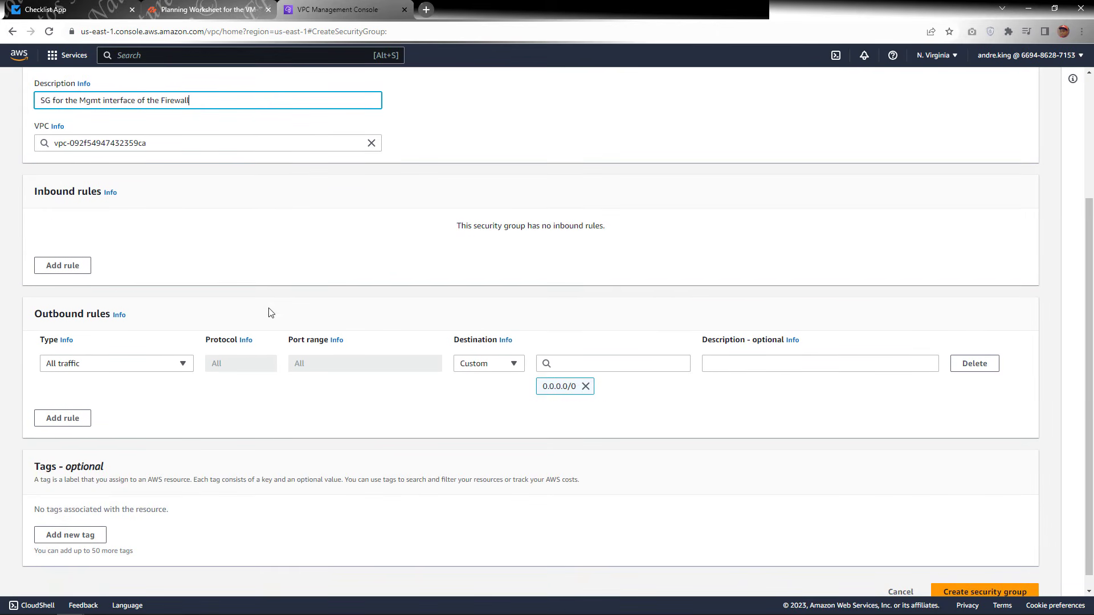
{"action": "scroll", "coordinate": [223, 290], "scroll_direction": "up", "scroll_amount": 3}
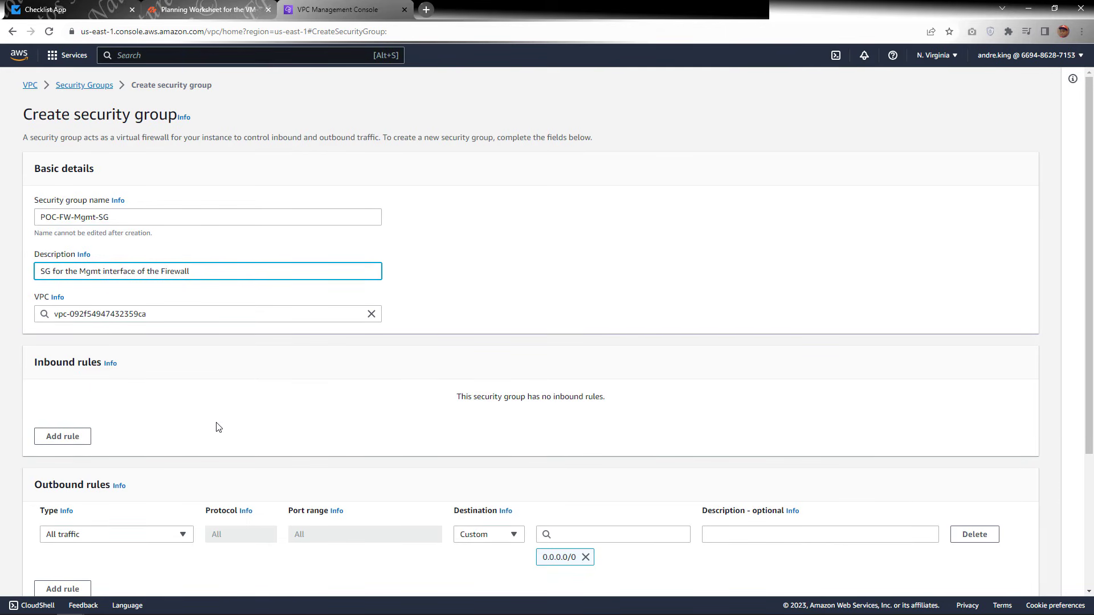
{"action": "left_click", "coordinate": [62, 436]}
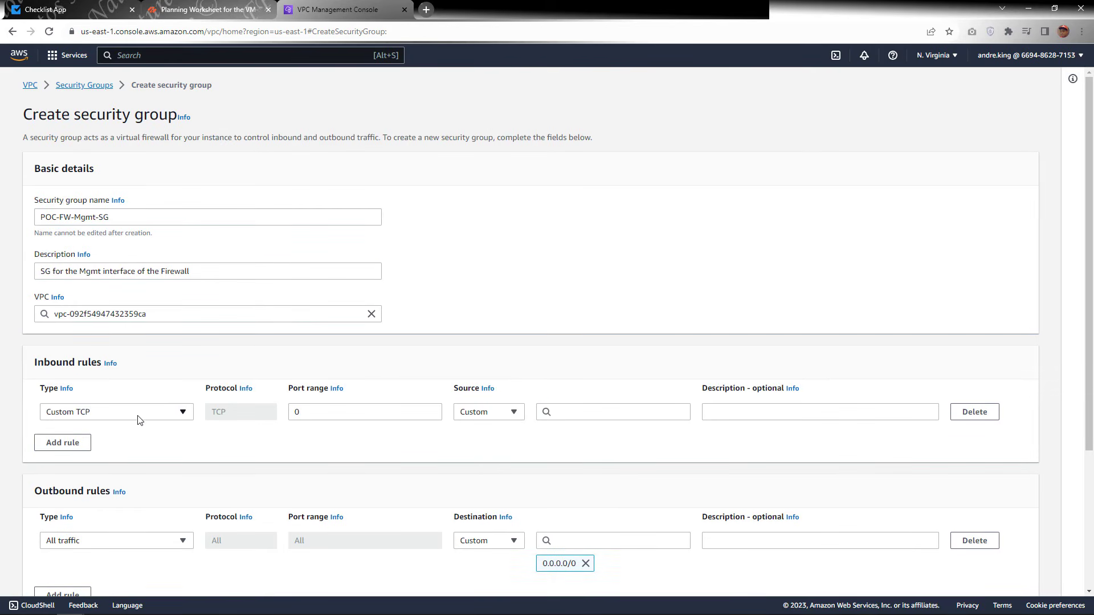
{"action": "left_click", "coordinate": [162, 417]}
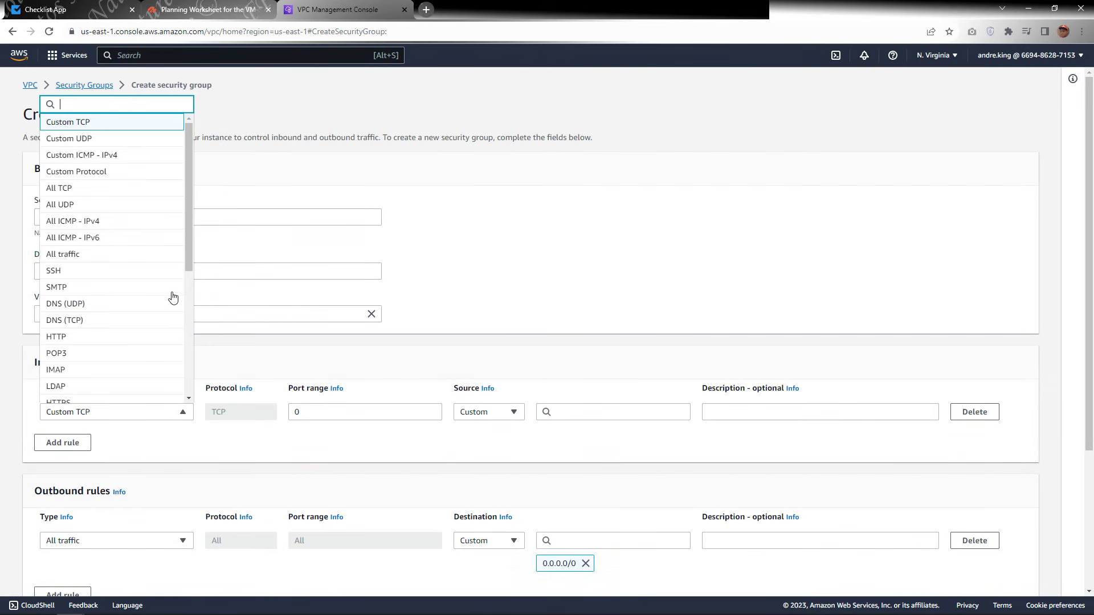
{"action": "scroll", "coordinate": [127, 309], "scroll_direction": "down", "scroll_amount": 2}
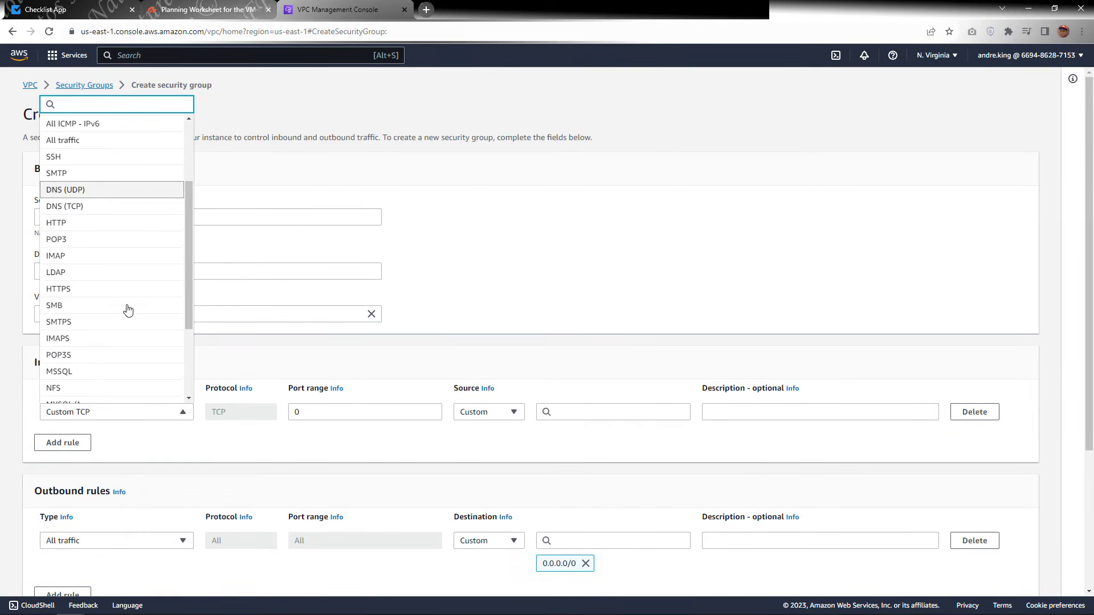
{"action": "left_click", "coordinate": [108, 289]}
{"action": "left_click", "coordinate": [69, 443]}
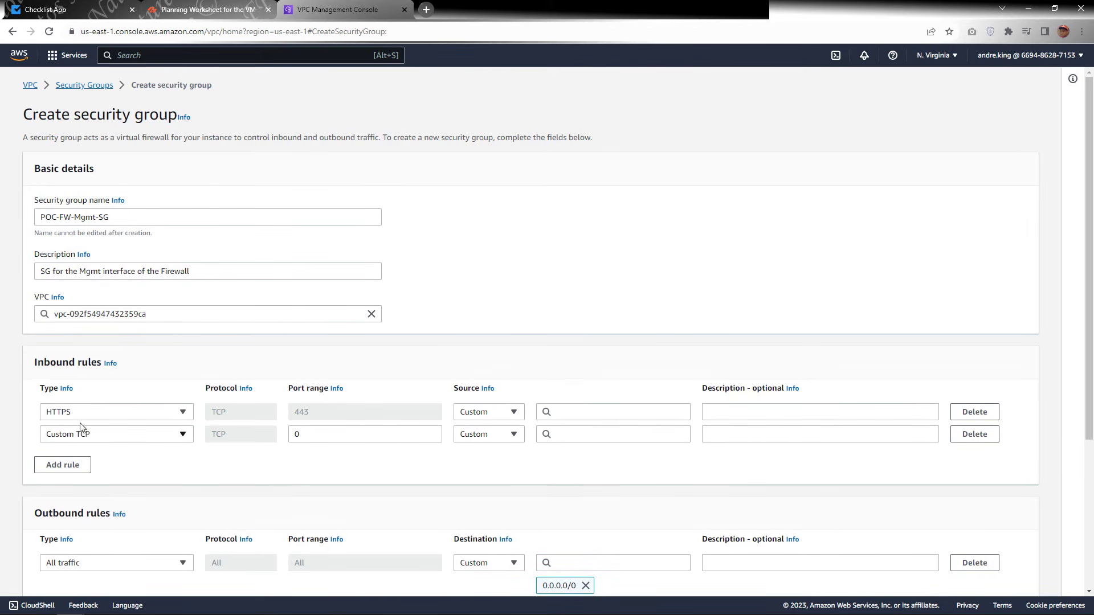
{"action": "left_click", "coordinate": [82, 436]}
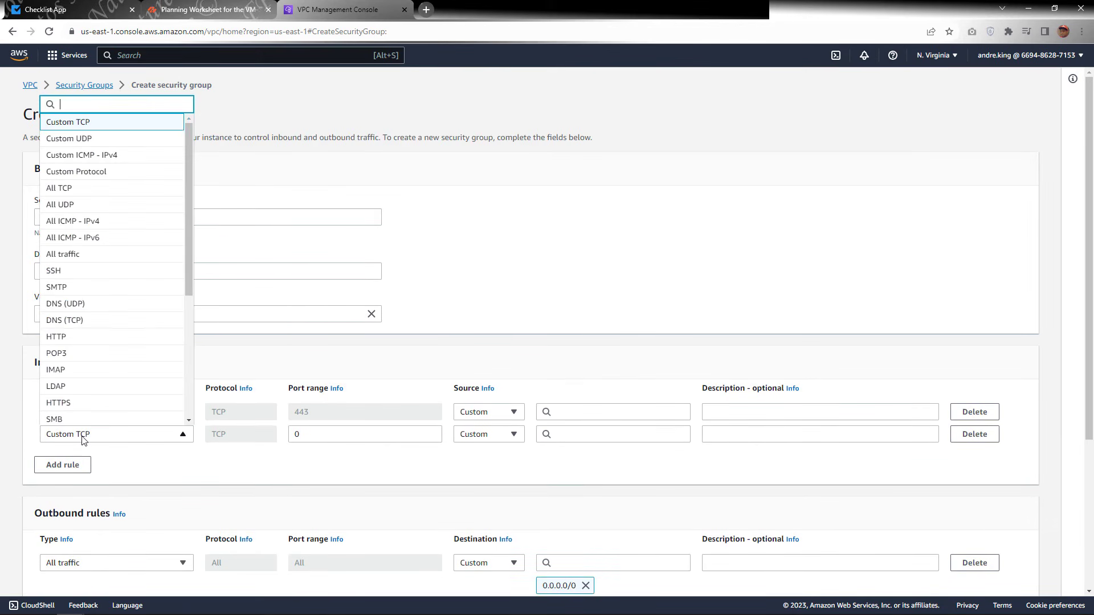
{"action": "left_click", "coordinate": [94, 274]}
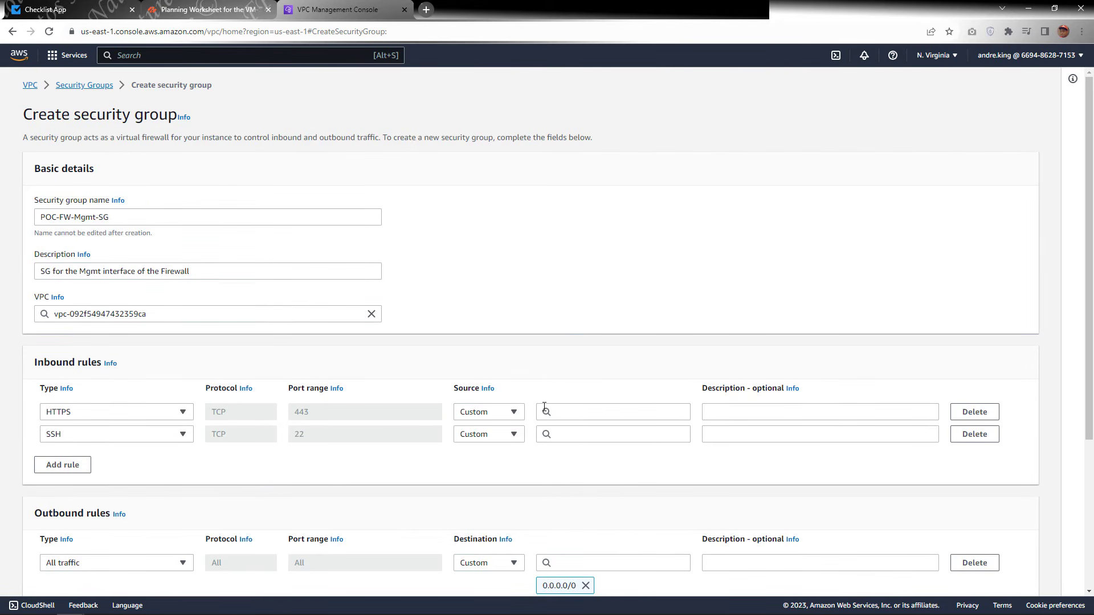
Set the source of both the HTTPS and the SSH inbound rules to My IP.
{"action": "left_click", "coordinate": [513, 411]}
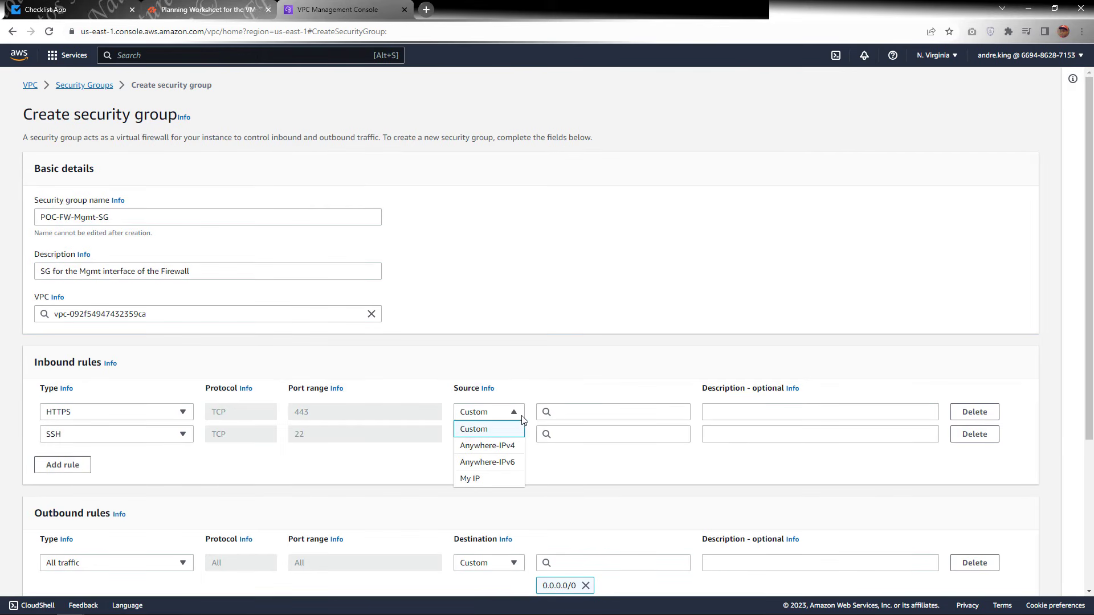
{"action": "left_click", "coordinate": [482, 477]}
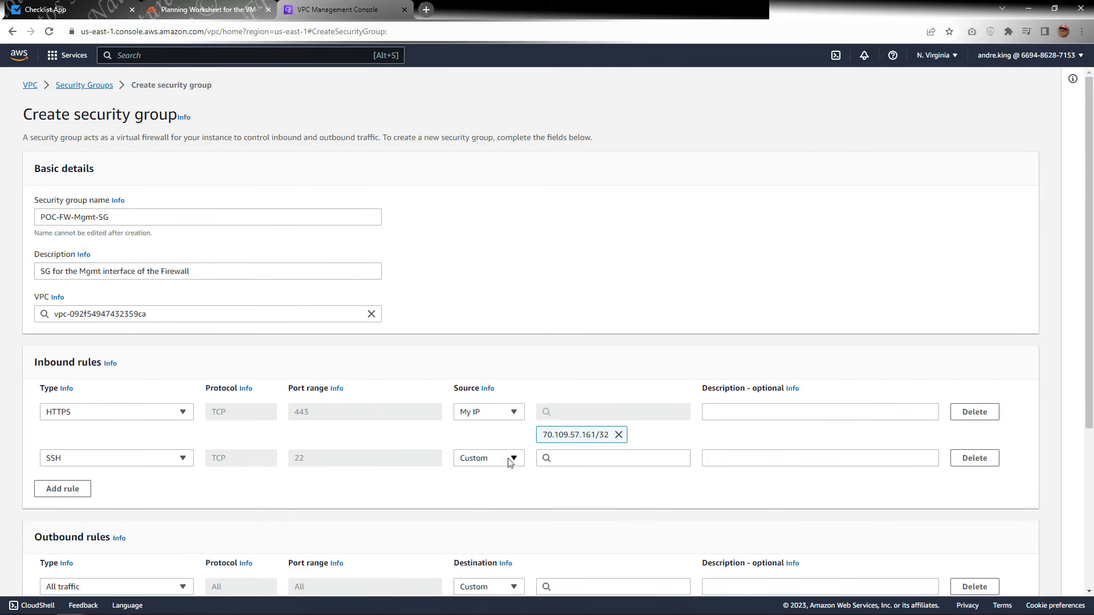
{"action": "left_click", "coordinate": [513, 458]}
{"action": "left_click", "coordinate": [484, 524]}
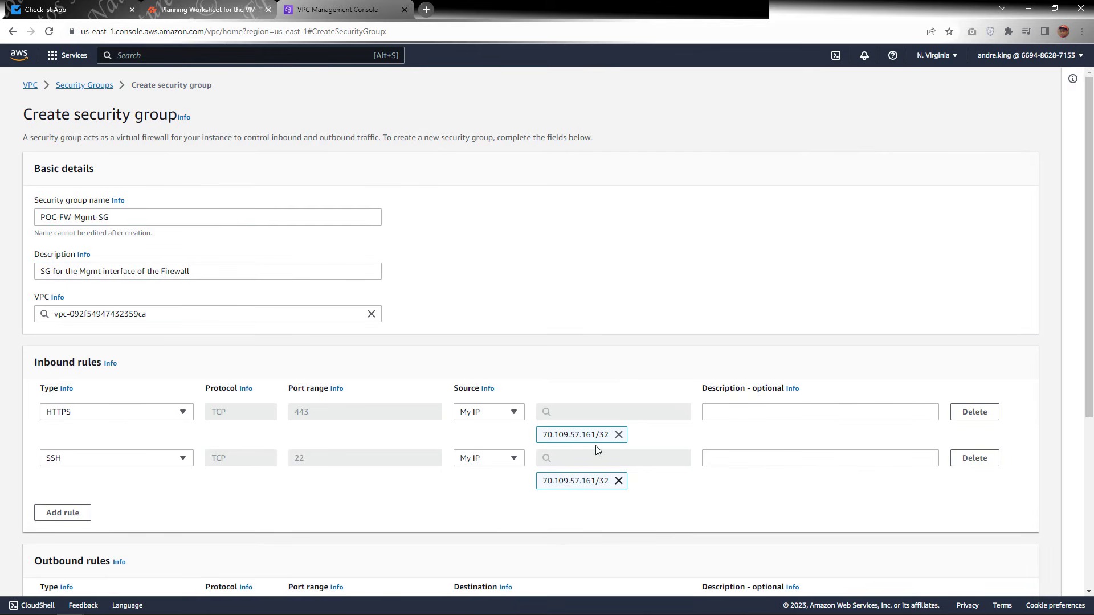
Describe the HTTPS rule as "Permits inbound HTTPS to FW Mgmt ENI" and the SSH rule as "Permits inbound SSH to FW Mgmt ENI".
{"action": "left_click", "coordinate": [730, 411]}
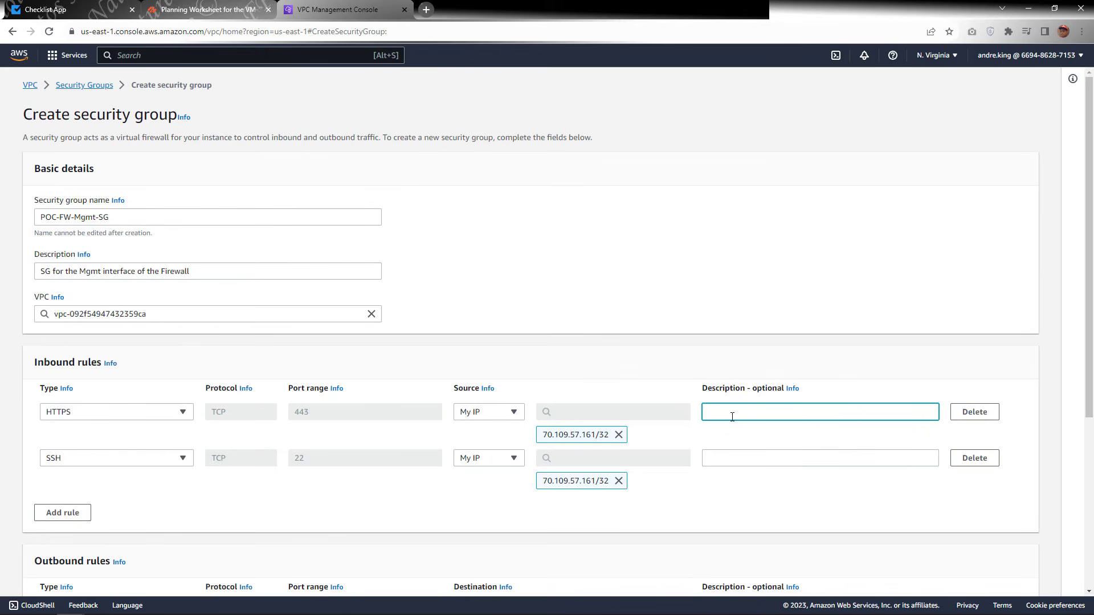
{"action": "type", "text": "Permits inbound HTTPS to FW Mgmt ENI"}
{"action": "triple_click", "coordinate": [761, 412]}
{"action": "key", "text": "ctrl+c"}
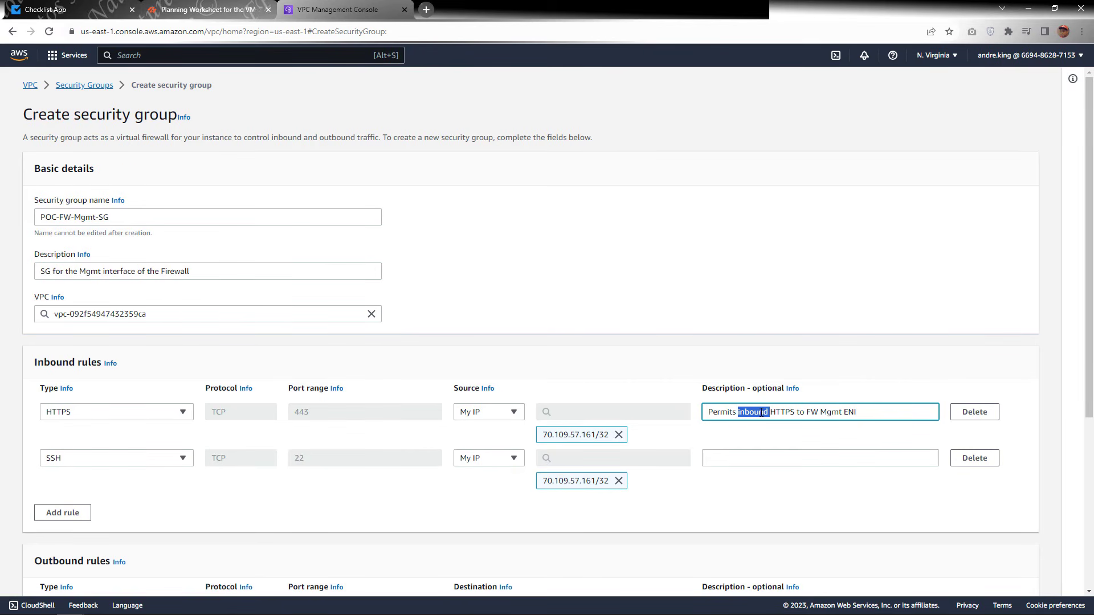
{"action": "left_click", "coordinate": [754, 461]}
{"action": "key", "text": "ctrl+v"}
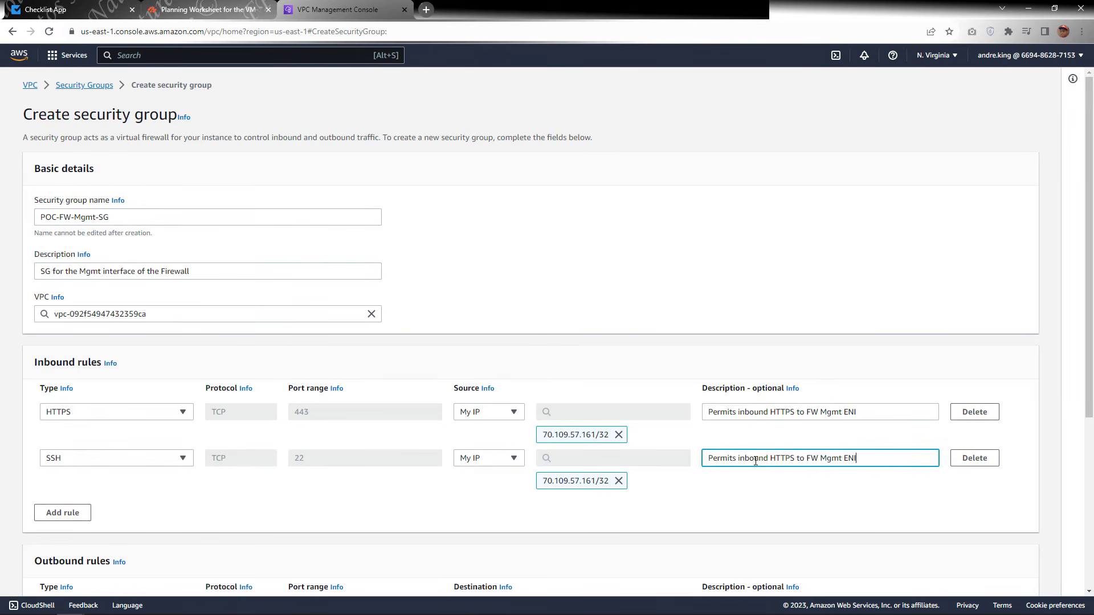
{"action": "double_click", "coordinate": [783, 459]}
{"action": "type", "text": "SSH"}
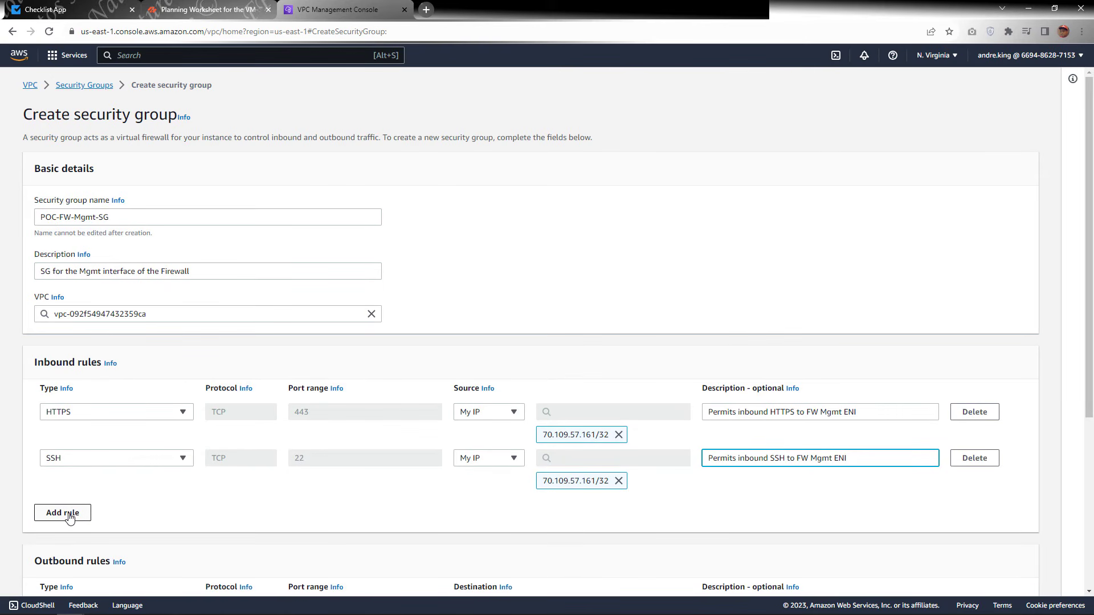
Add a Name tag with the value POC-FW-Mgmt-SG and create the security group.
{"action": "scroll", "coordinate": [397, 414], "scroll_direction": "down", "scroll_amount": 3}
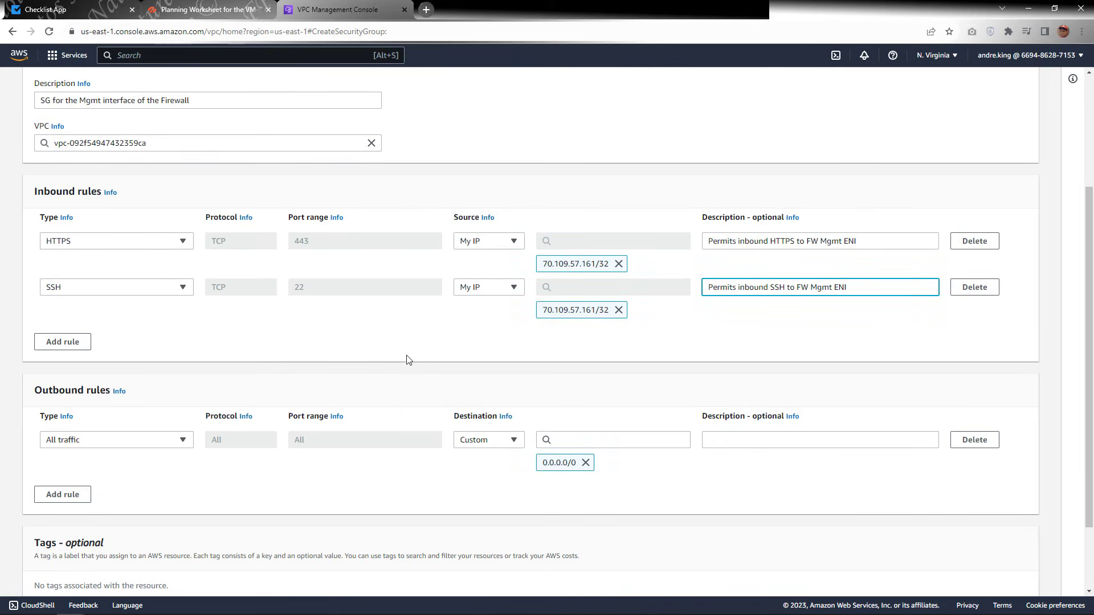
{"action": "scroll", "coordinate": [408, 362], "scroll_direction": "down", "scroll_amount": 1}
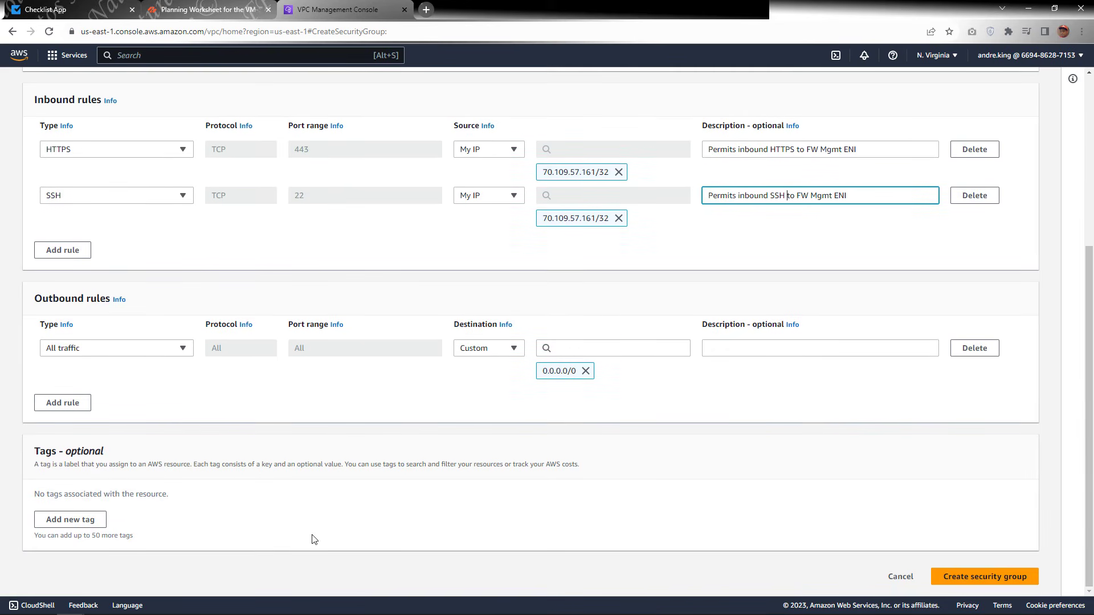
{"action": "left_click", "coordinate": [91, 519]}
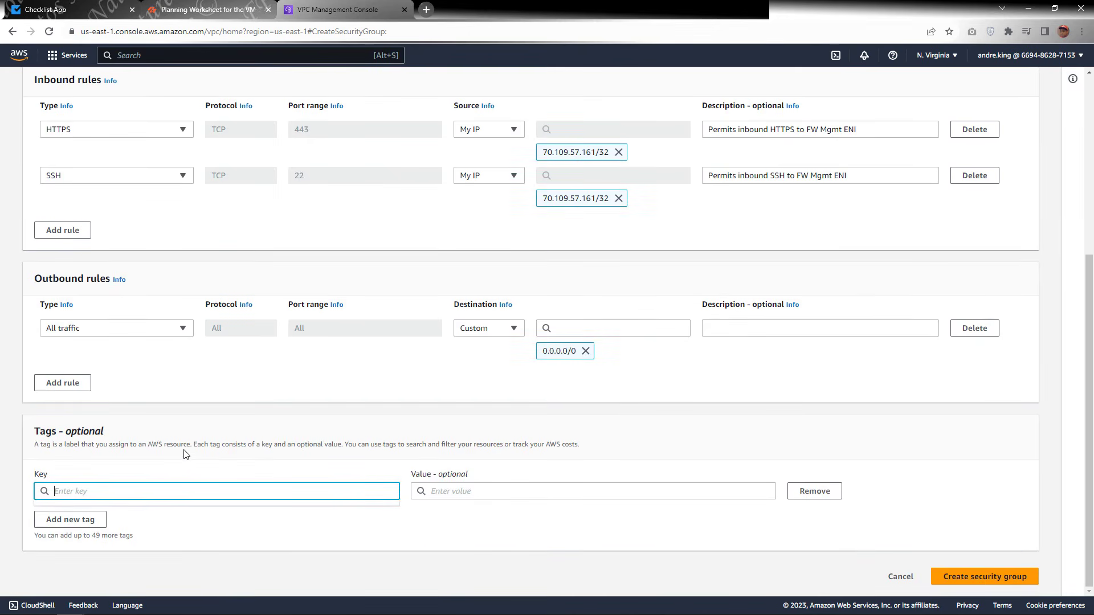
{"action": "type", "text": "Name"}
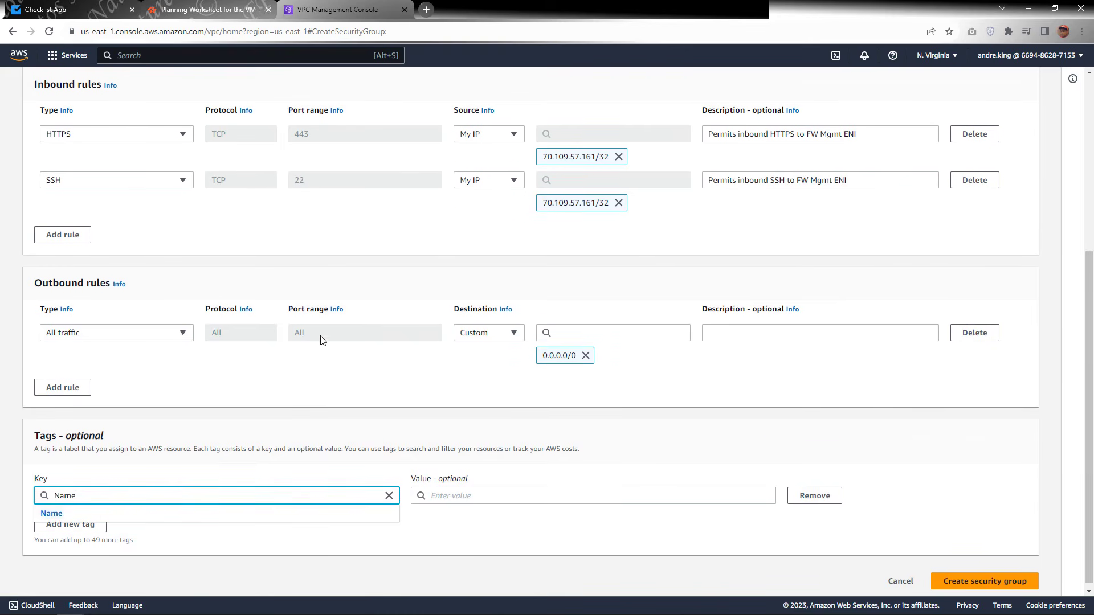
{"action": "triple_click", "coordinate": [130, 220]}
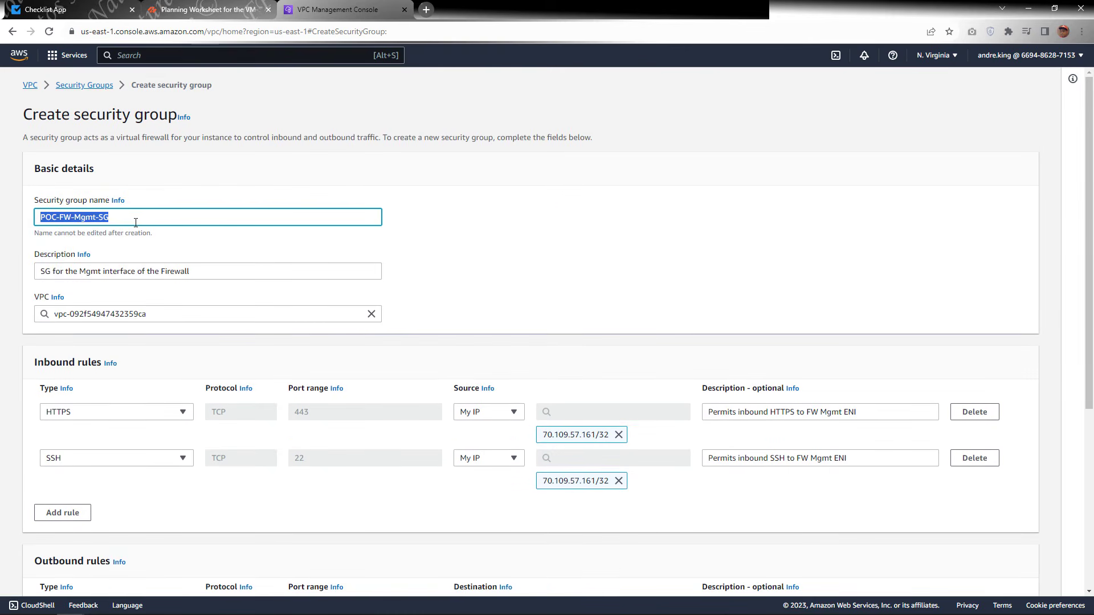
{"action": "key", "text": "ctrl+c"}
{"action": "scroll", "coordinate": [442, 371], "scroll_direction": "down", "scroll_amount": 5}
{"action": "left_click", "coordinate": [605, 544]}
{"action": "key", "text": "ctrl+v"}
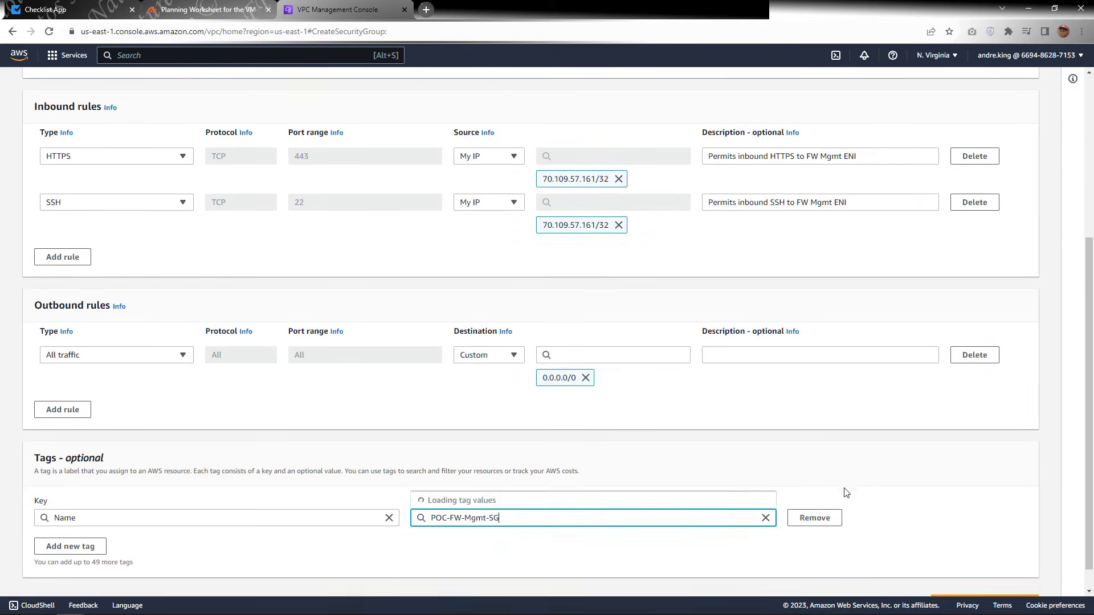
{"action": "scroll", "coordinate": [846, 493], "scroll_direction": "down", "scroll_amount": 1}
{"action": "left_click", "coordinate": [982, 578]}
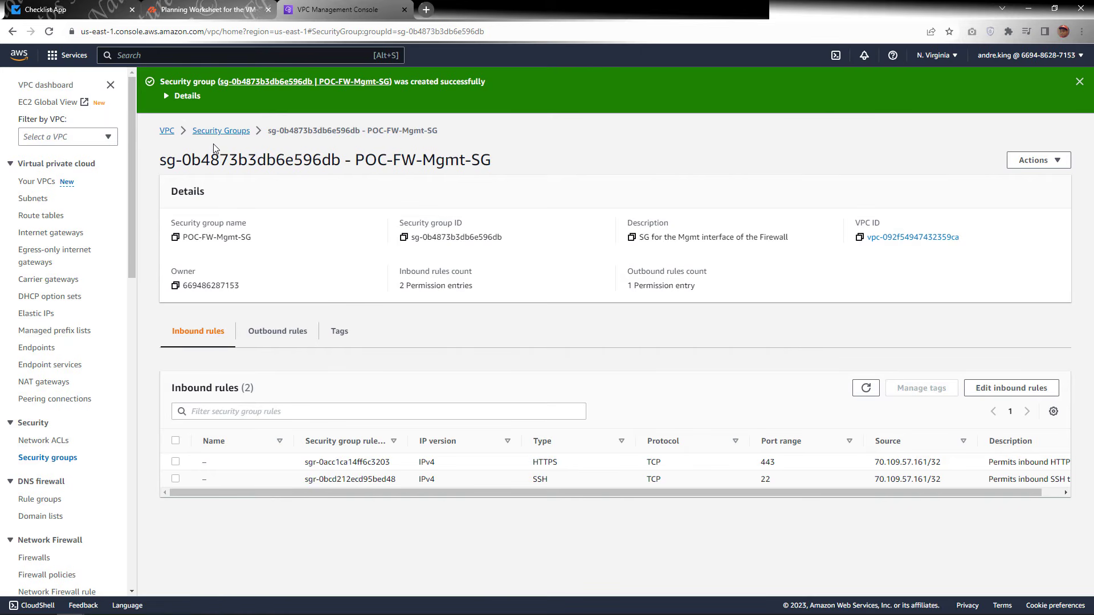
Return to the security groups list and start copying POC-FW-Mgmt-SG to a new security group.
{"action": "left_click", "coordinate": [228, 133]}
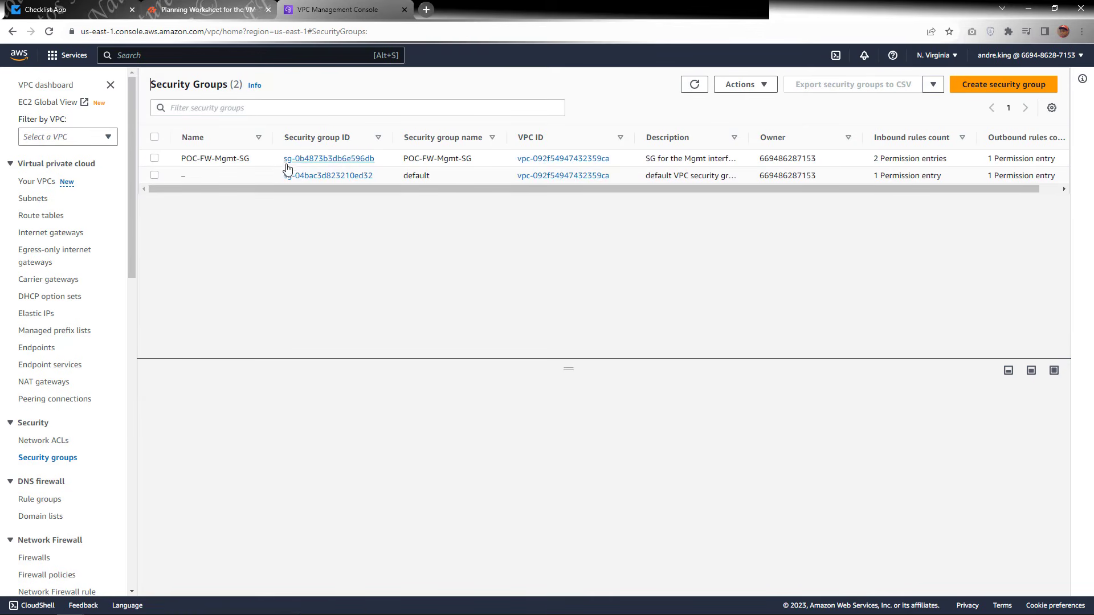
{"action": "left_click", "coordinate": [299, 156]}
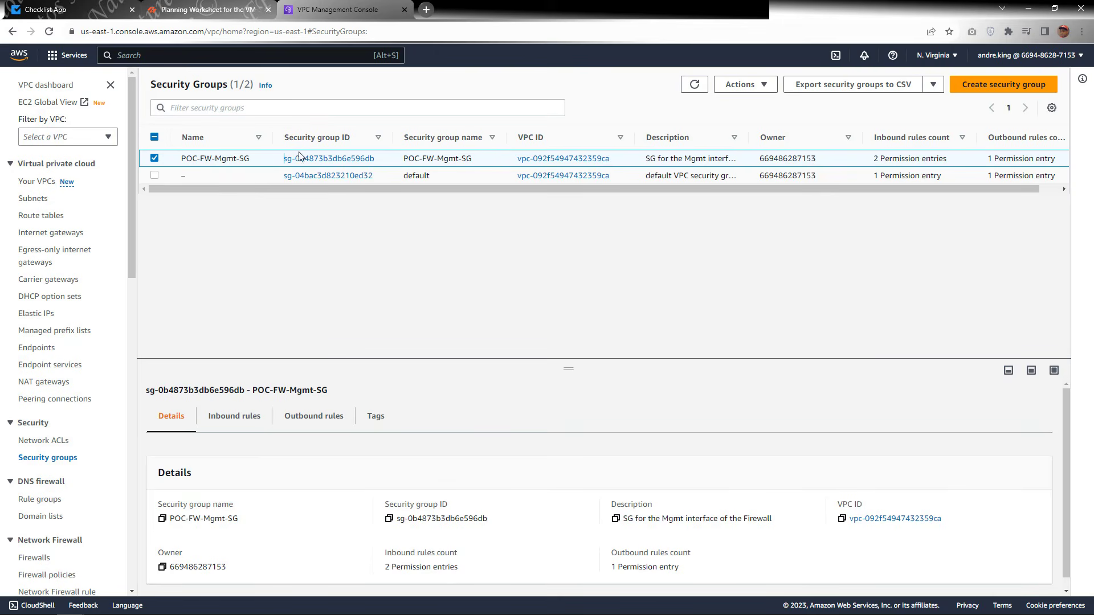
{"action": "left_click", "coordinate": [767, 89]}
{"action": "scroll", "coordinate": [770, 124], "scroll_direction": "down", "scroll_amount": 2}
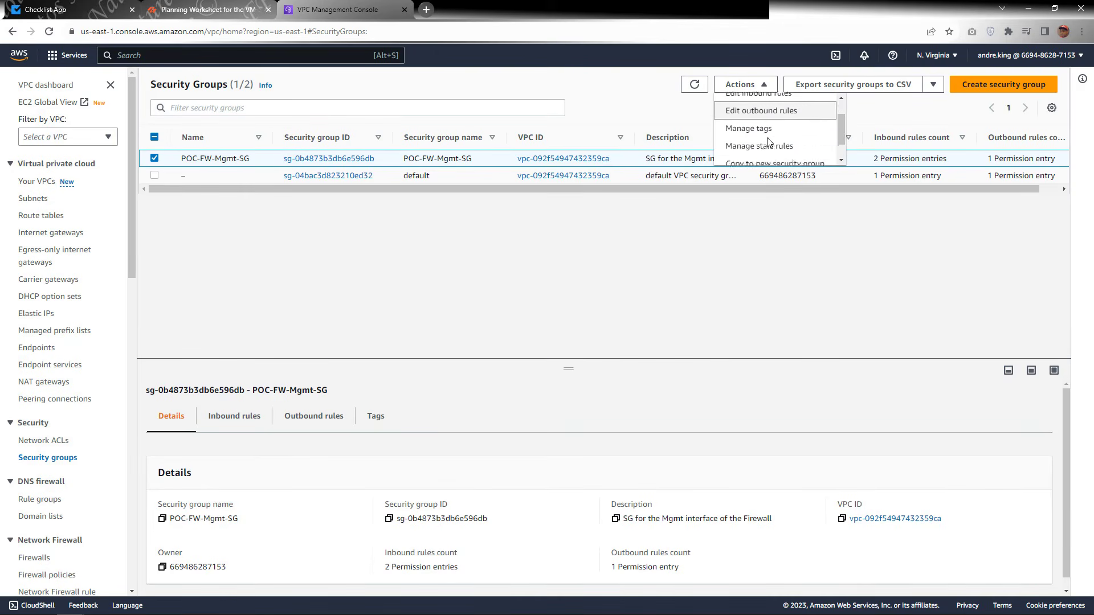
{"action": "left_click", "coordinate": [775, 144]}
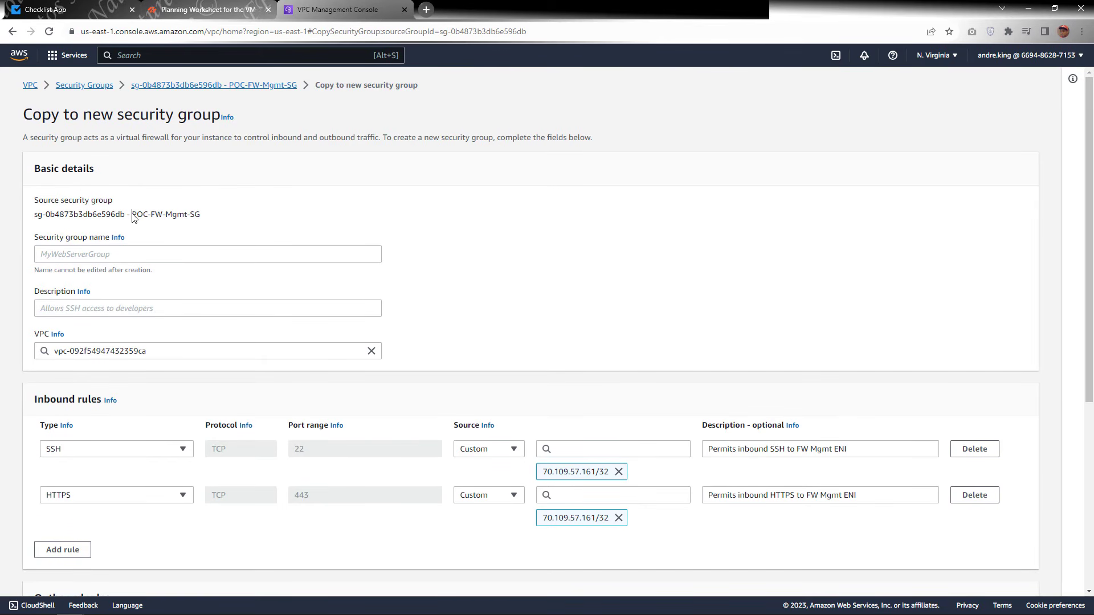
Name the new security group POC-FW-Inside-SG and describe it as "Permits All traffic for internal hosts across the FW inside interface".
{"action": "left_click_drag", "start_coordinate": [132, 217], "coordinate": [200, 217]}
{"action": "left_click", "coordinate": [140, 256]}
{"action": "key", "text": "ctrl+v"}
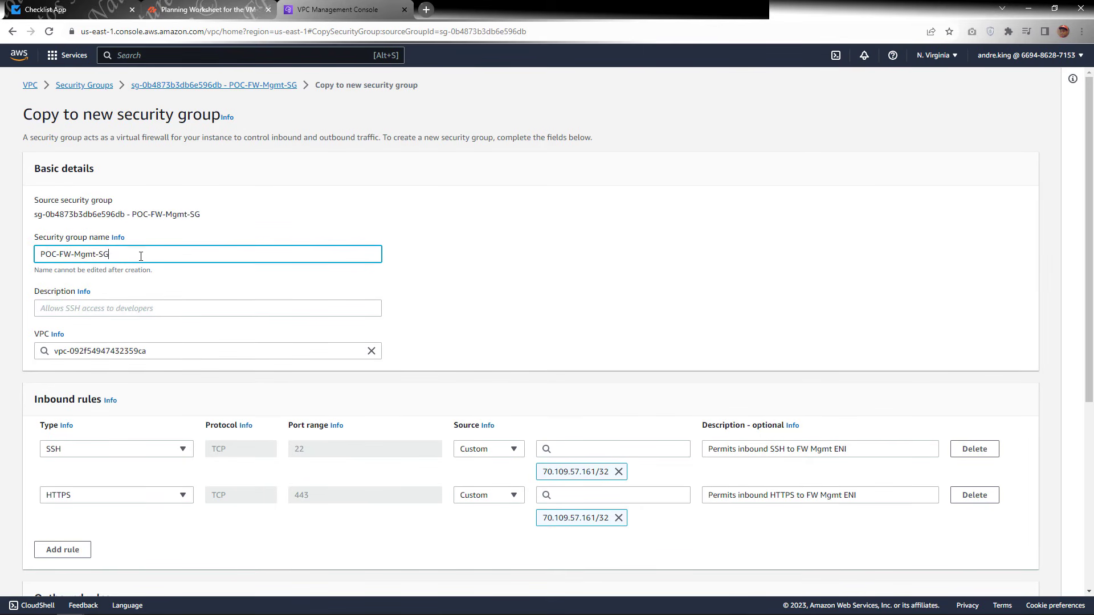
{"action": "double_click", "coordinate": [90, 255]}
{"action": "key", "text": "BackSpace"}
{"action": "type", "text": "Inside"}
{"action": "left_click", "coordinate": [135, 308]}
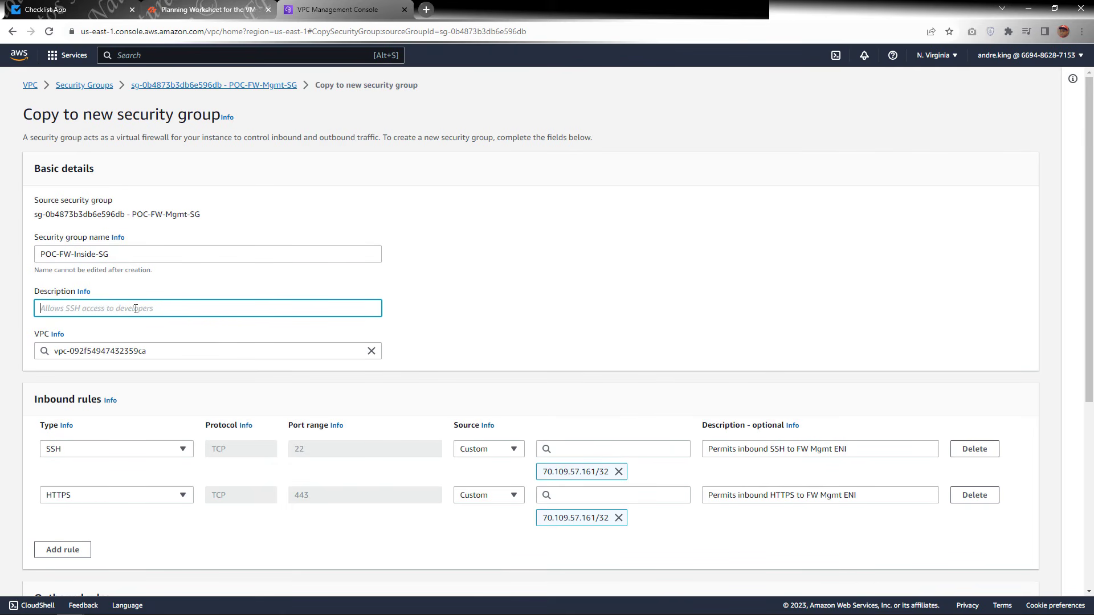
{"action": "type", "text": "Permits All traffic for internal hosts across the FW"}
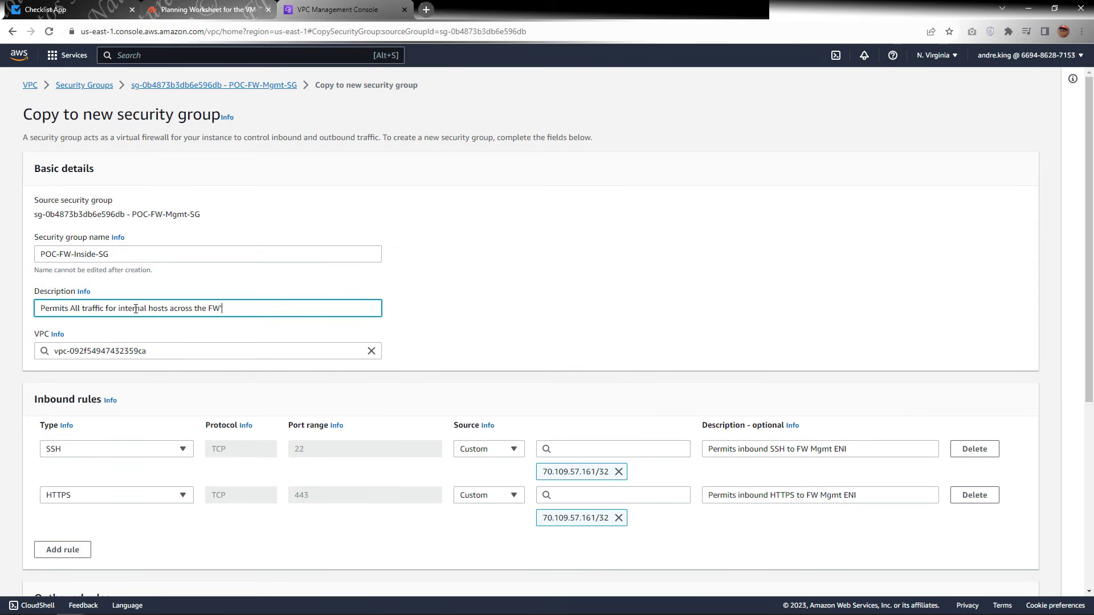
{"action": "type", "text": " inside interface"}
Delete the HTTPS inbound rule and change the remaining SSH rule's type to All traffic.
{"action": "scroll", "coordinate": [526, 342], "scroll_direction": "down", "scroll_amount": 3}
{"action": "left_click", "coordinate": [974, 324]}
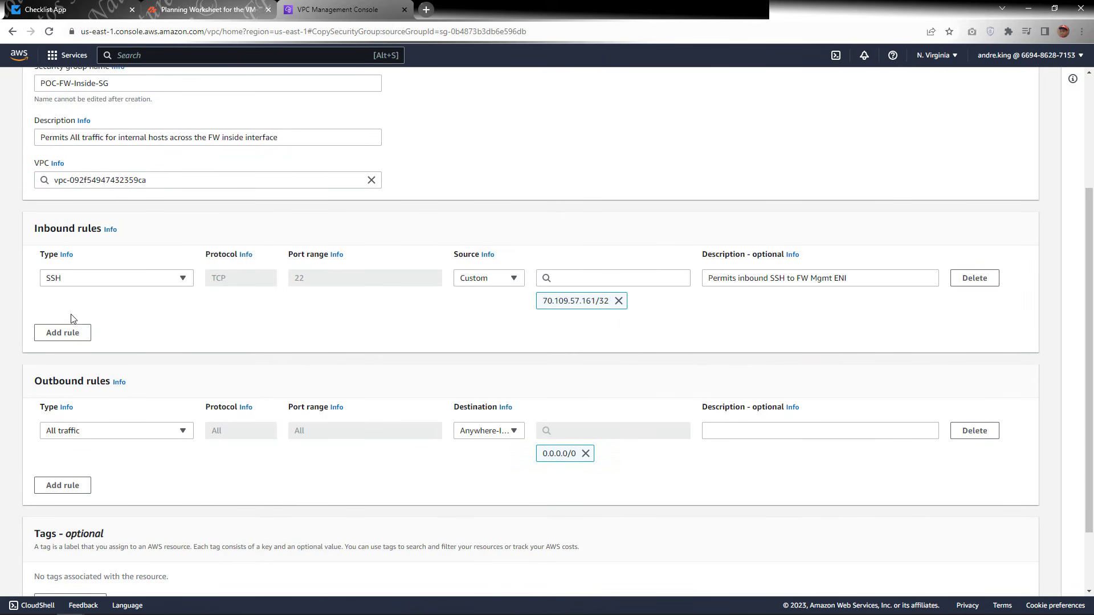
{"action": "left_click", "coordinate": [183, 280]}
{"action": "scroll", "coordinate": [132, 342], "scroll_direction": "up", "scroll_amount": 3}
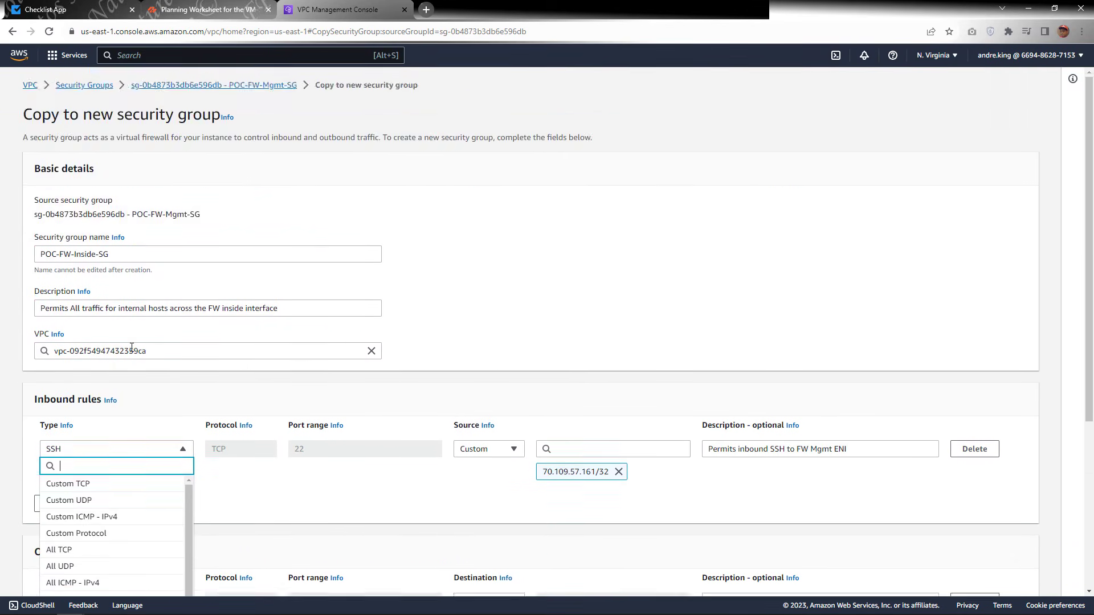
{"action": "scroll", "coordinate": [132, 347], "scroll_direction": "down", "scroll_amount": 4}
{"action": "scroll", "coordinate": [115, 387], "scroll_direction": "down", "scroll_amount": 5}
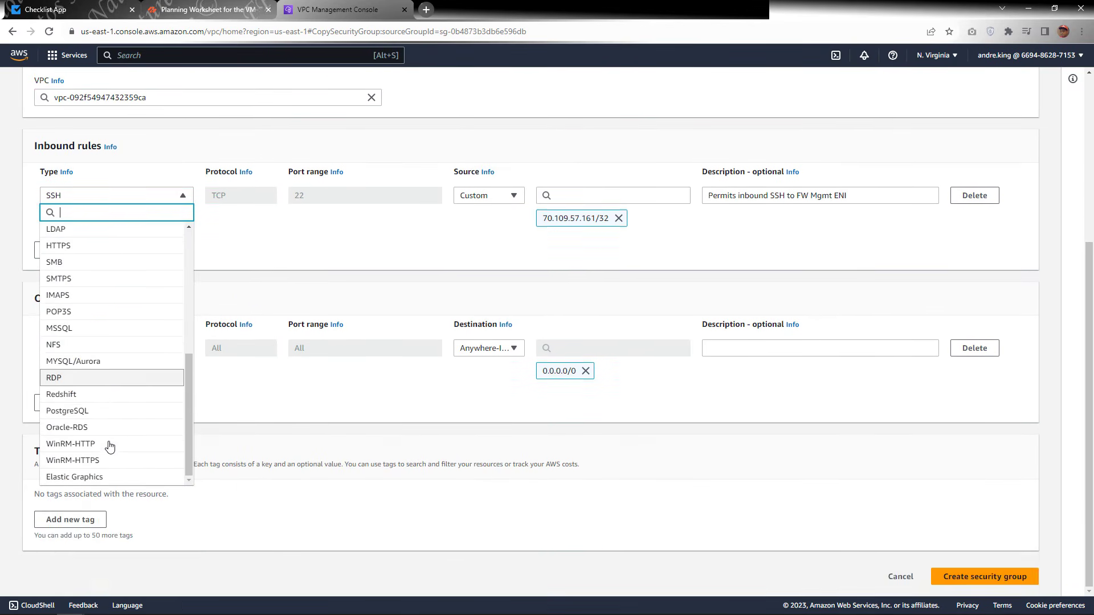
{"action": "scroll", "coordinate": [110, 447], "scroll_direction": "up", "scroll_amount": 5}
{"action": "scroll", "coordinate": [95, 496], "scroll_direction": "up", "scroll_amount": 2}
{"action": "scroll", "coordinate": [364, 398], "scroll_direction": "down", "scroll_amount": 1}
{"action": "scroll", "coordinate": [115, 483], "scroll_direction": "up", "scroll_amount": 1}
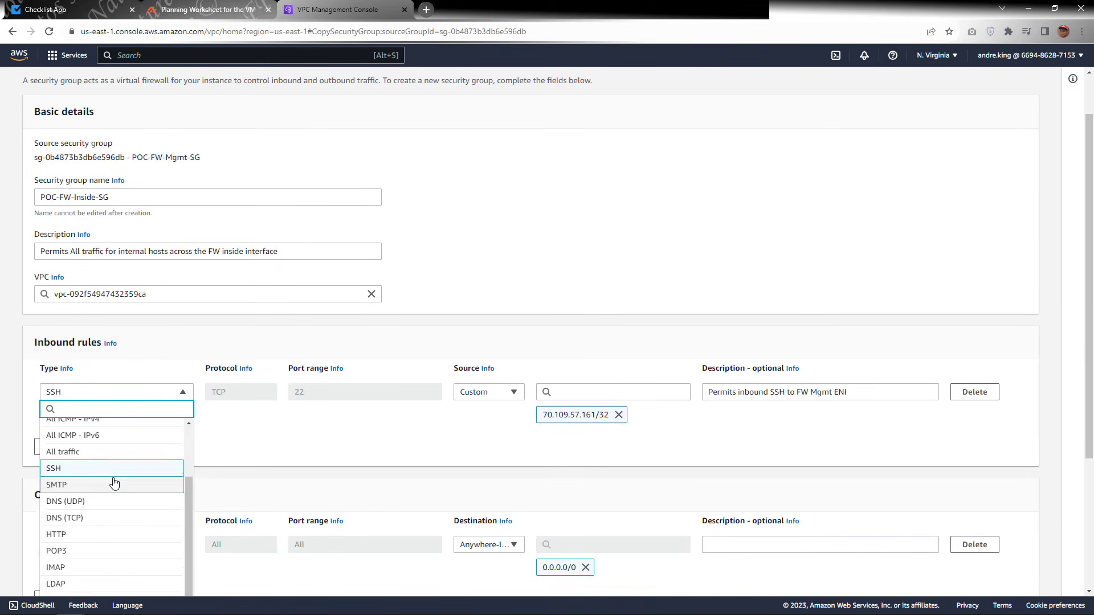
{"action": "scroll", "coordinate": [114, 484], "scroll_direction": "up", "scroll_amount": 2}
{"action": "left_click", "coordinate": [90, 521]}
{"action": "scroll", "coordinate": [766, 238], "scroll_direction": "down", "scroll_amount": 1}
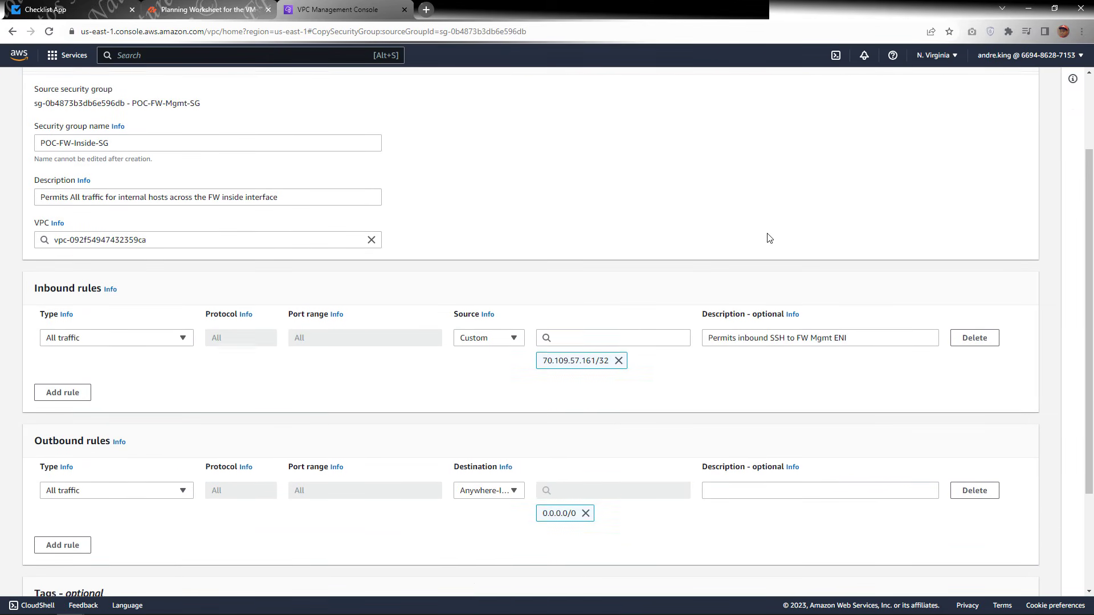
Remove the custom source address from the All traffic inbound rule and set its source to Anywhere-IPv4.
{"action": "left_click", "coordinate": [619, 360]}
{"action": "left_click", "coordinate": [504, 338]}
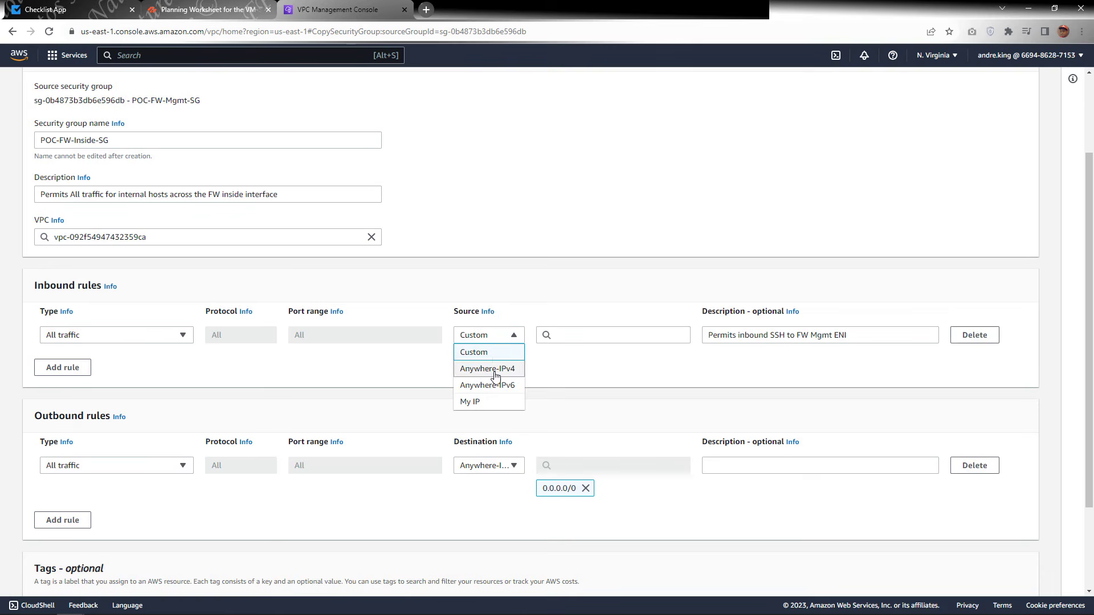
{"action": "left_click", "coordinate": [495, 369]}
{"action": "scroll", "coordinate": [677, 368], "scroll_direction": "down", "scroll_amount": 3}
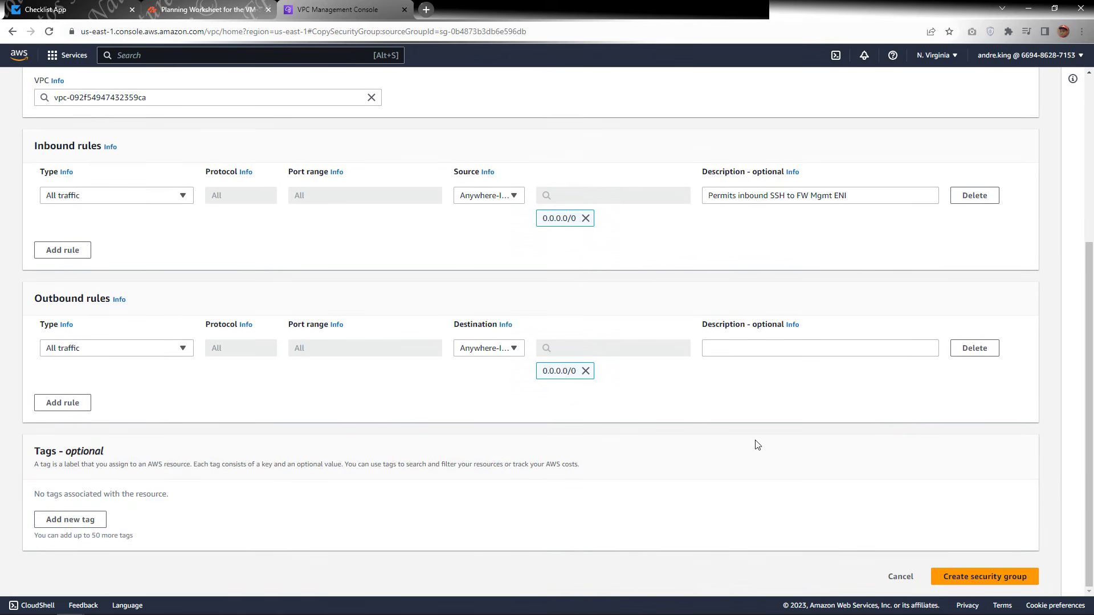
Change the inbound rule's description to "Permits any traffic across FW inside interface" and create the security group.
{"action": "left_click", "coordinate": [765, 195]}
{"action": "key", "text": "ctrl+a"}
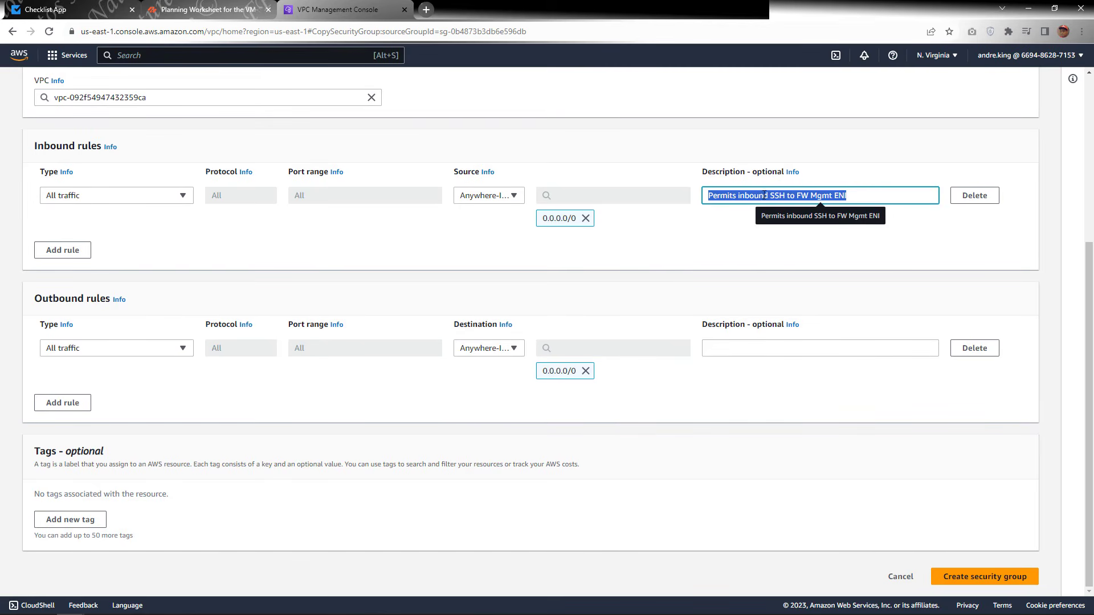
{"action": "left_click_drag", "start_coordinate": [857, 198], "coordinate": [741, 196]}
{"action": "type", "text": "an"}
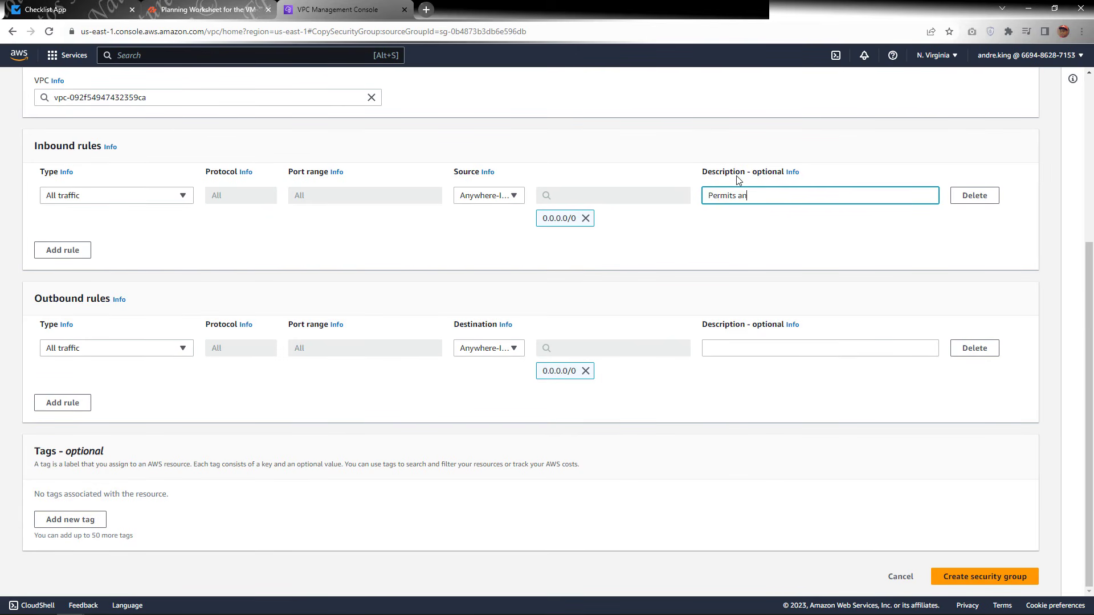
{"action": "type", "text": "y traffic across FW inside interface"}
{"action": "left_click", "coordinate": [963, 575]}
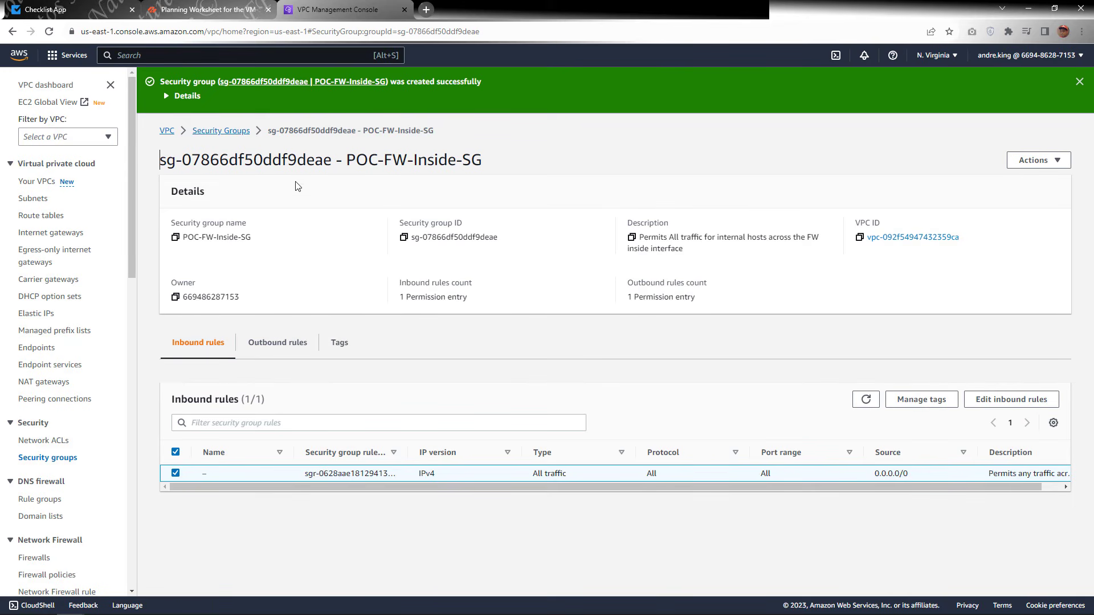
In the security groups list, set the unnamed POC-FW-Inside-SG group's Name to POC-FW-Inside-SG and save it.
{"action": "left_click", "coordinate": [226, 132]}
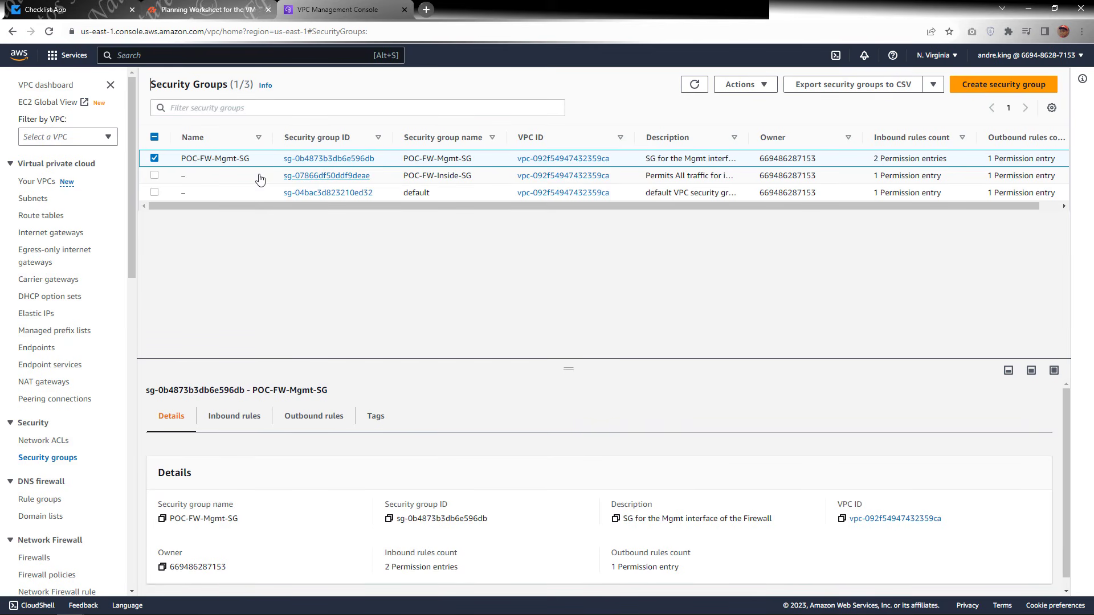
{"action": "left_click", "coordinate": [441, 177]}
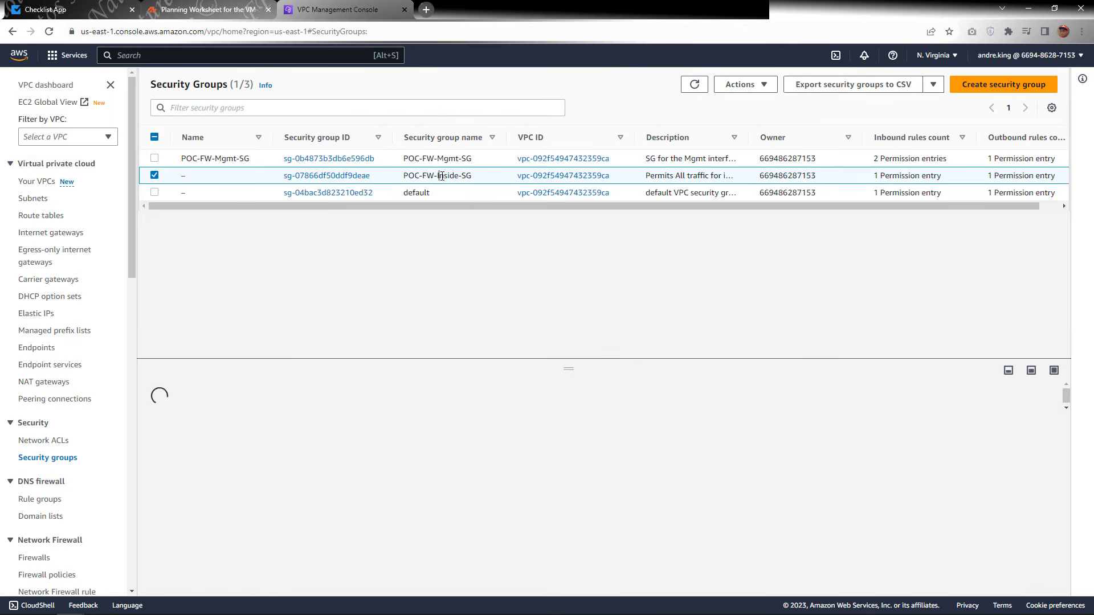
{"action": "triple_click", "coordinate": [441, 177]}
{"action": "key", "text": "ctrl+c"}
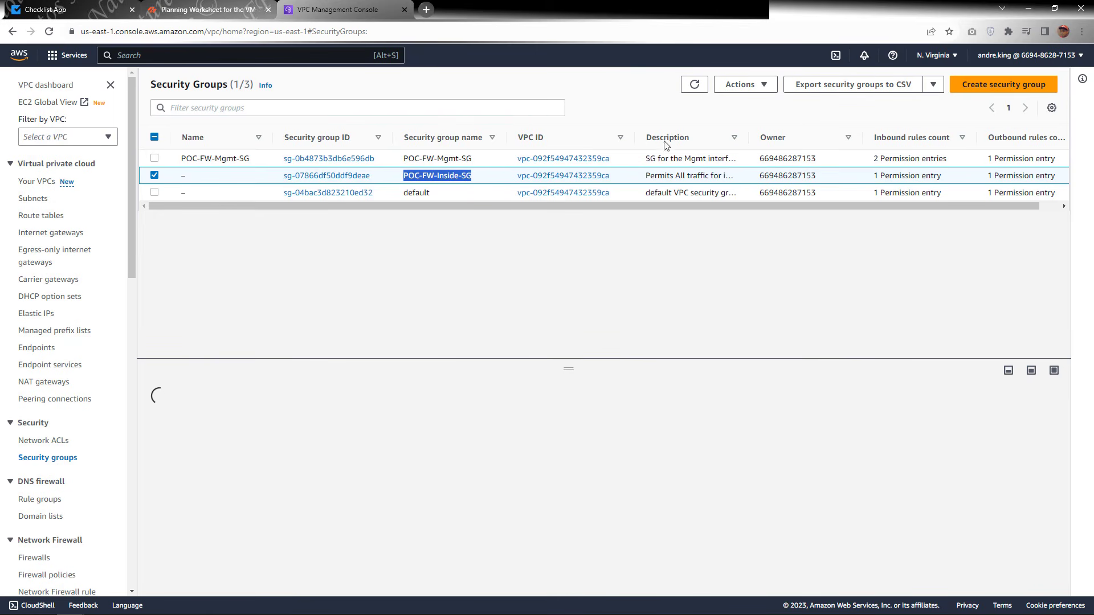
{"action": "left_click", "coordinate": [764, 84]}
{"action": "scroll", "coordinate": [790, 118], "scroll_direction": "down", "scroll_amount": 1}
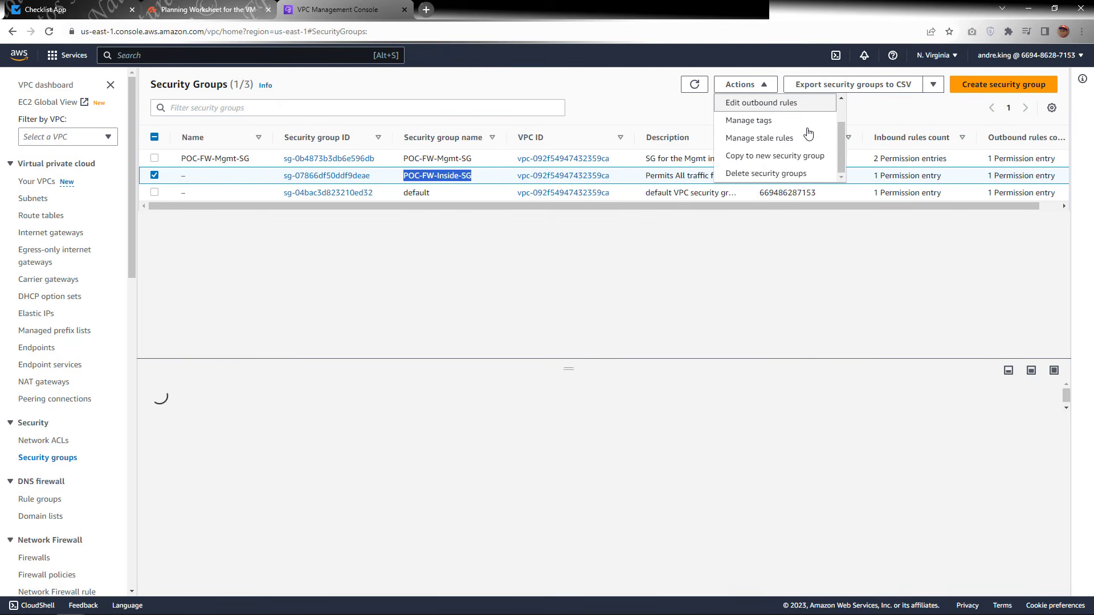
{"action": "scroll", "coordinate": [808, 133], "scroll_direction": "up", "scroll_amount": 1}
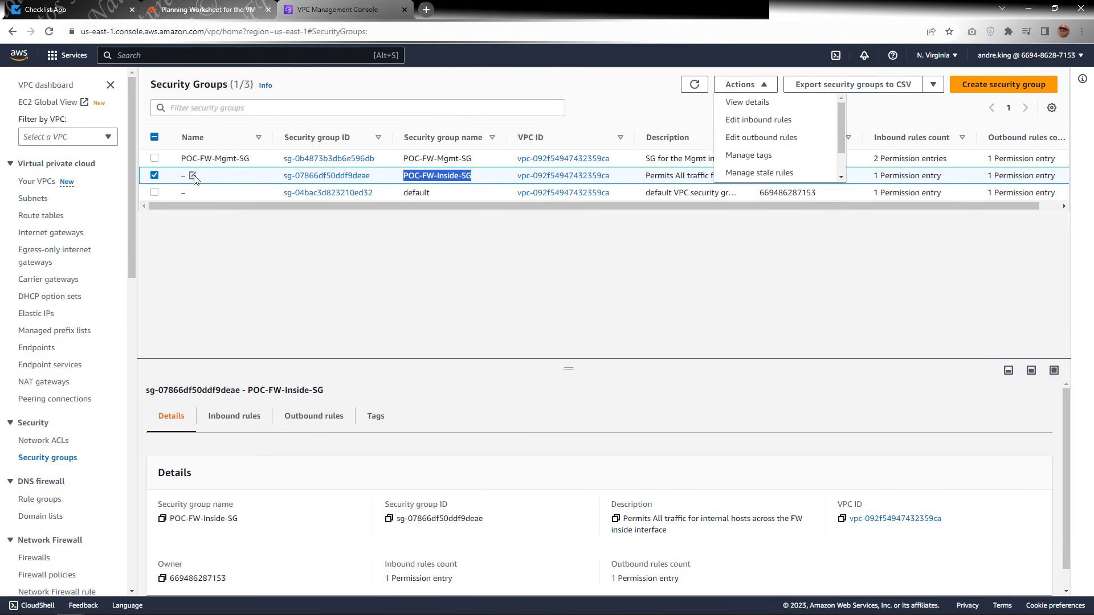
{"action": "left_click", "coordinate": [193, 177]}
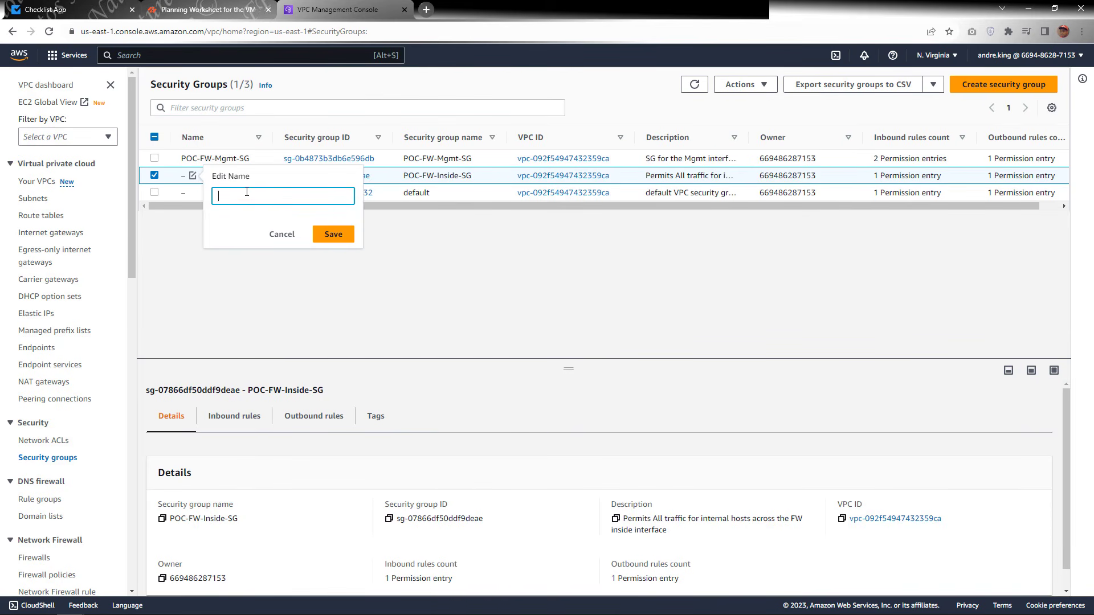
{"action": "key", "text": "ctrl+v"}
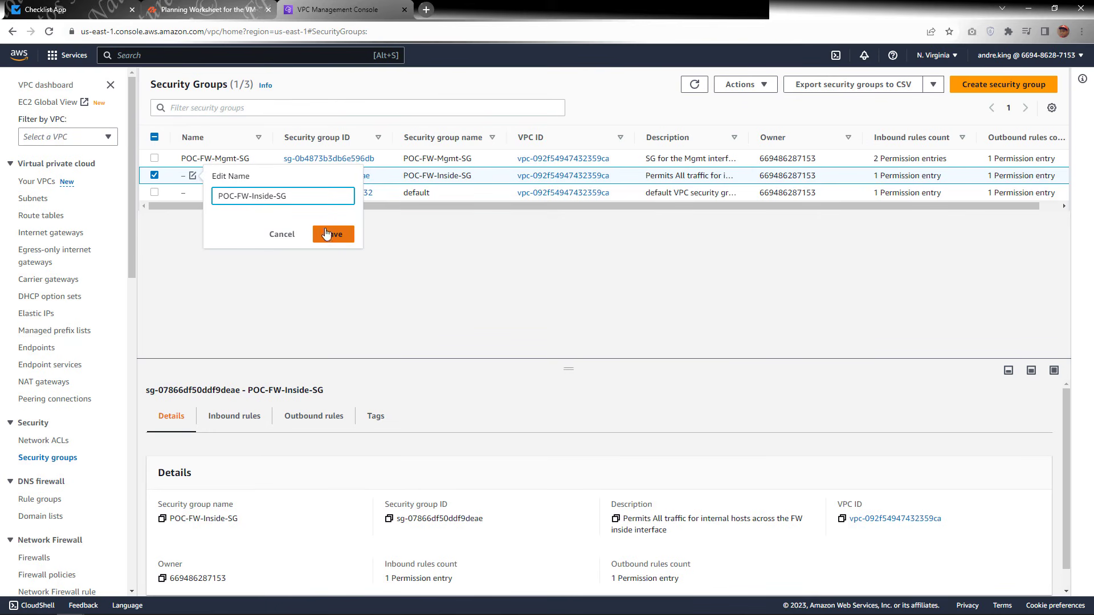
{"action": "left_click", "coordinate": [330, 228]}
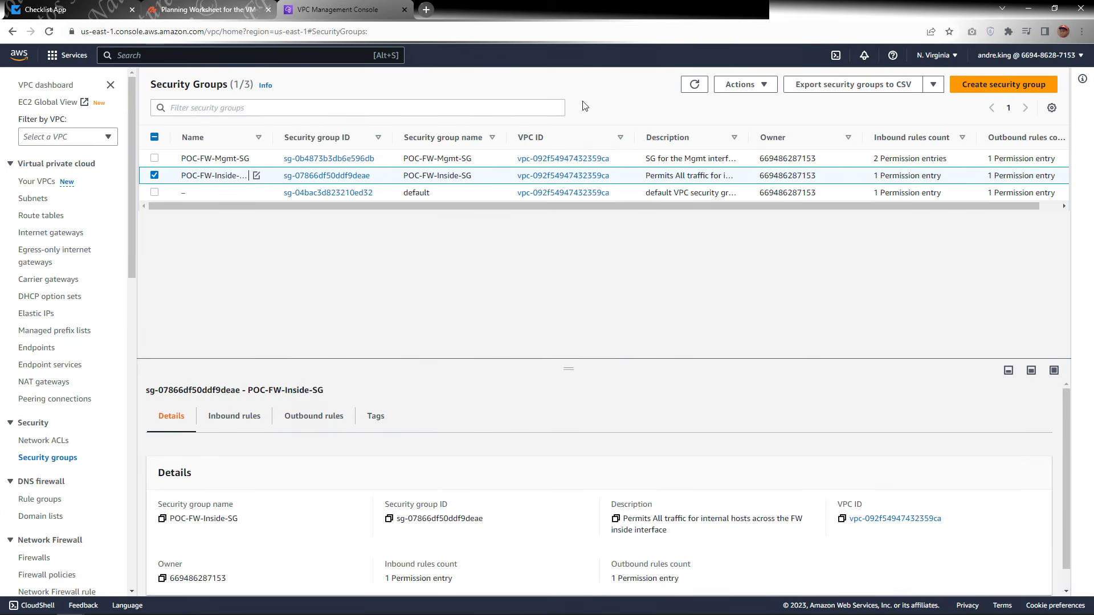
Copy the POC-FW-Inside-SG security group to a new security group and name it POC-FW-Outside-SG.
{"action": "left_click", "coordinate": [758, 86]}
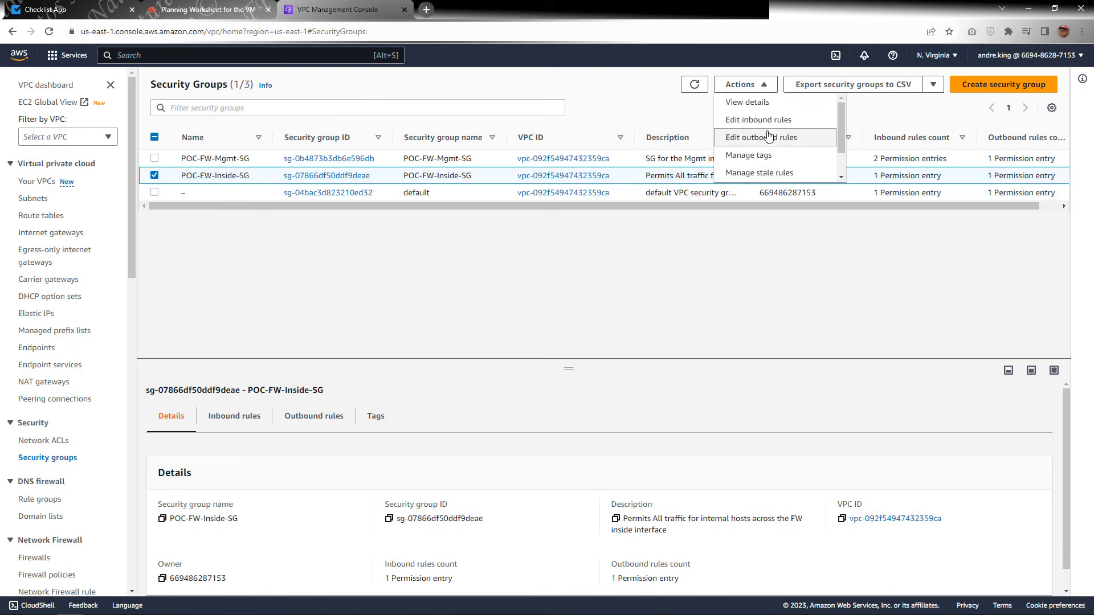
{"action": "scroll", "coordinate": [764, 139], "scroll_direction": "down", "scroll_amount": 1}
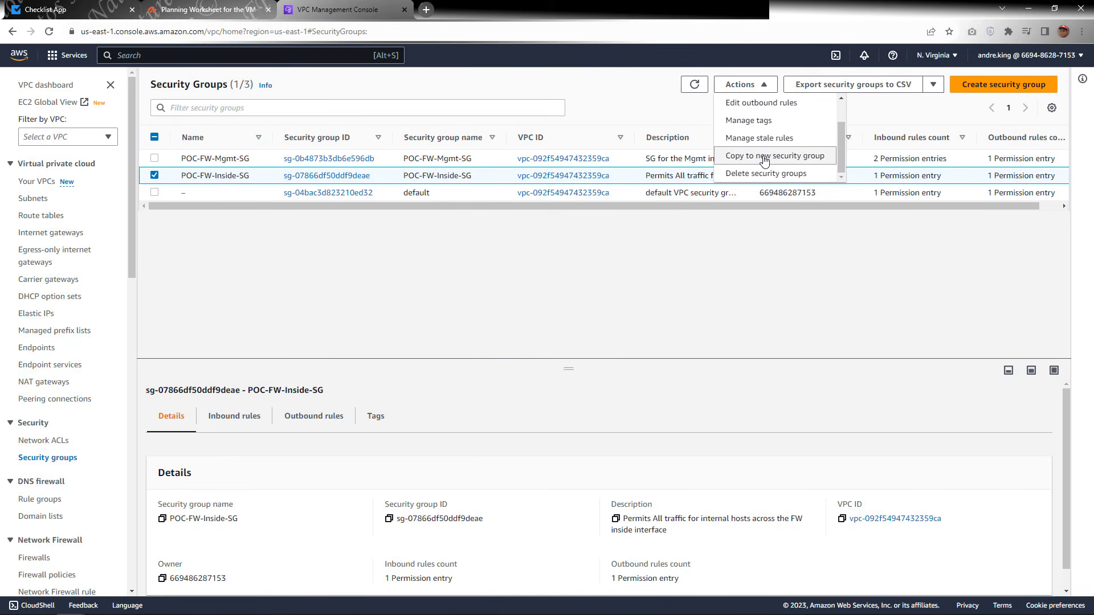
{"action": "left_click", "coordinate": [764, 159]}
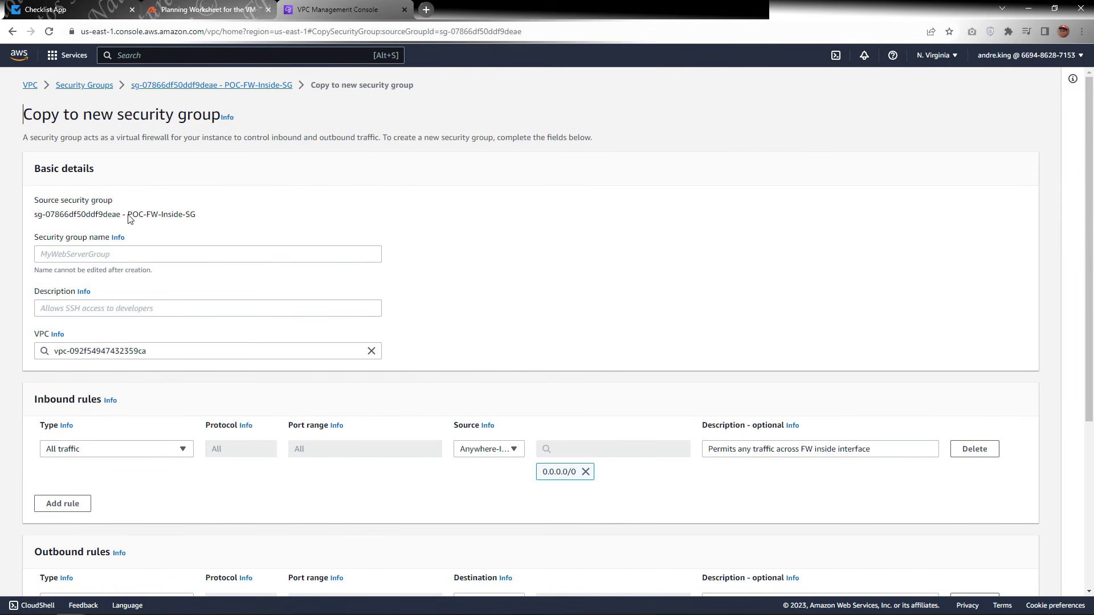
{"action": "left_click_drag", "start_coordinate": [127, 217], "coordinate": [190, 213]}
{"action": "left_click", "coordinate": [134, 258]}
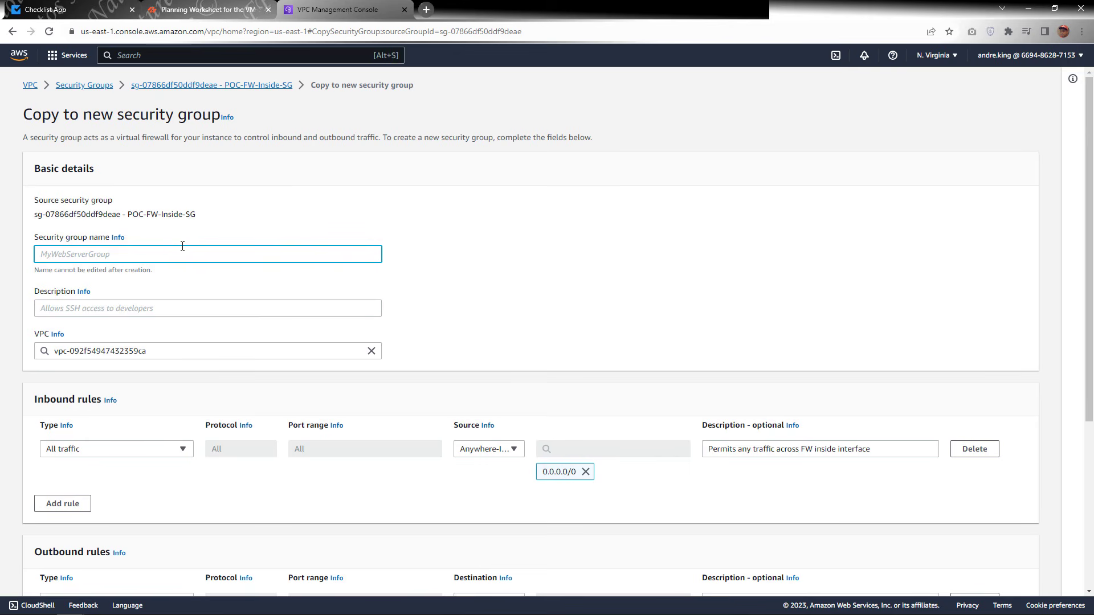
{"action": "key", "text": "ctrl+v"}
{"action": "key", "text": "BackSpace"}
{"action": "key", "text": "BackSpace"}
{"action": "type", "text": "Out"}
Describe the new security group as "Permits required traffic to traverse the Outside ENI of the FW".
{"action": "left_click", "coordinate": [128, 310]}
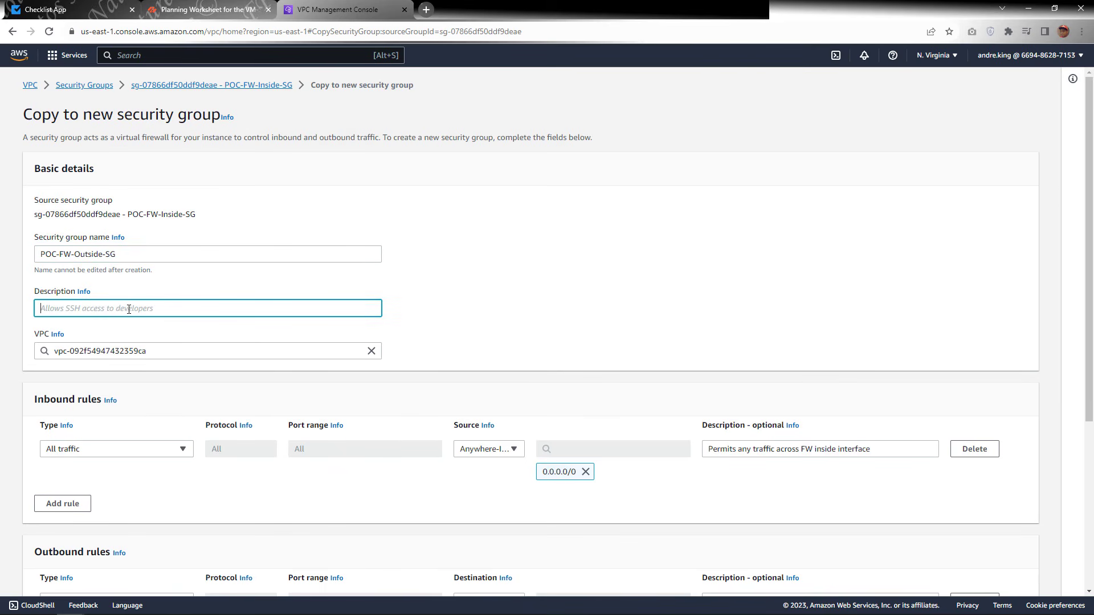
{"action": "type", "text": "Permits required traffic to traverse t"}
{"action": "type", "text": "he Outside ENI of the FW"}
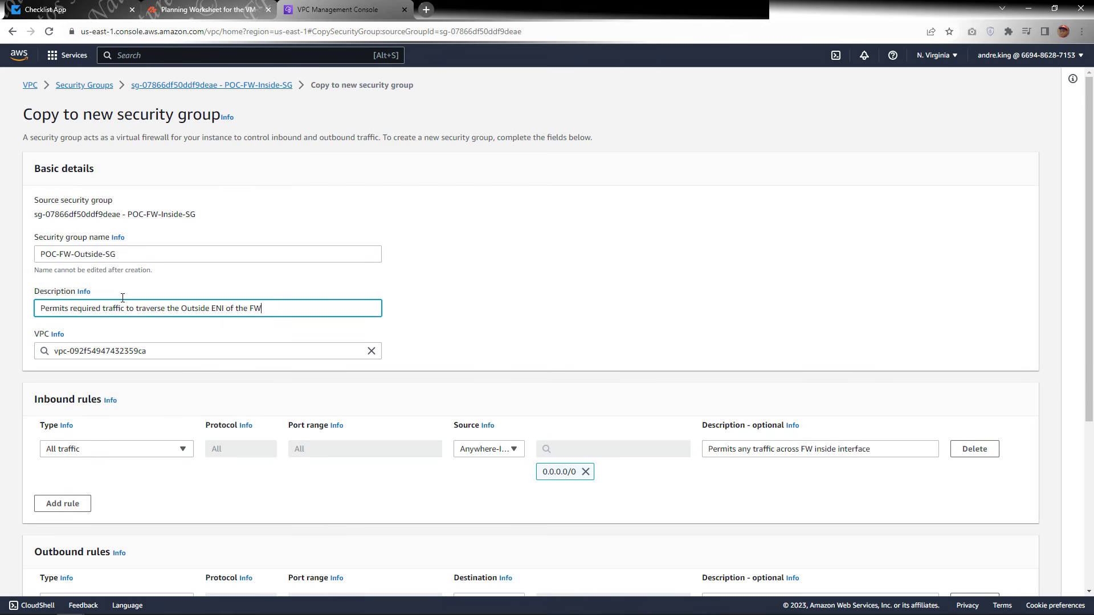
Change the All traffic inbound rule's type to HTTPS and discard the extra blank Custom TCP inbound rule.
{"action": "scroll", "coordinate": [122, 302], "scroll_direction": "down", "scroll_amount": 2}
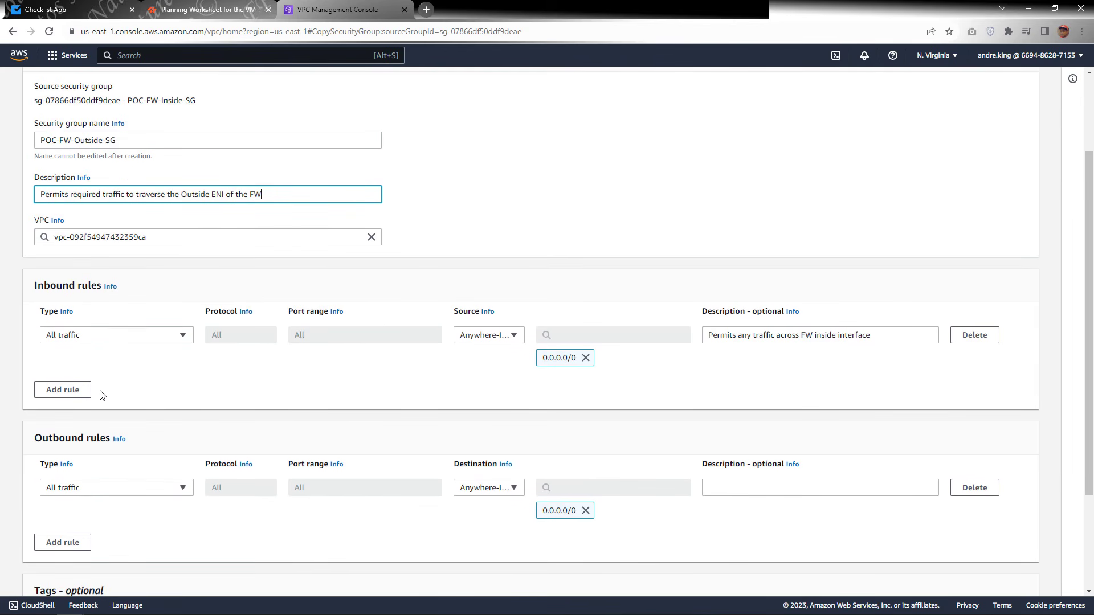
{"action": "left_click", "coordinate": [59, 391]}
{"action": "left_click", "coordinate": [165, 341]}
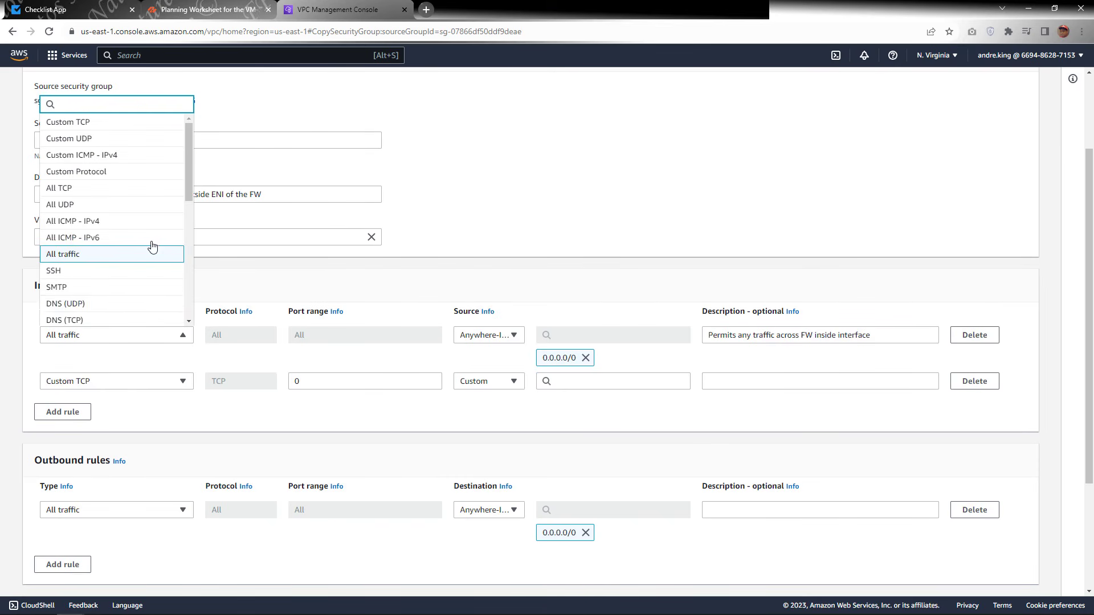
{"action": "scroll", "coordinate": [122, 205], "scroll_direction": "down", "scroll_amount": 5}
{"action": "left_click", "coordinate": [122, 183]}
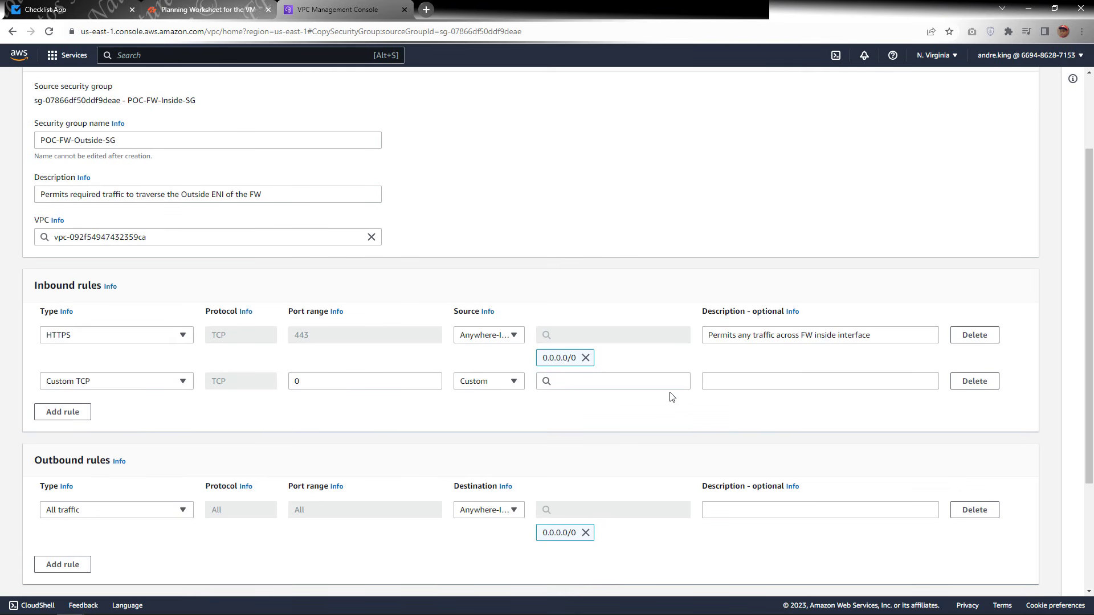
{"action": "left_click", "coordinate": [975, 381]}
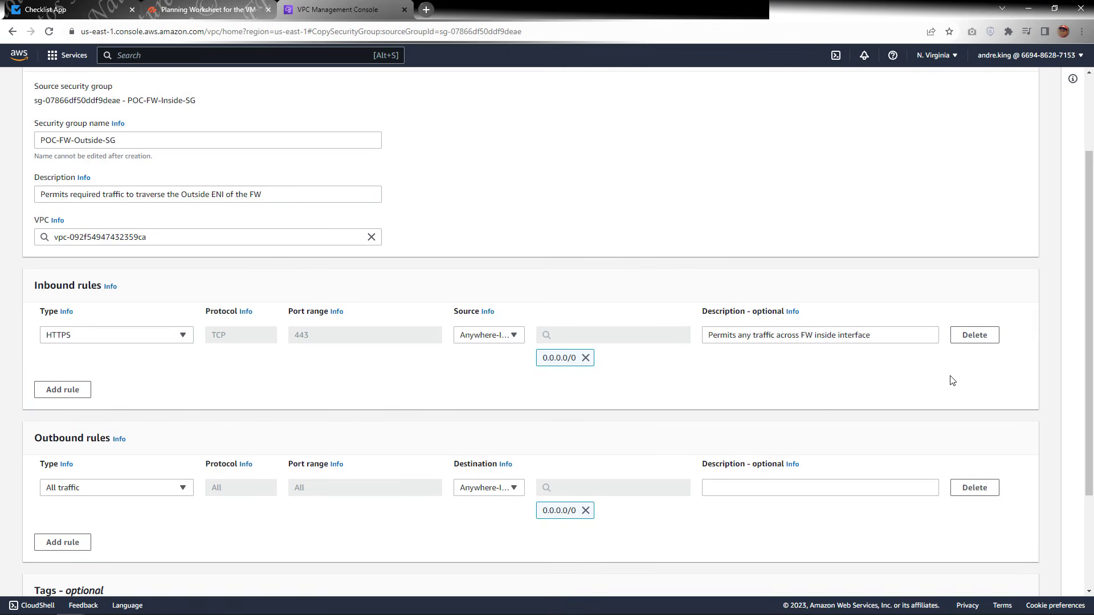
Replace the HTTPS inbound rule's description with "Permit HTTPS traffic across Outside ENI of FW".
{"action": "left_click", "coordinate": [747, 335]}
{"action": "double_click", "coordinate": [761, 336]}
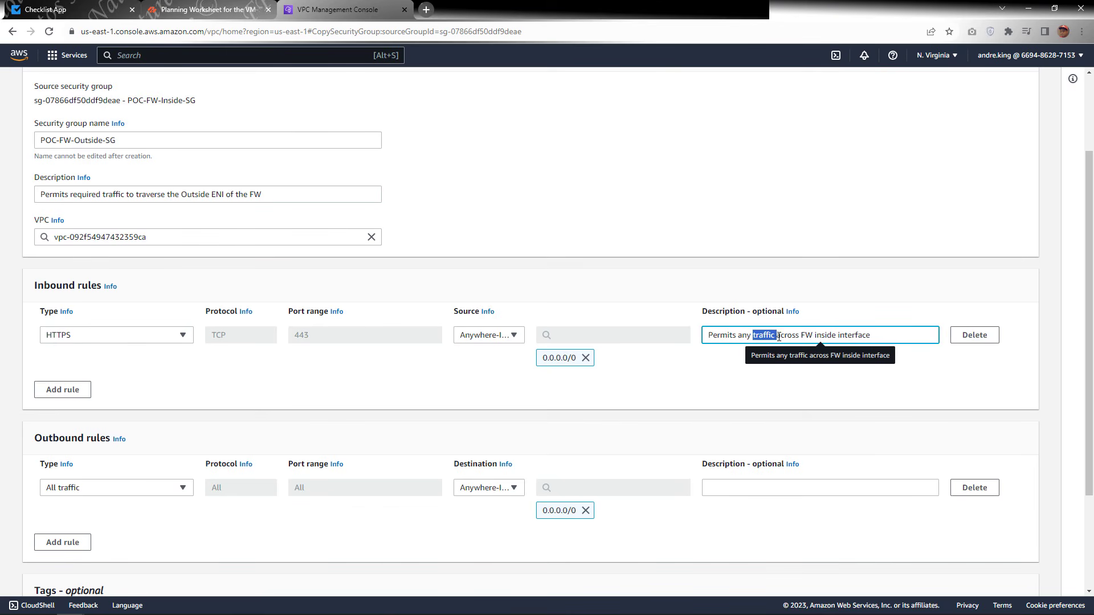
{"action": "key", "text": "ctrl+a"}
{"action": "type", "text": "Permit"}
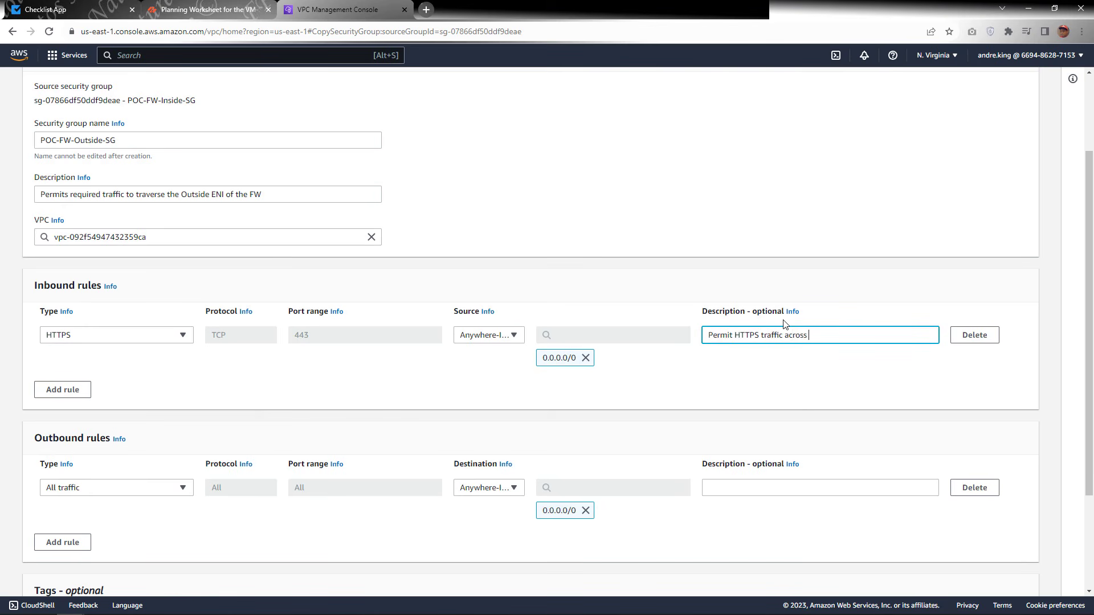
{"action": "type", "text": "HTTPS traffic across Outside ENI of FW"}
Add a tag with key Name and value POC-FW-Inside-SG, and create the security group.
{"action": "scroll", "coordinate": [752, 425], "scroll_direction": "down", "scroll_amount": 3}
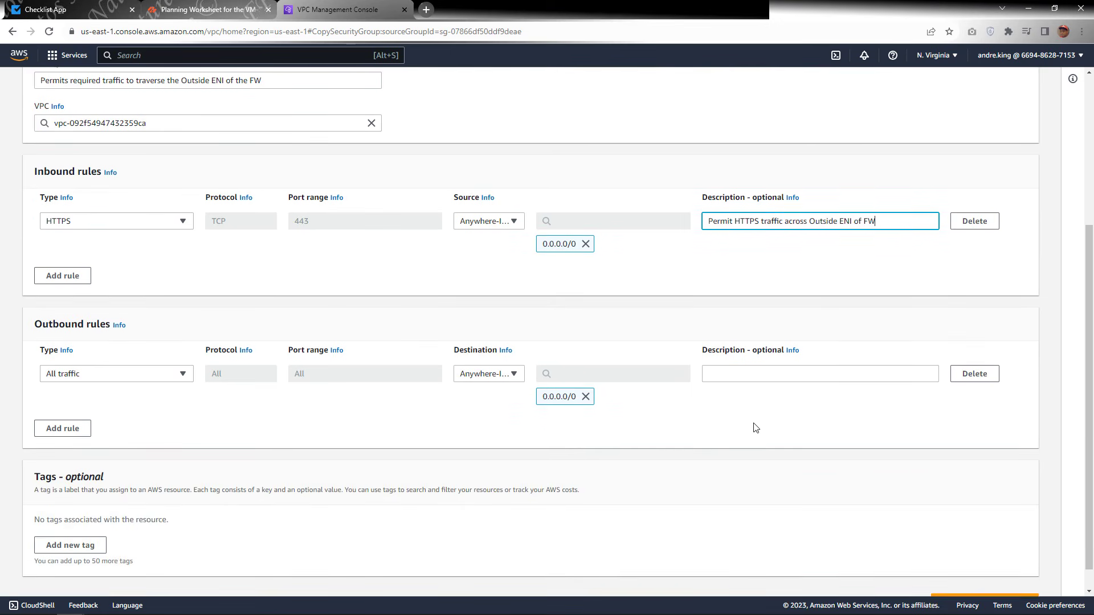
{"action": "left_click", "coordinate": [82, 520]}
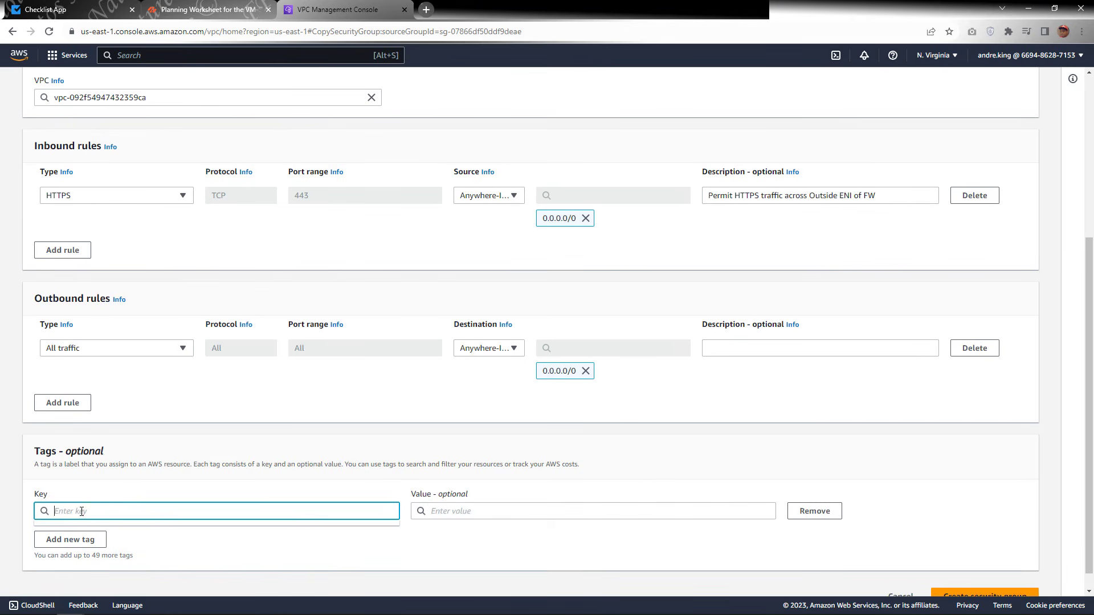
{"action": "type", "text": "Name"}
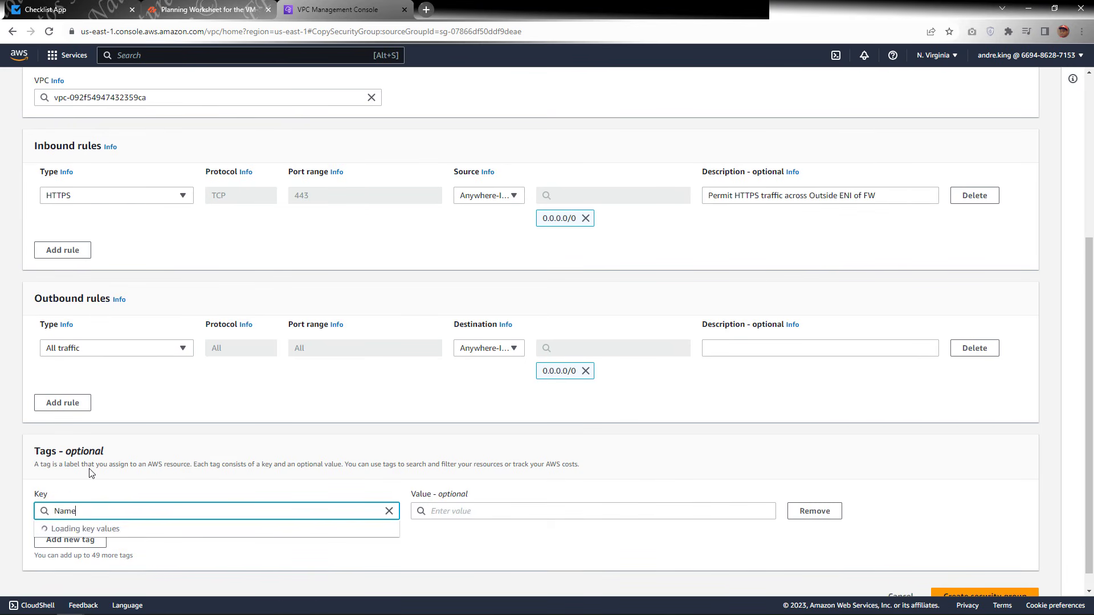
{"action": "scroll", "coordinate": [154, 302], "scroll_direction": "up", "scroll_amount": 5}
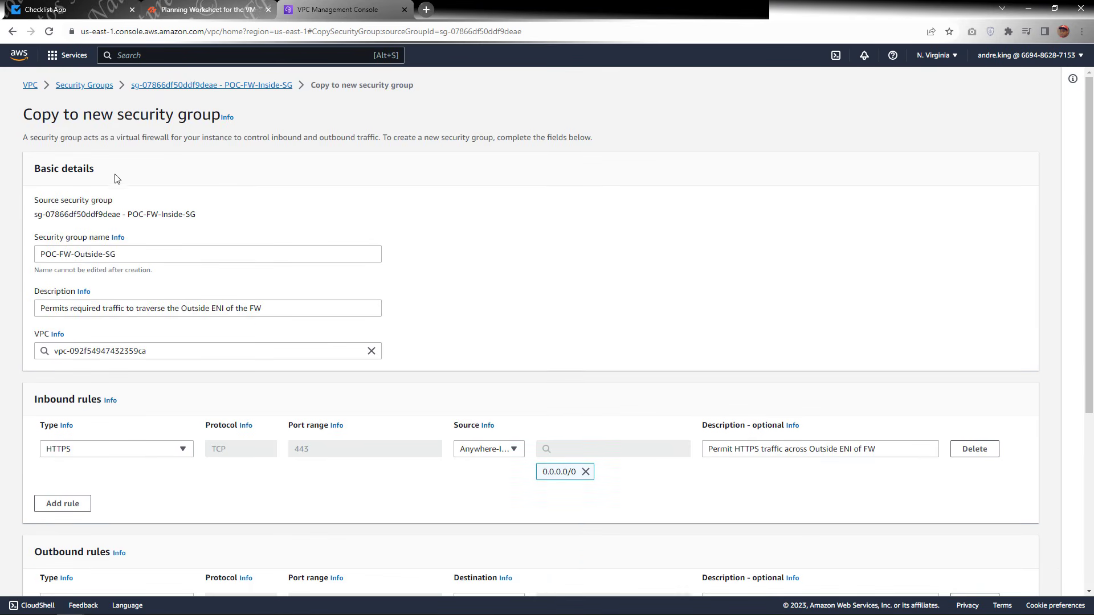
{"action": "left_click_drag", "start_coordinate": [130, 219], "coordinate": [195, 217]}
{"action": "scroll", "coordinate": [192, 216], "scroll_direction": "down", "scroll_amount": 5}
{"action": "left_click", "coordinate": [710, 497]}
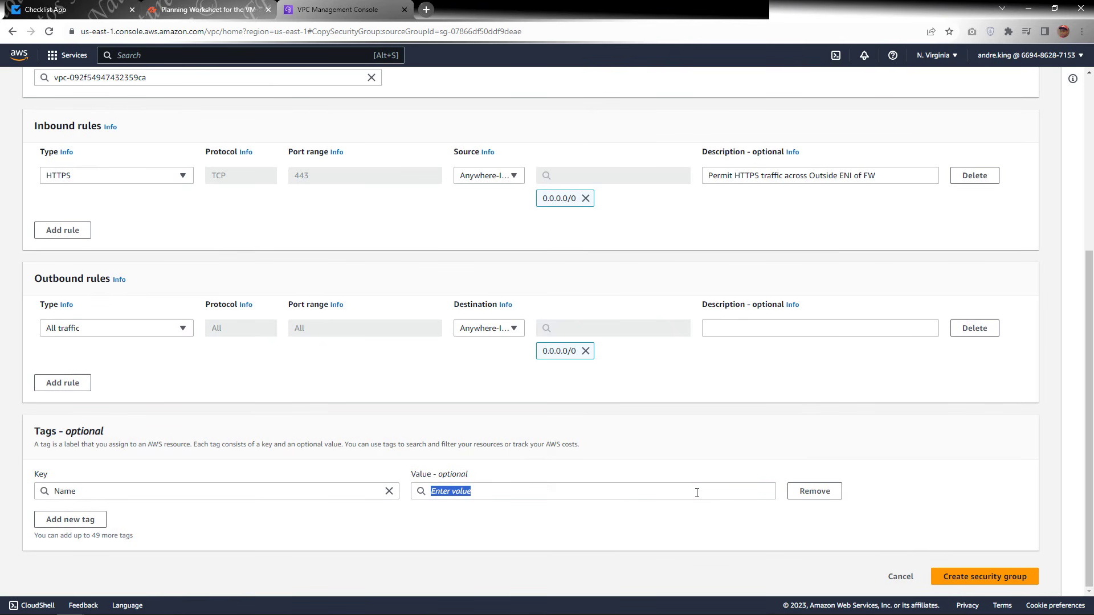
{"action": "left_click", "coordinate": [697, 493]}
{"action": "key", "text": "ctrl+v"}
{"action": "left_click", "coordinate": [985, 577]}
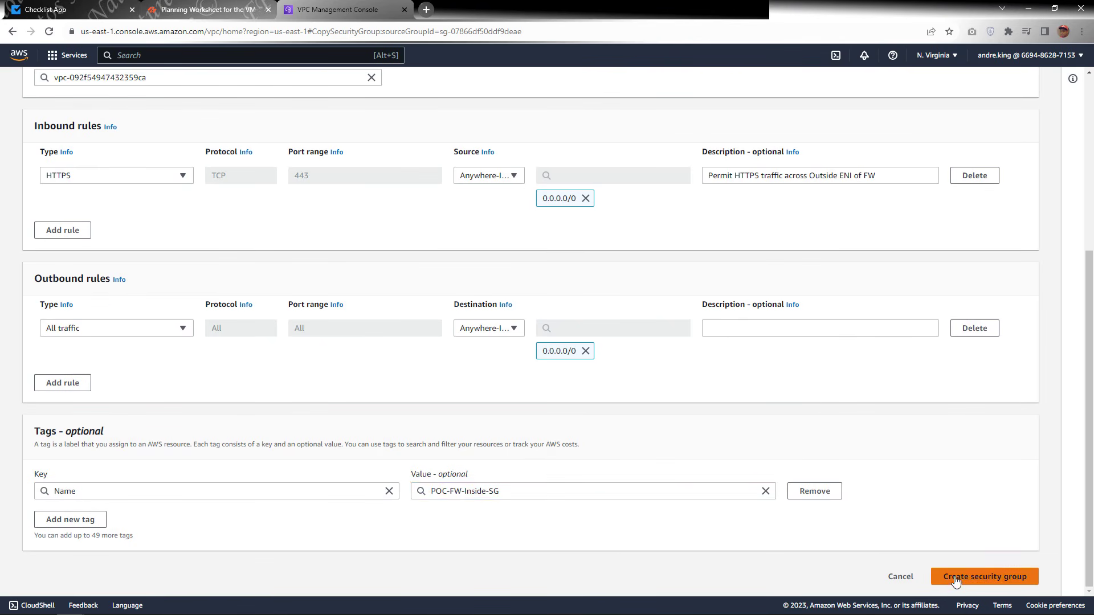